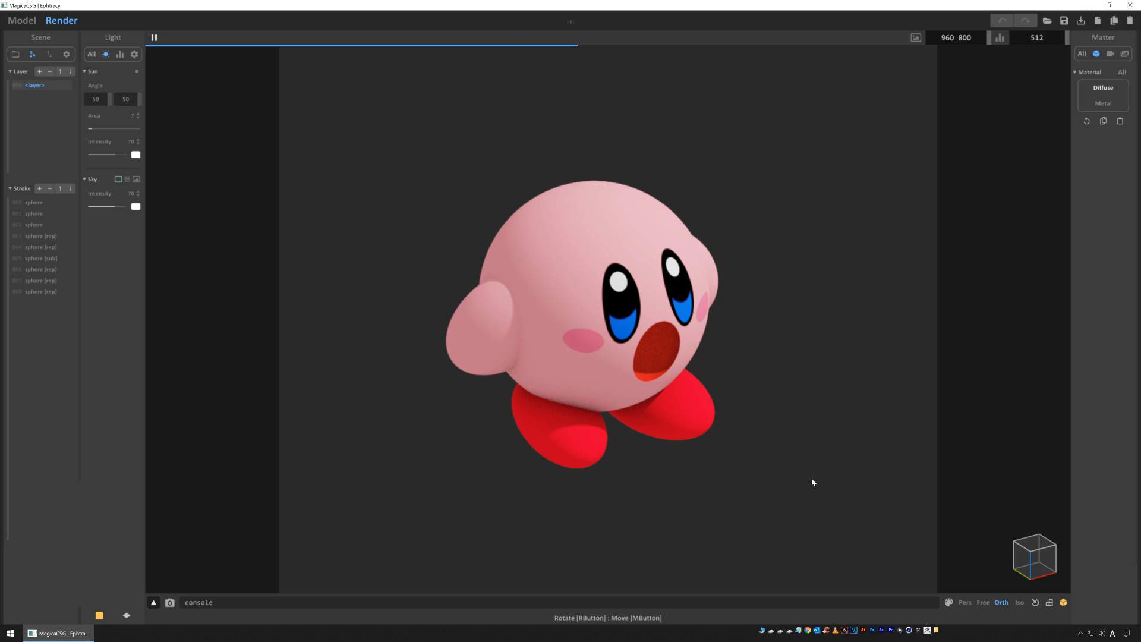
Examine the rendered Kirby model up close from both sides and the front
scroll(805, 411, up, 2)
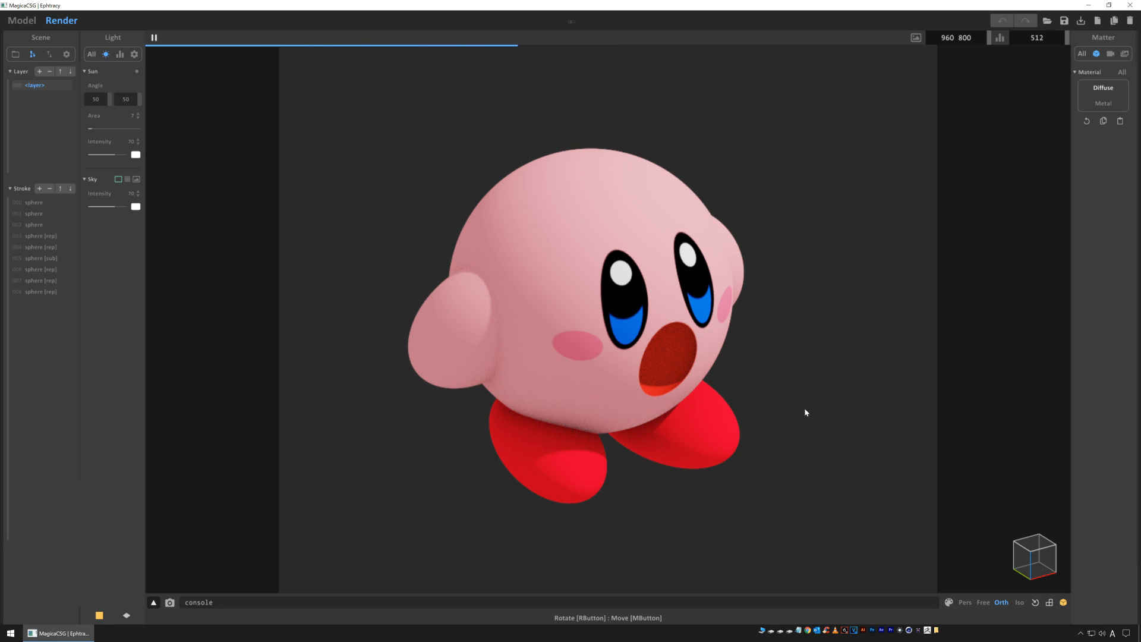
right_drag(804, 408, 697, 413)
scroll(635, 322, up, 5)
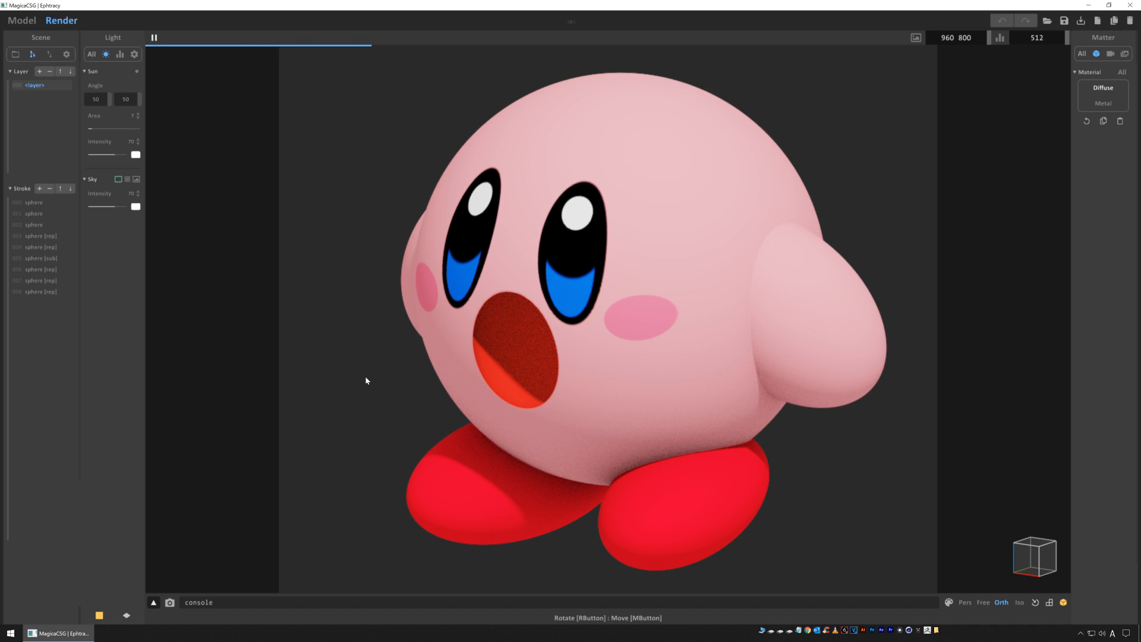
right_drag(366, 381, 402, 397)
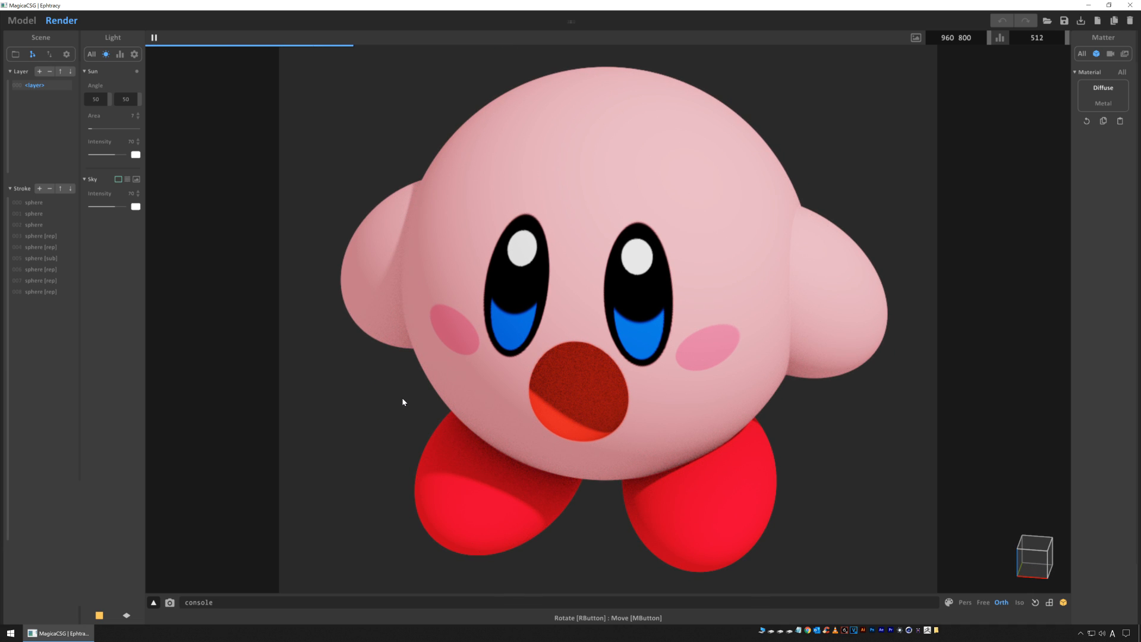
right_drag(403, 402, 464, 321)
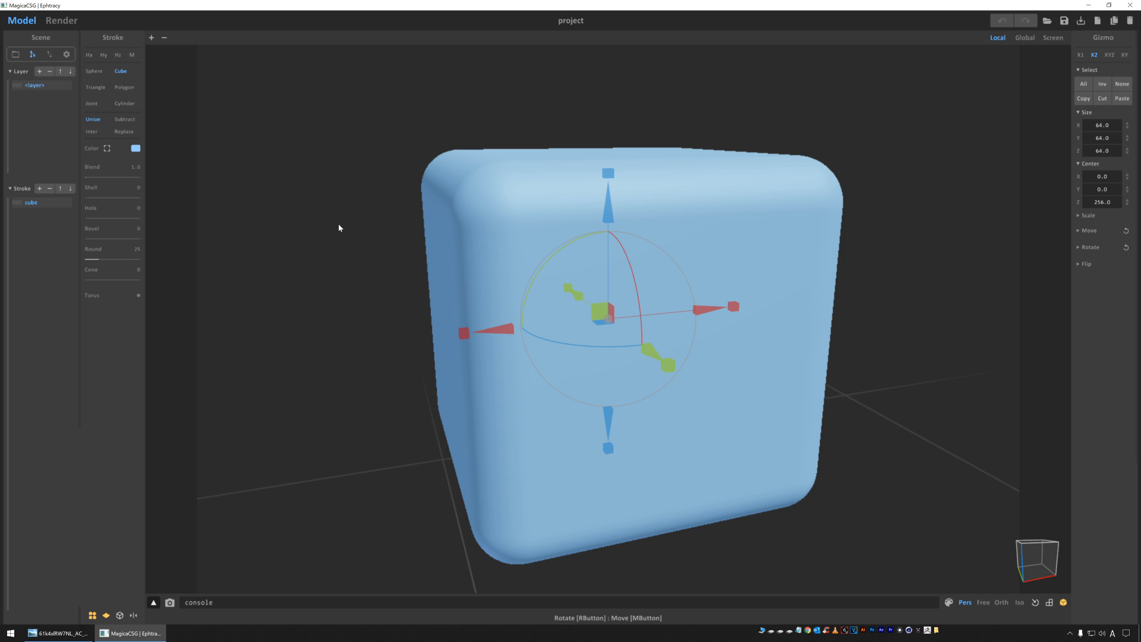
Examine the starting cube from several angles and reselect its stroke in the layer
right_drag(913, 353, 978, 384)
right_drag(890, 367, 899, 300)
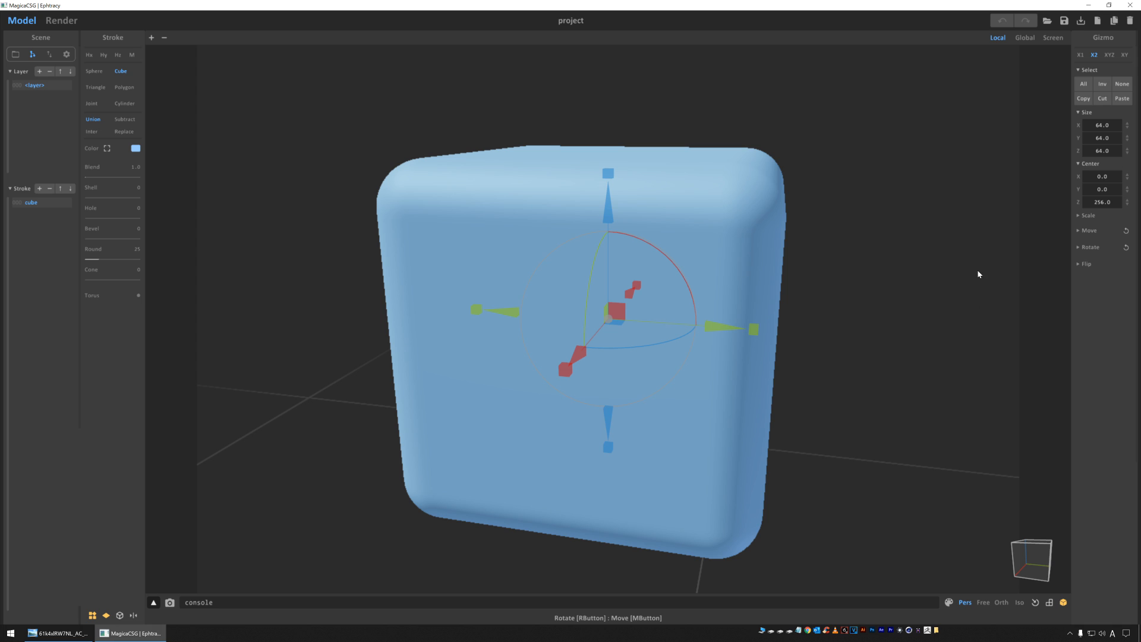
scroll(833, 263, down, 4)
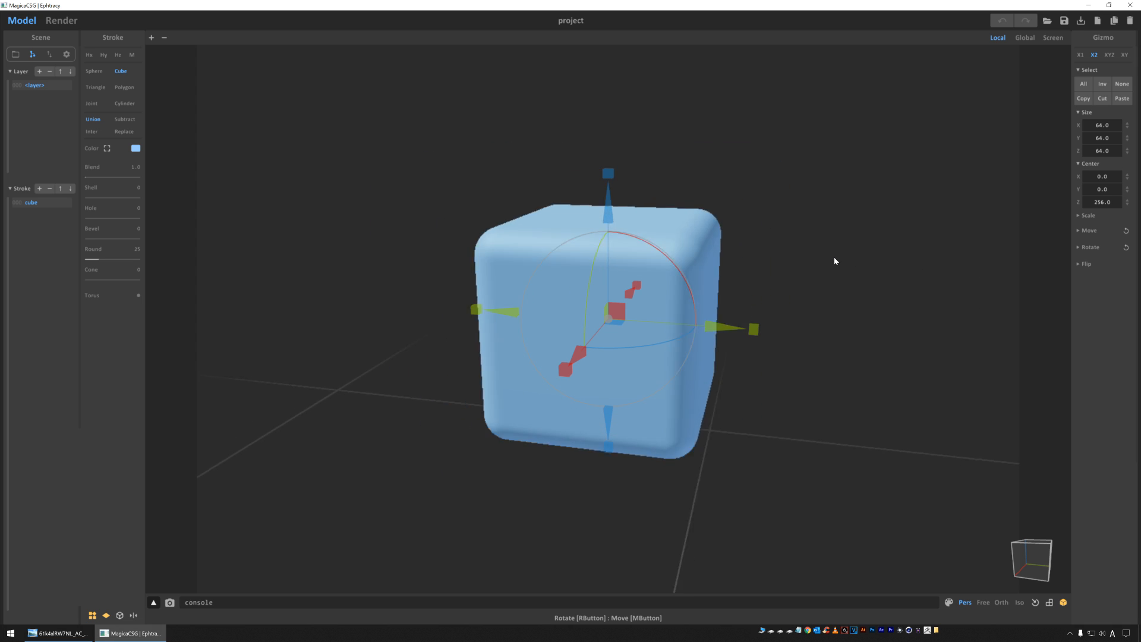
scroll(834, 259, up, 3)
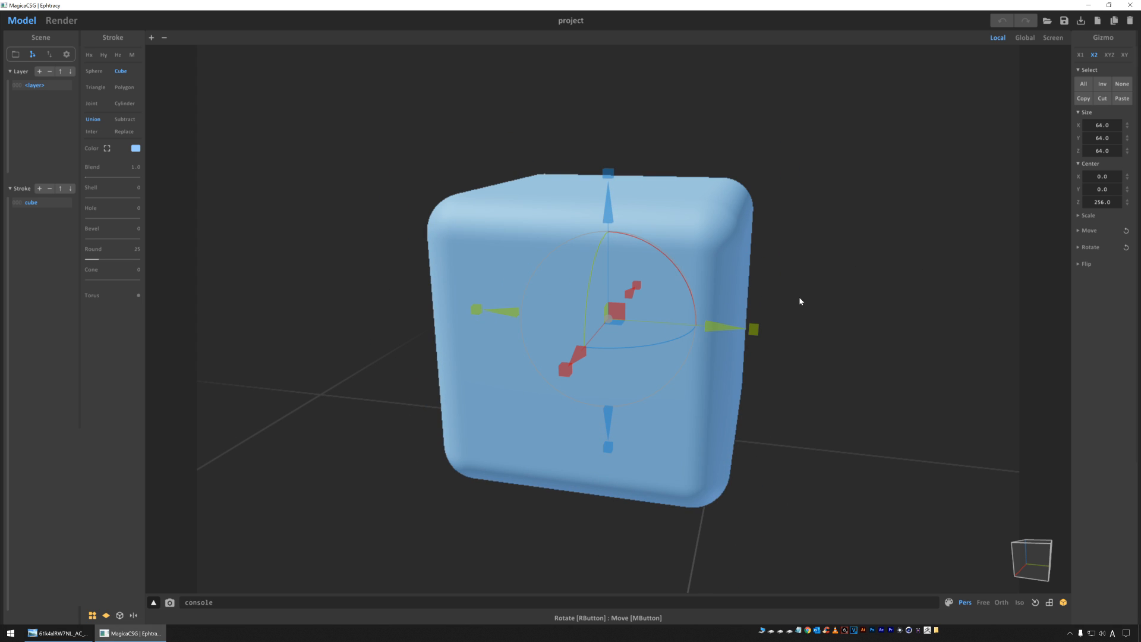
right_drag(830, 337, 819, 261)
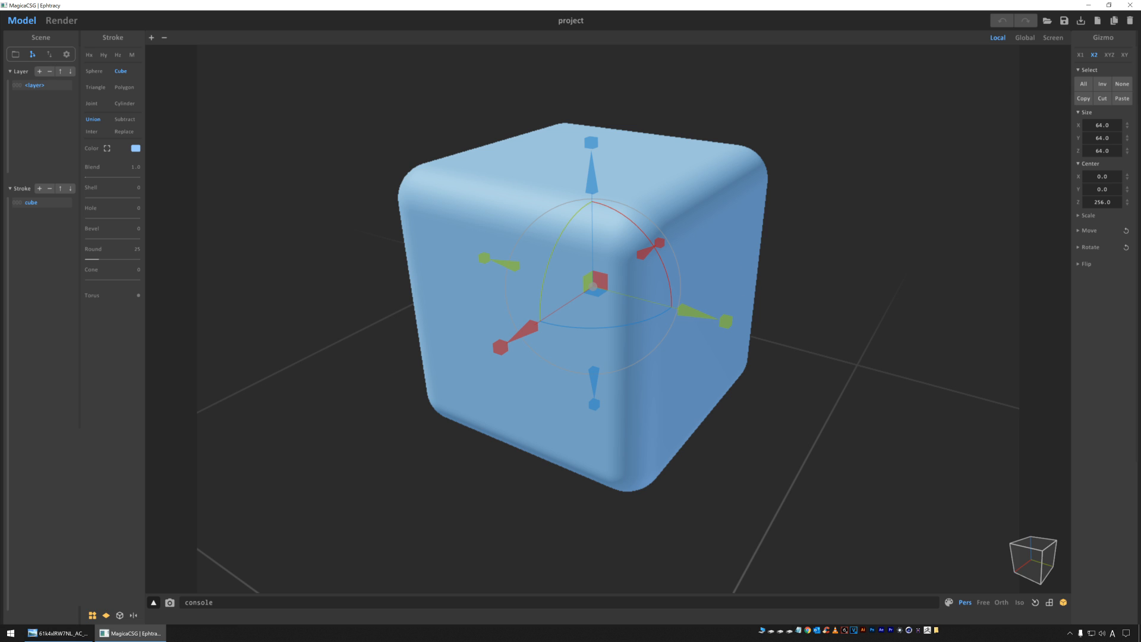
click(34, 87)
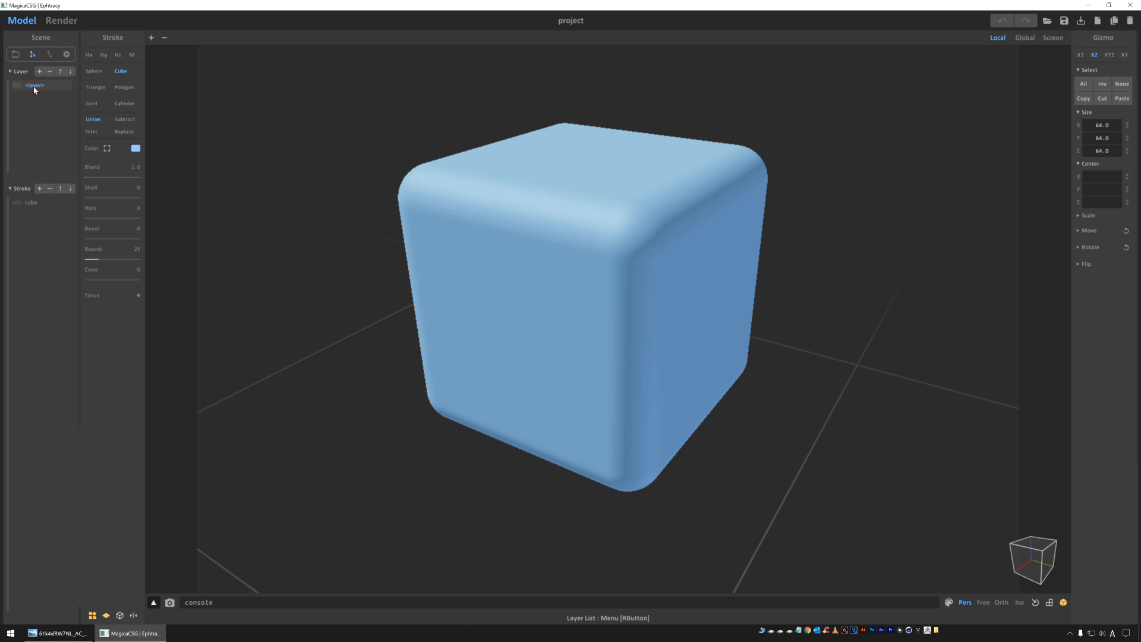
click(32, 204)
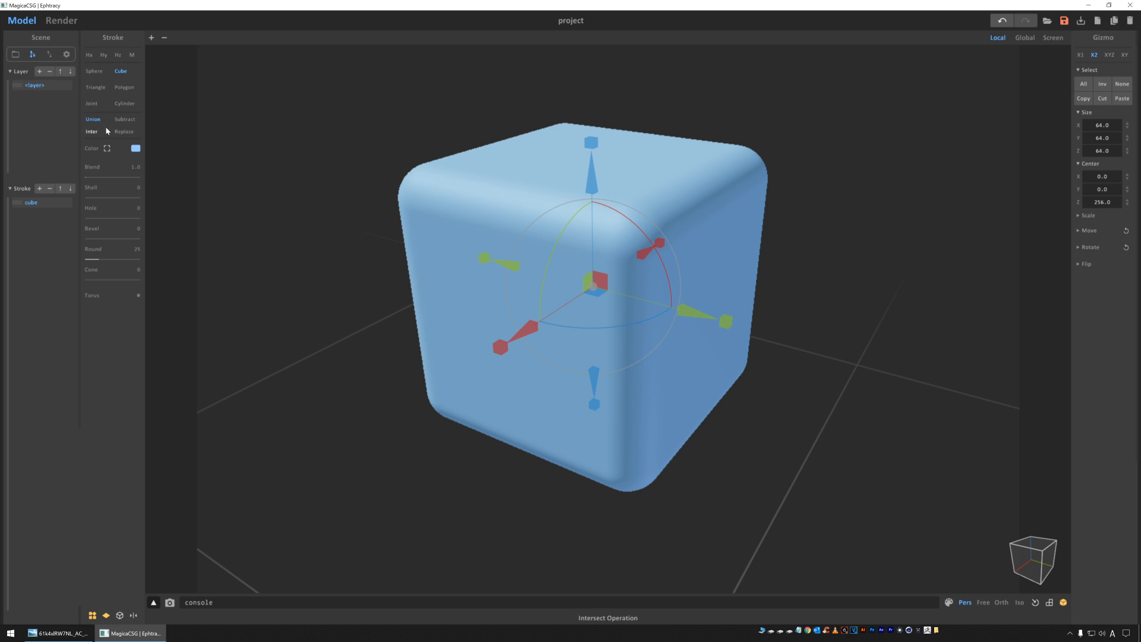
Try the Half X, Half Y and Half Z options on the cube, separately and combined, and turn them all off
click(89, 55)
click(88, 56)
click(101, 57)
click(101, 57)
click(119, 56)
click(118, 56)
click(118, 56)
click(104, 56)
click(90, 56)
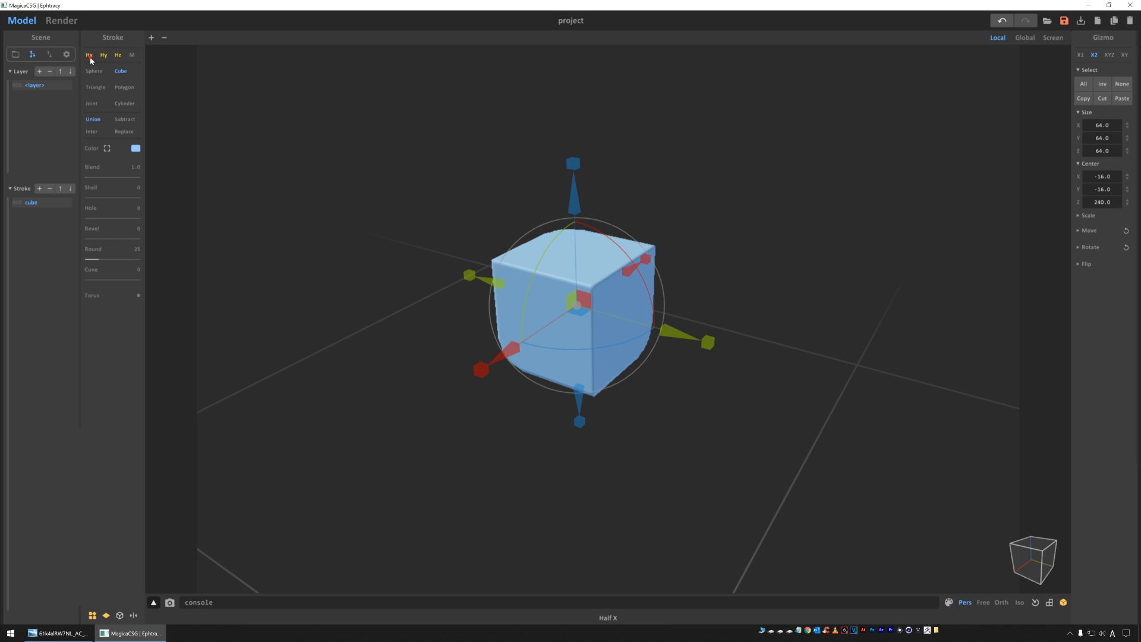
click(89, 55)
click(103, 55)
click(118, 56)
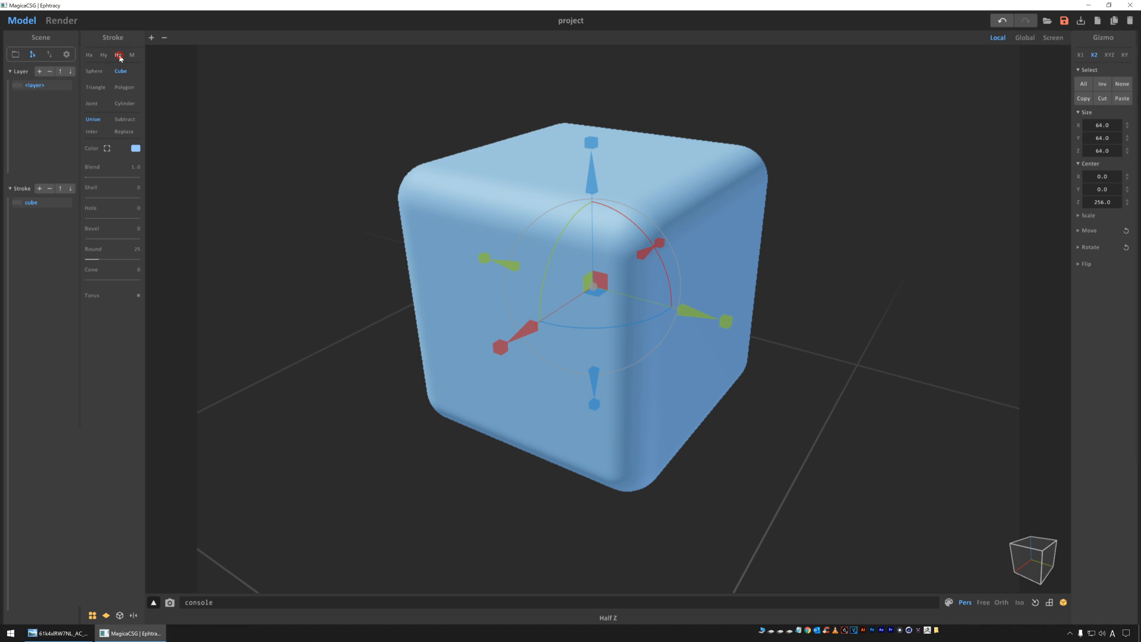
Turn on Mirror X for the cube and move it to about 50.9 on X and 1.2 on Y
click(132, 55)
drag(693, 316, 630, 303)
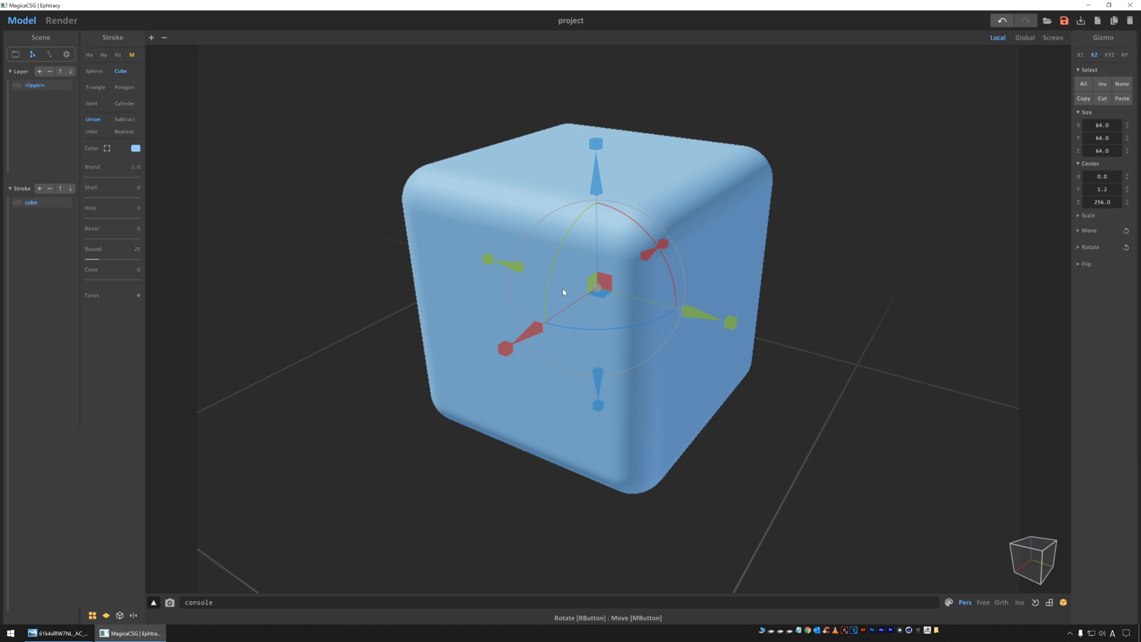
right_drag(706, 463, 697, 372)
drag(719, 300, 777, 375)
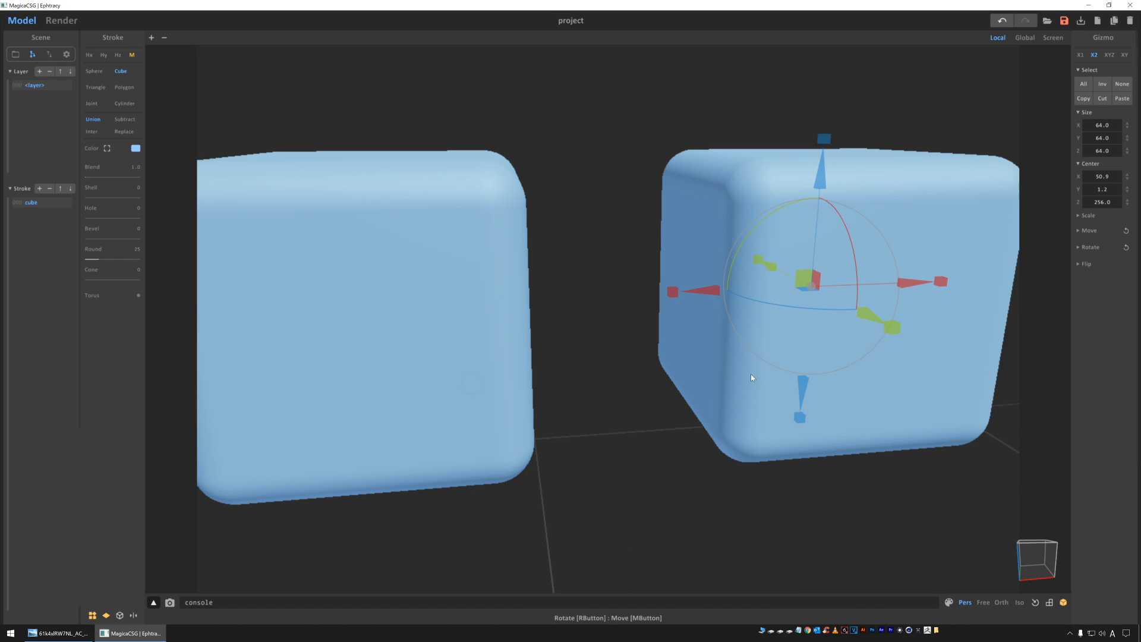
scroll(778, 375, down, 5)
right_drag(624, 420, 580, 425)
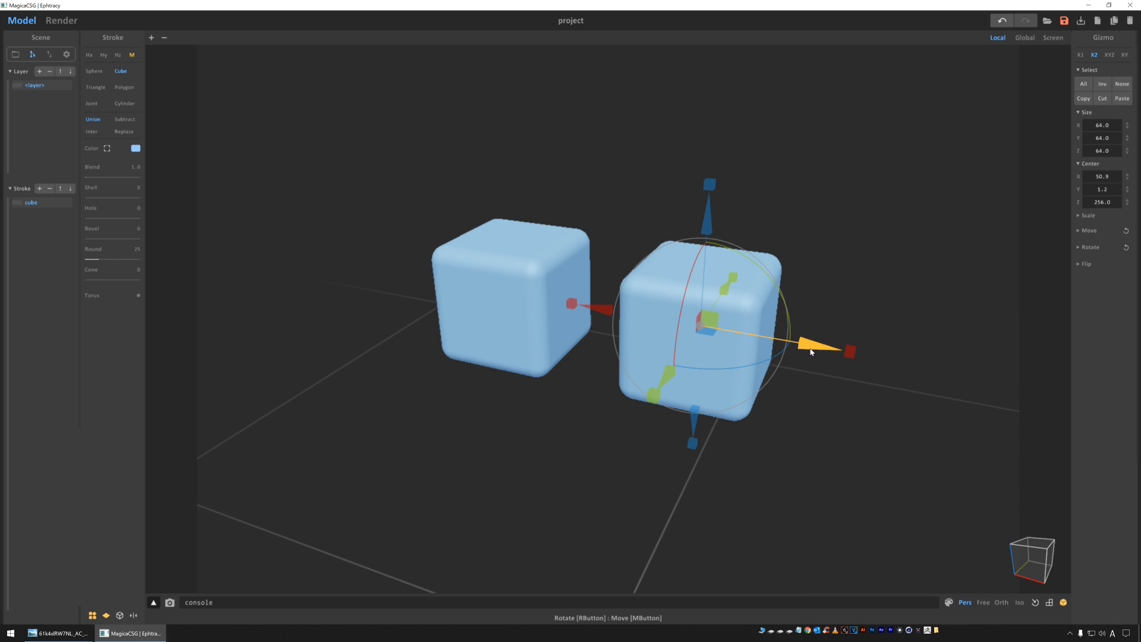
Toggle the mirror plane display and turn off Mirror X for the cube
click(131, 55)
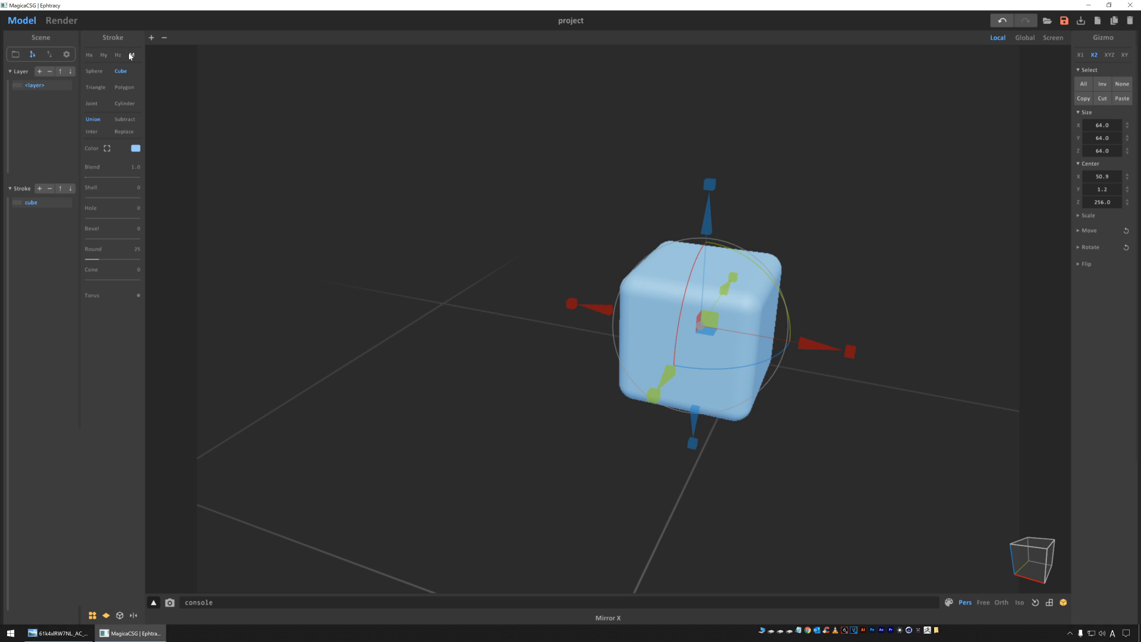
click(131, 55)
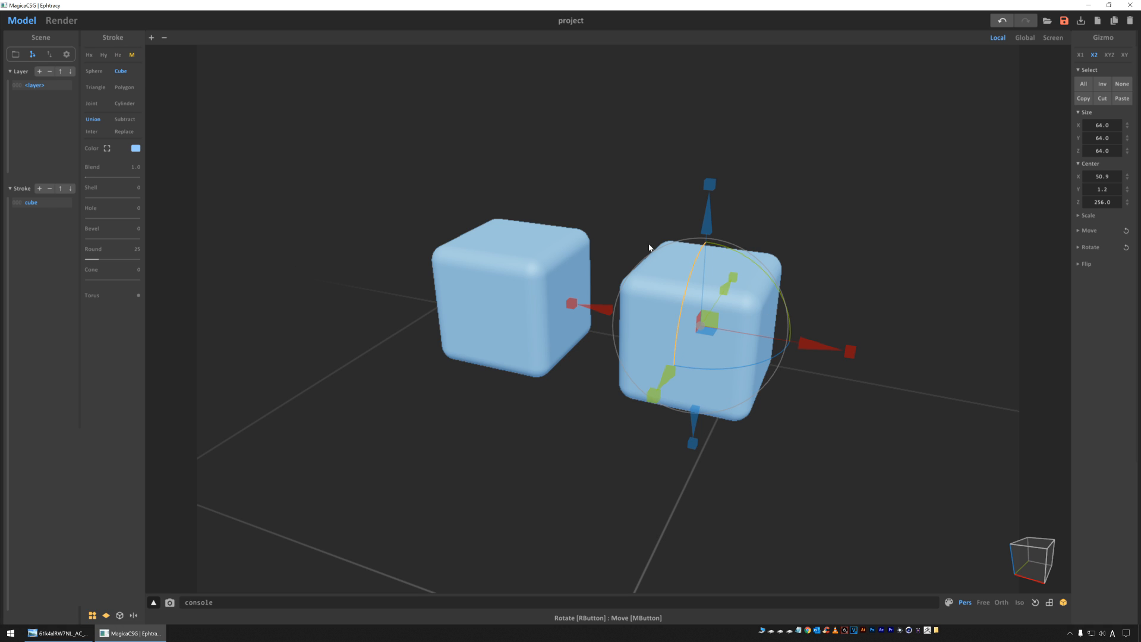
click(133, 615)
mouse_move(505, 440)
right_down()
mouse_move(599, 415)
mouse_move(560, 418)
mouse_move(593, 402)
mouse_move(562, 423)
mouse_move(604, 415)
mouse_move(568, 412)
mouse_move(599, 407)
mouse_move(583, 402)
mouse_move(555, 410)
mouse_move(535, 380)
right_up()
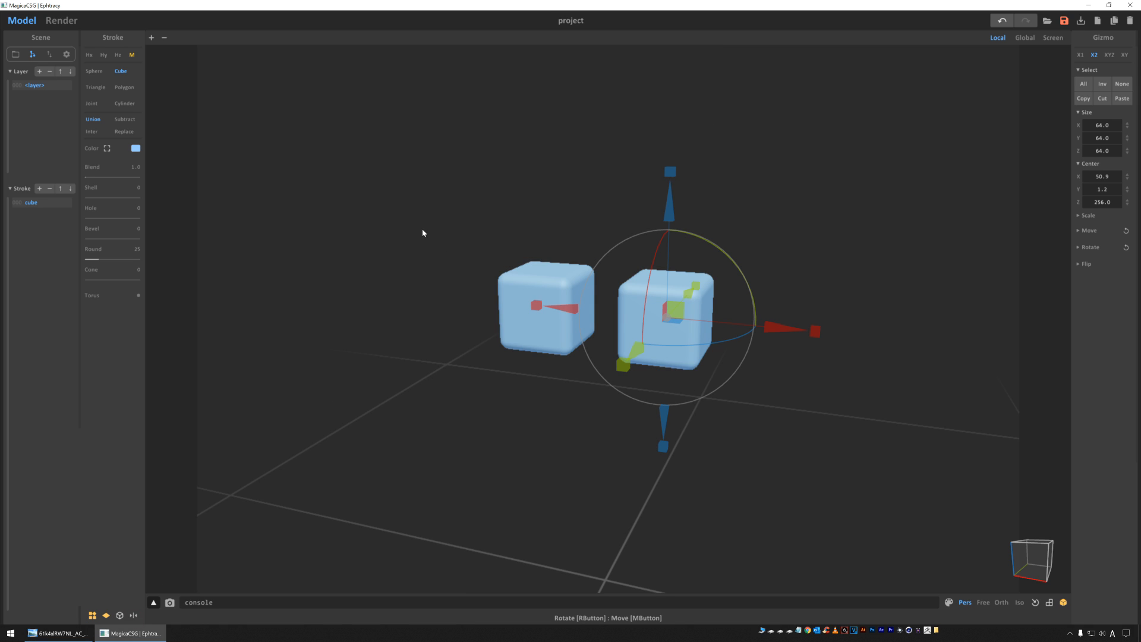
click(132, 55)
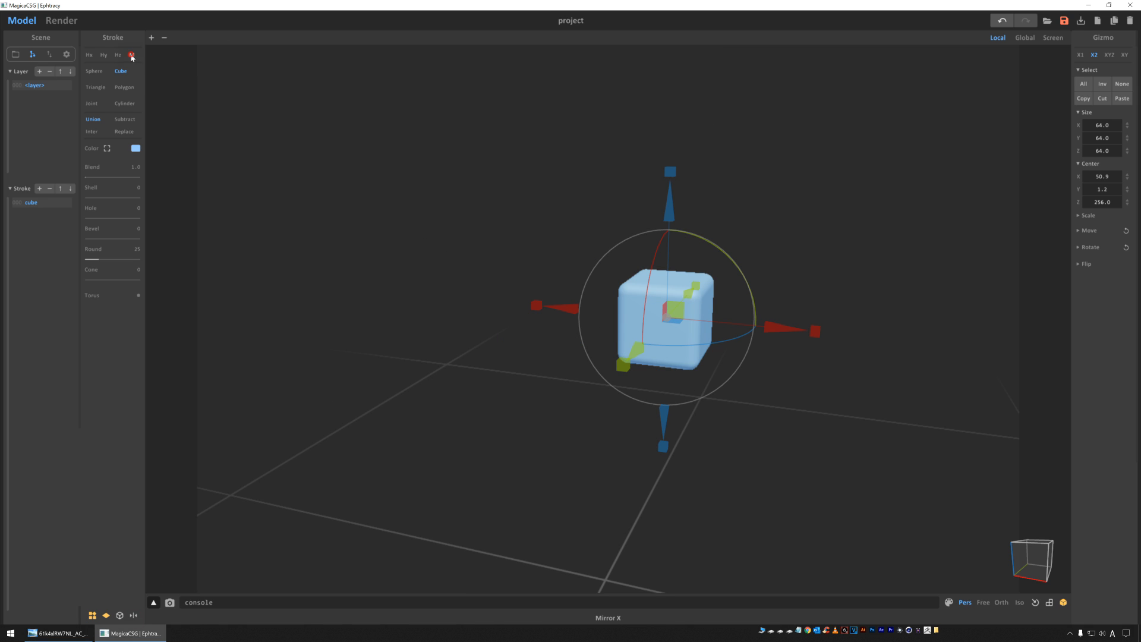
scroll(822, 260, up, 2)
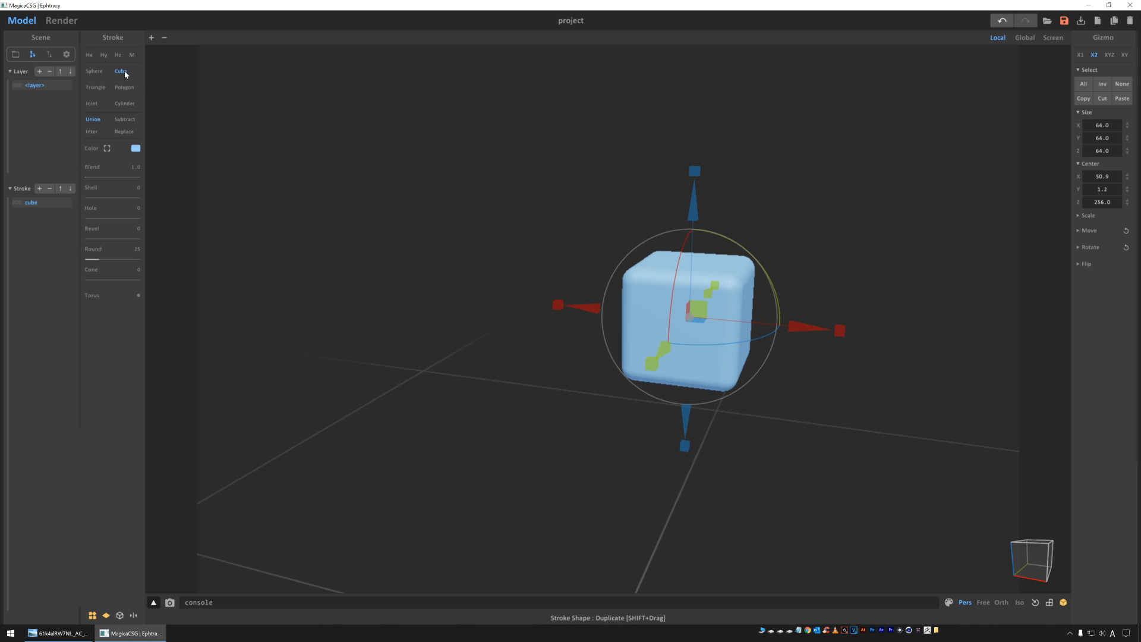
Try the Sphere and Triangle shapes on the cube stroke
click(94, 71)
click(94, 88)
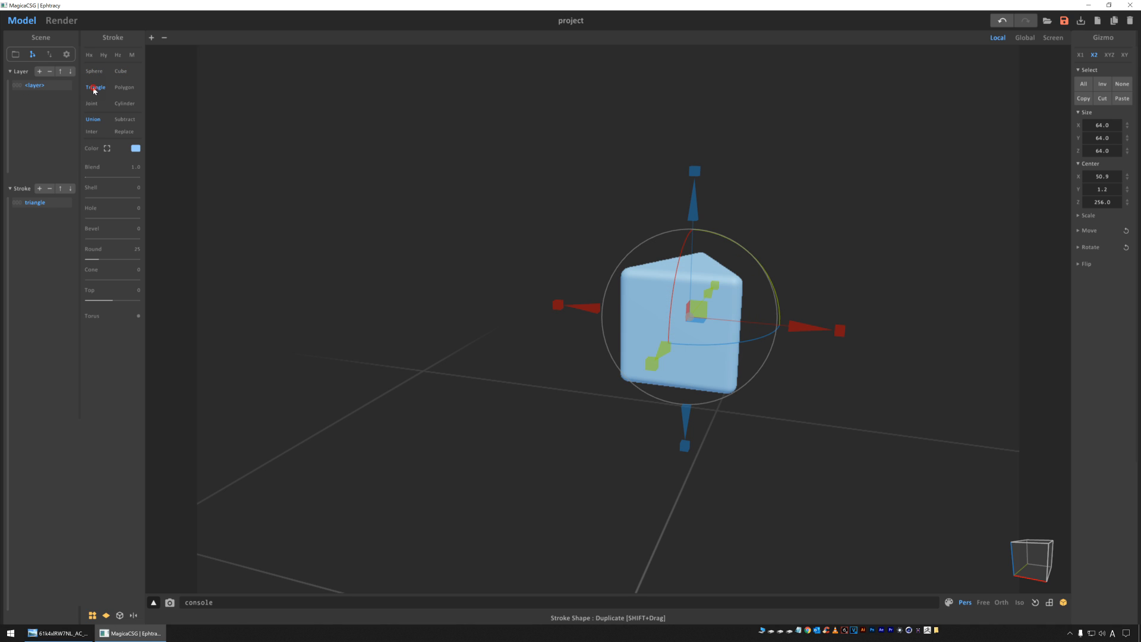
right_drag(547, 215, 512, 271)
Change the stroke to the Polygon shape and try 3, 4, 5, 6 and 8 sides
click(123, 88)
right_drag(262, 235, 544, 333)
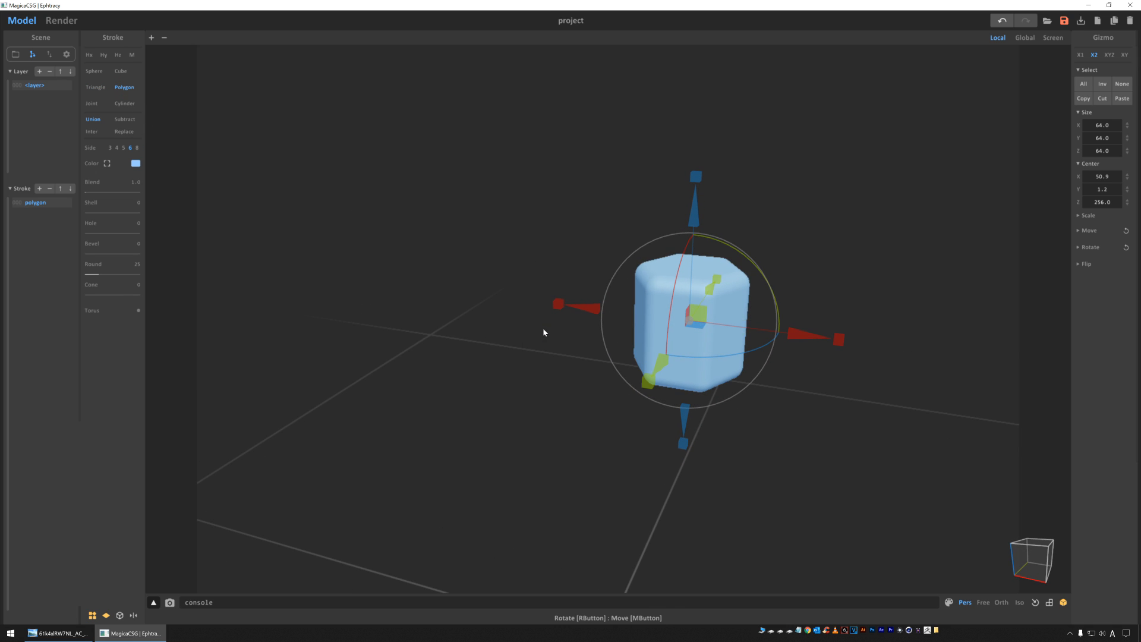
click(110, 147)
click(117, 147)
click(124, 147)
click(130, 147)
click(137, 147)
right_drag(458, 264, 333, 227)
scroll(392, 192, up, 3)
middle_drag(334, 227, 390, 186)
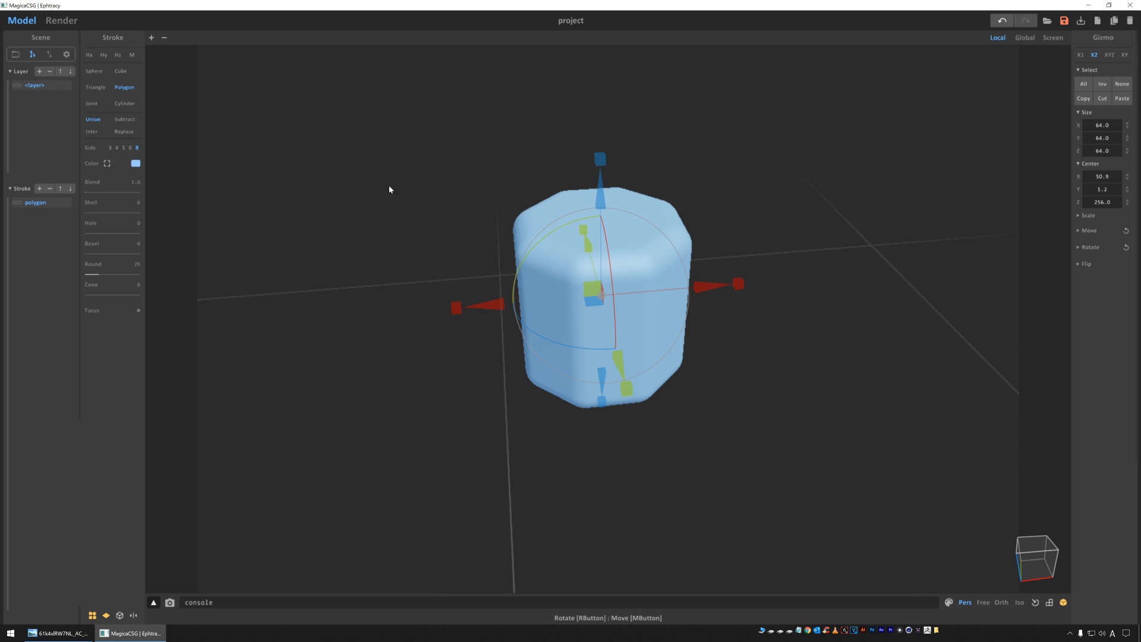
Try the Joint shape and the Cylinder shape on the stroke
click(92, 103)
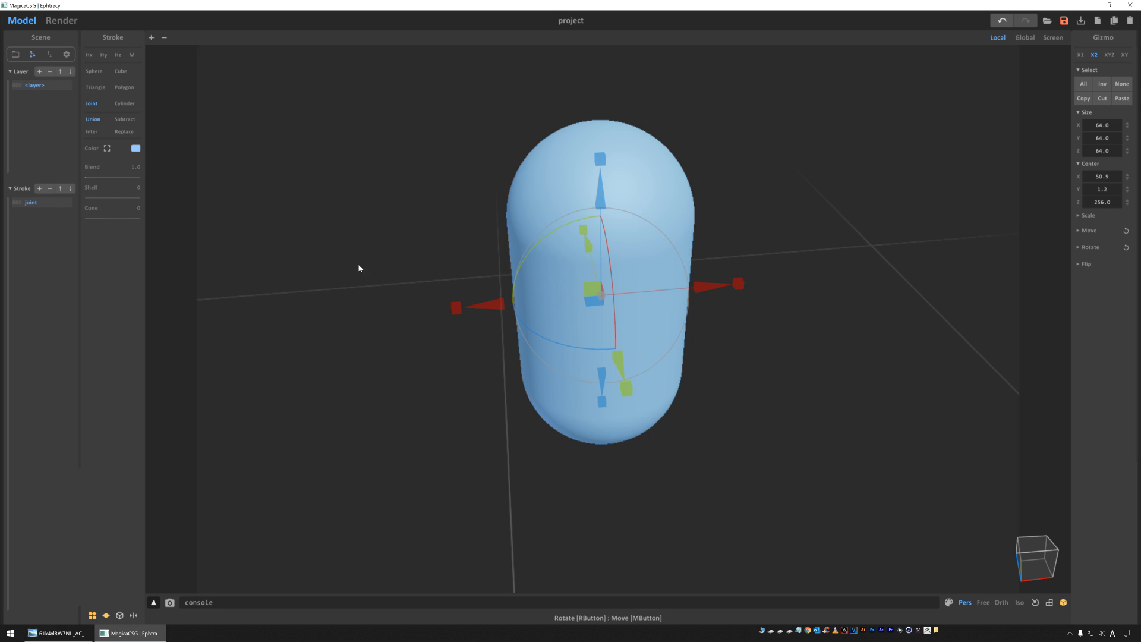
mouse_move(359, 268)
right_down()
mouse_move(436, 187)
mouse_move(398, 219)
mouse_move(368, 214)
mouse_move(403, 284)
mouse_move(400, 222)
mouse_move(451, 204)
right_up()
click(125, 103)
scroll(452, 205, up, 3)
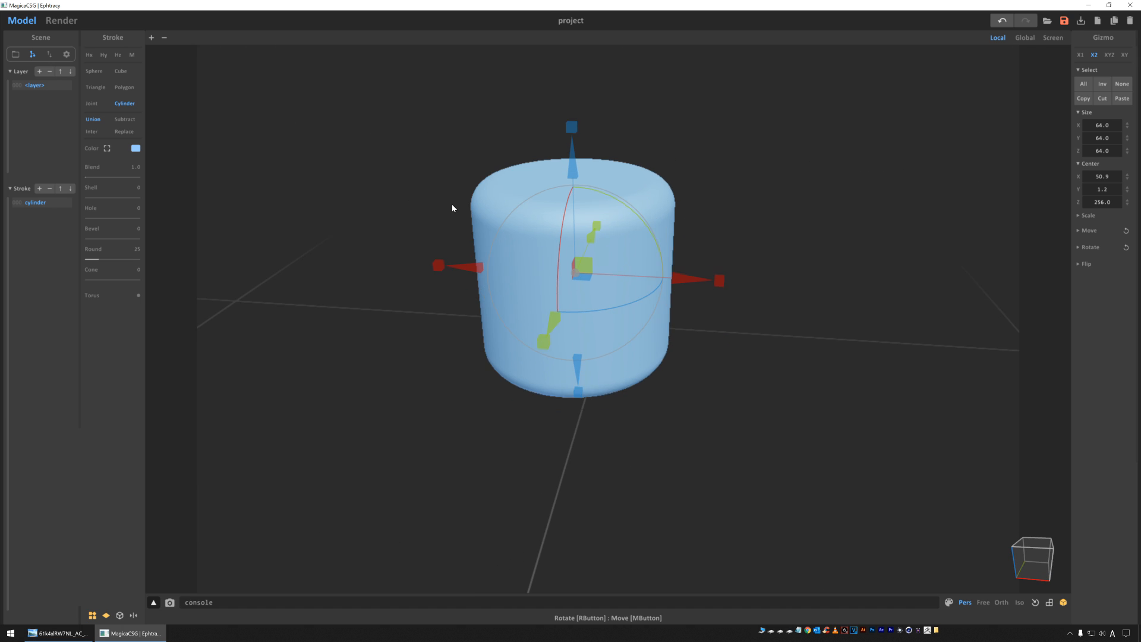
right_drag(352, 172, 365, 165)
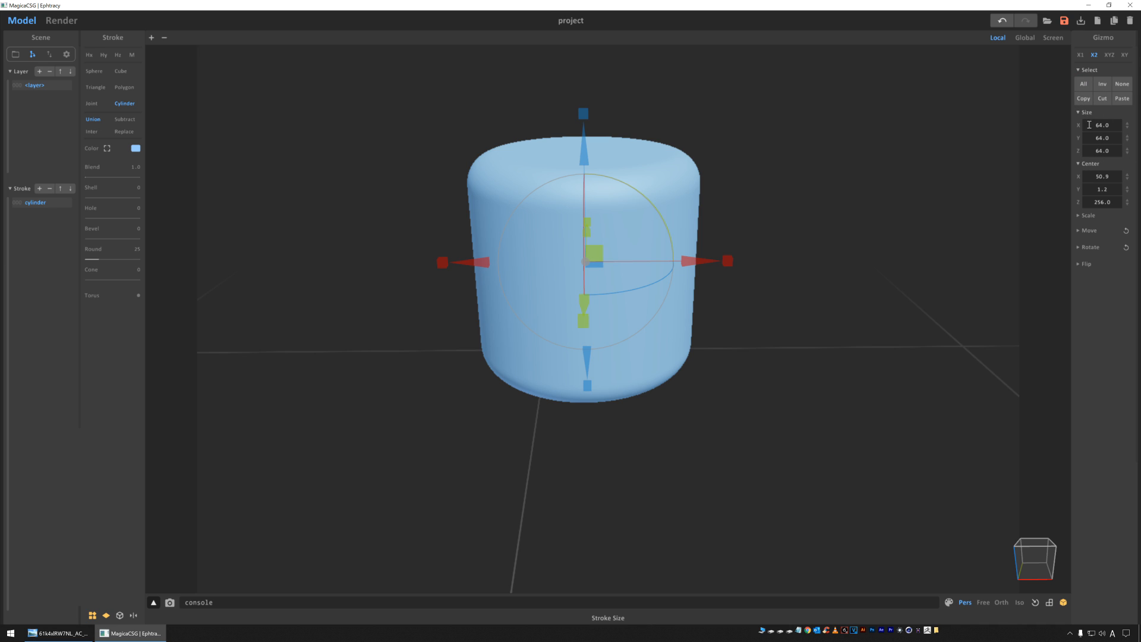
Expand the Scale, Move, Rotate and Flip sections of the gizmo settings
click(1076, 216)
click(1076, 244)
click(1079, 297)
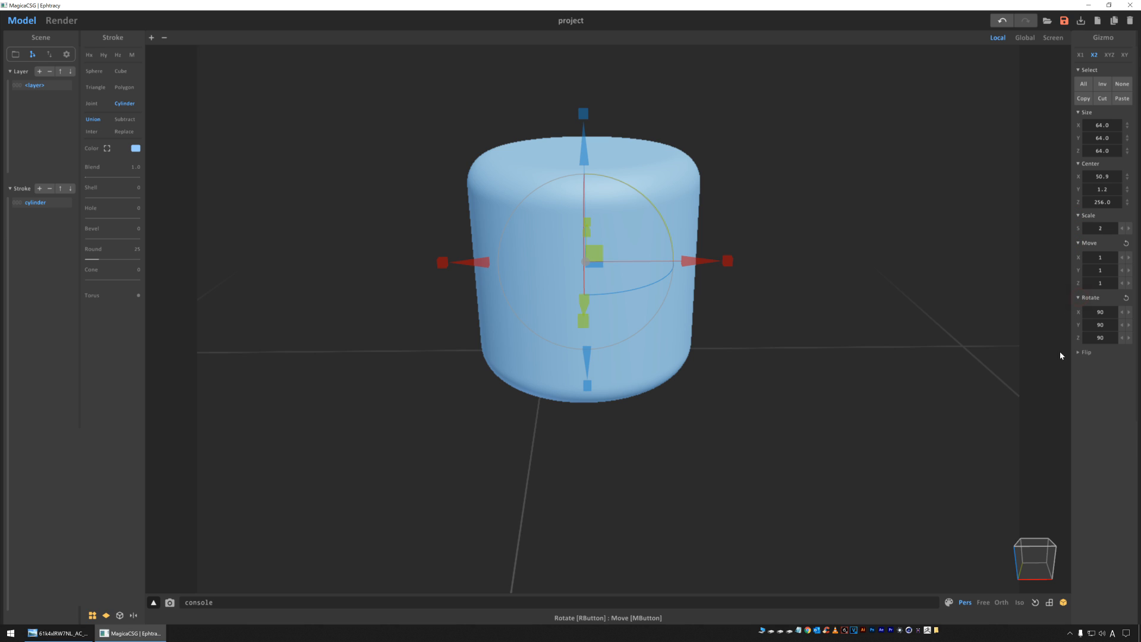
click(1077, 352)
Change the stroke to a Sphere and set its center X to 0.0
click(93, 72)
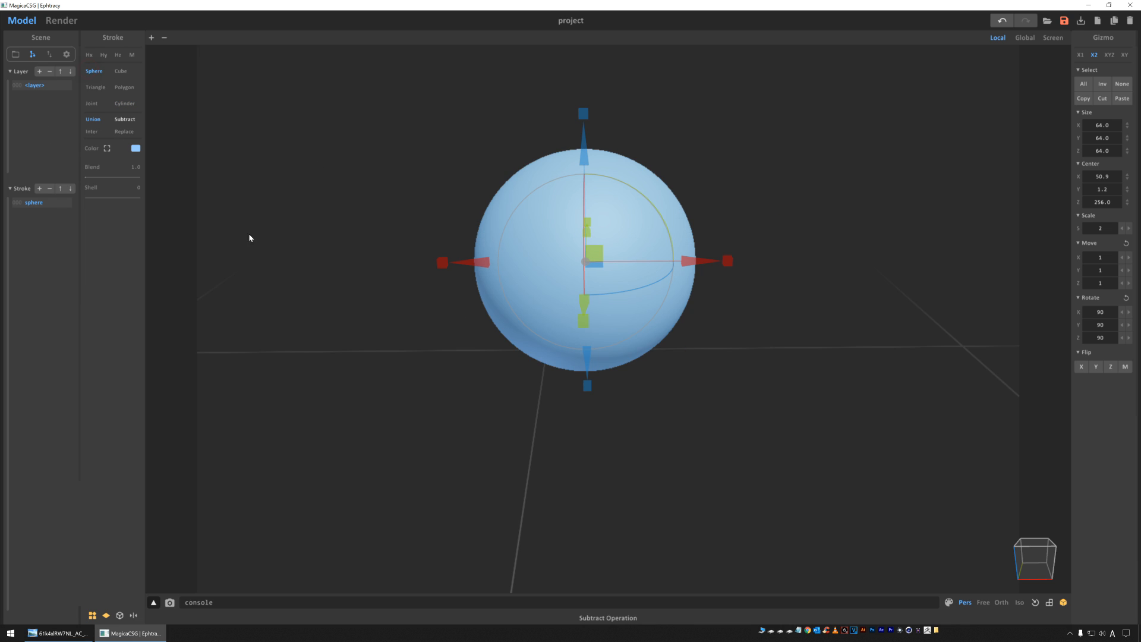
right_drag(341, 195, 680, 196)
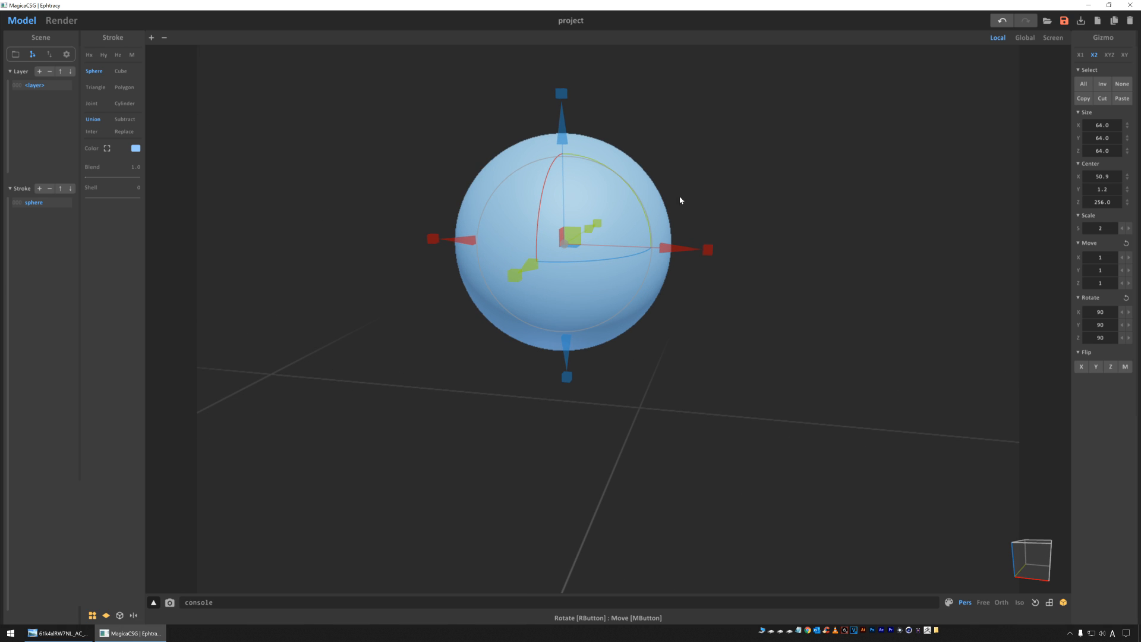
click(1090, 177)
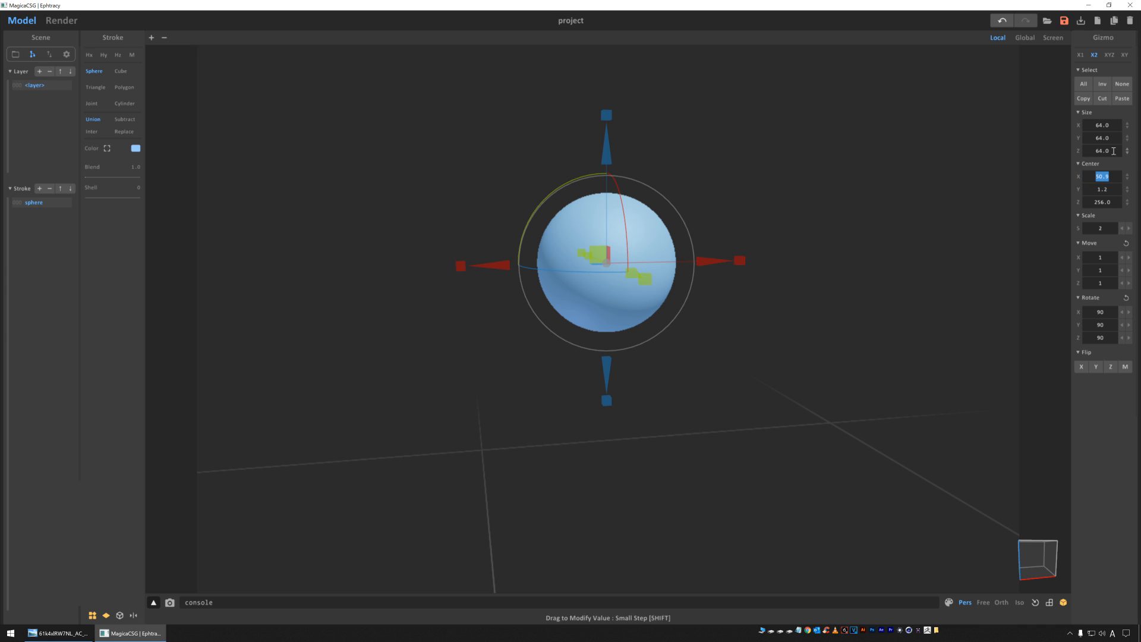
text(0.0)
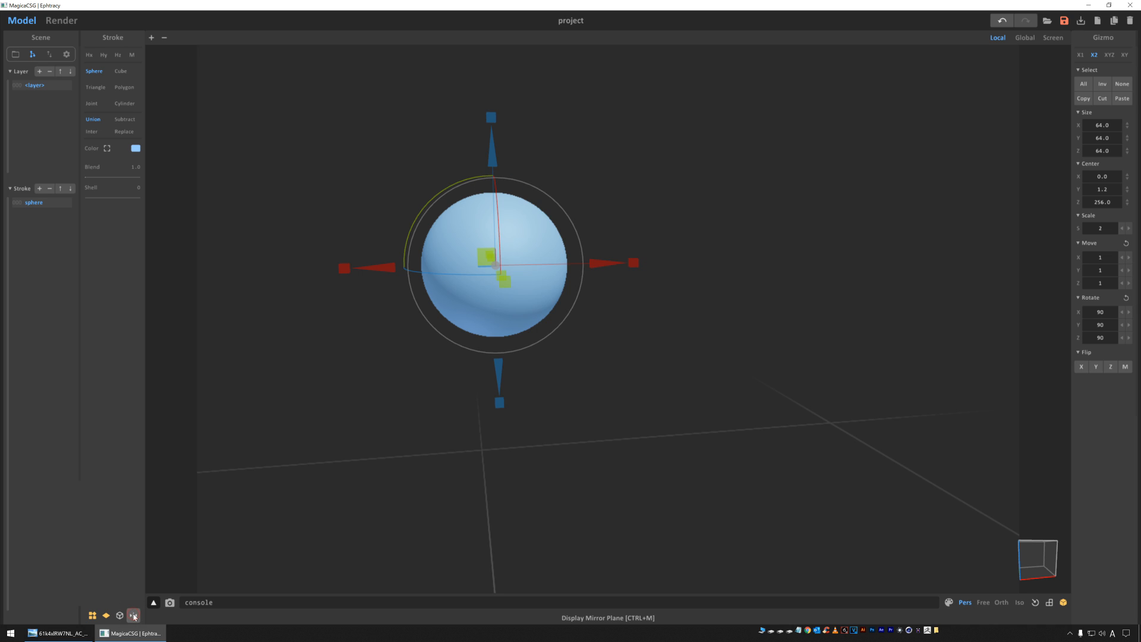
Stretch the sphere horizontally to a size of about 1710.6 on X and 1699.6 on Y
scroll(352, 467, down, 3)
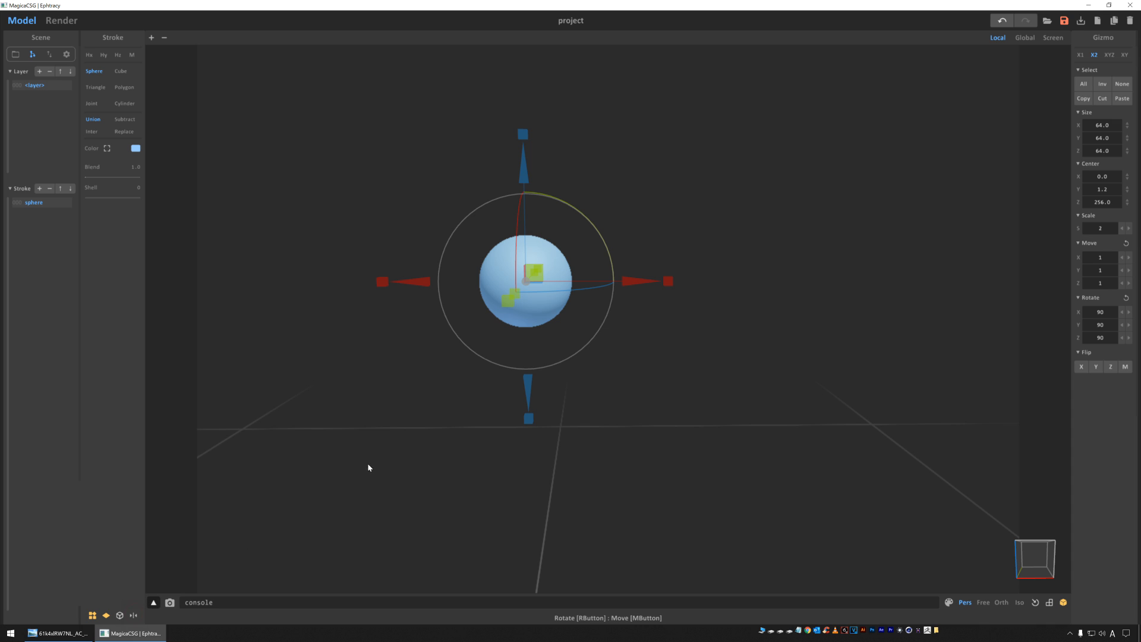
scroll(680, 287, down, 4)
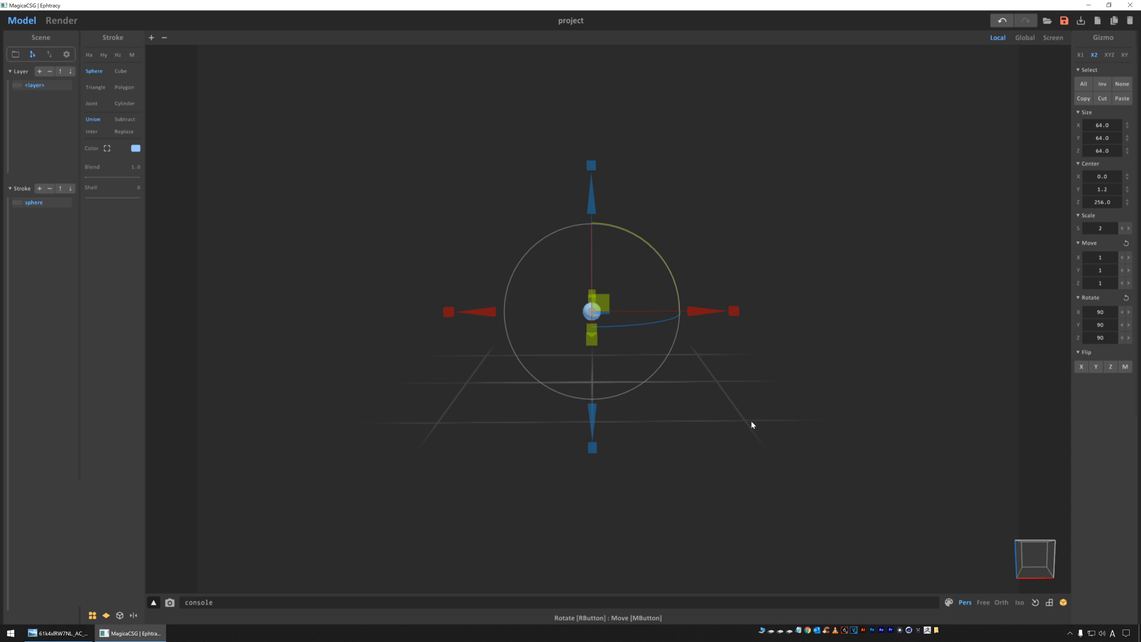
right_drag(474, 378, 757, 424)
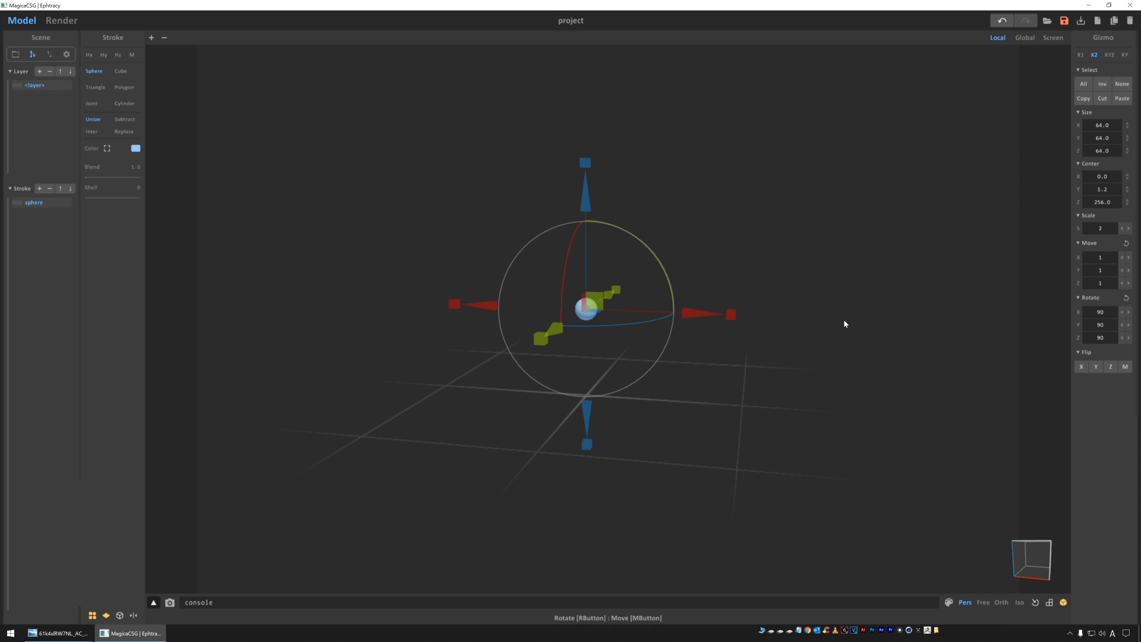
drag(742, 315, 1072, 299)
right_drag(736, 400, 712, 407)
drag(457, 325, 170, 382)
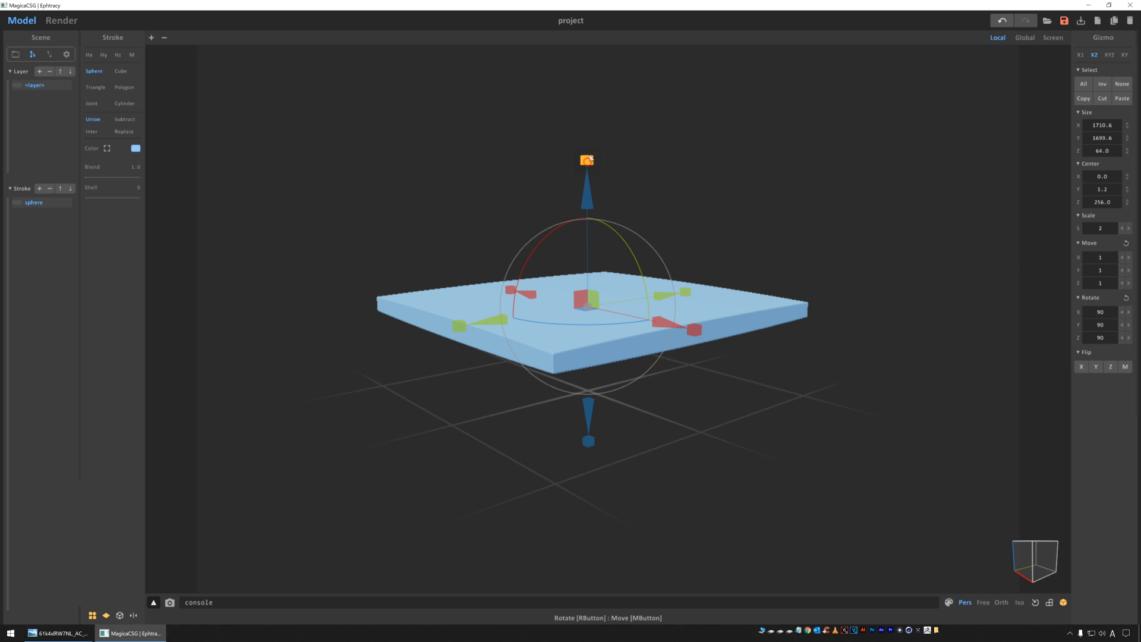
Reshape the flat sphere into a rounder body about 638.6 on X, 545.2 on Y and 523.1 on Z
drag(588, 165, 609, 3)
right_drag(267, 350, 352, 308)
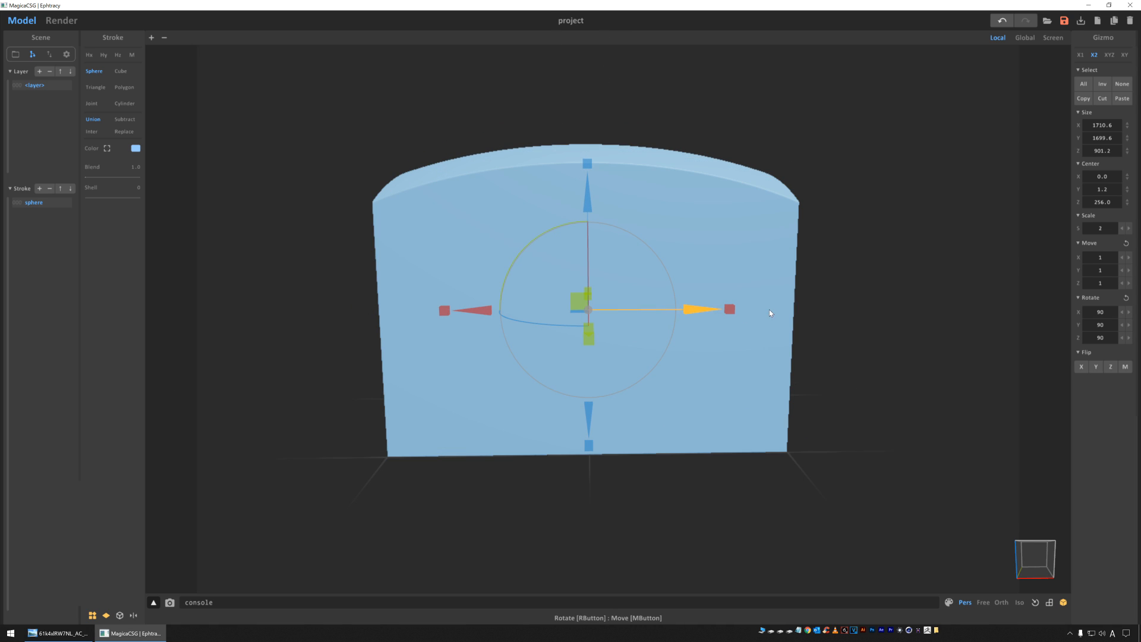
drag(733, 311, 538, 308)
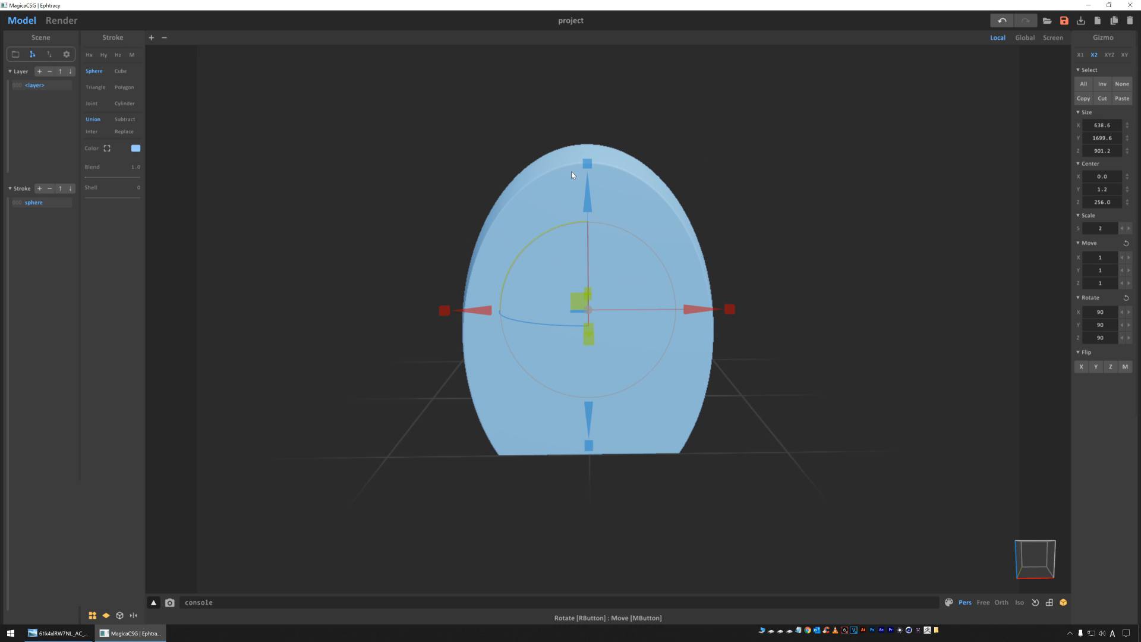
drag(592, 180, 591, 251)
right_drag(547, 383, 428, 383)
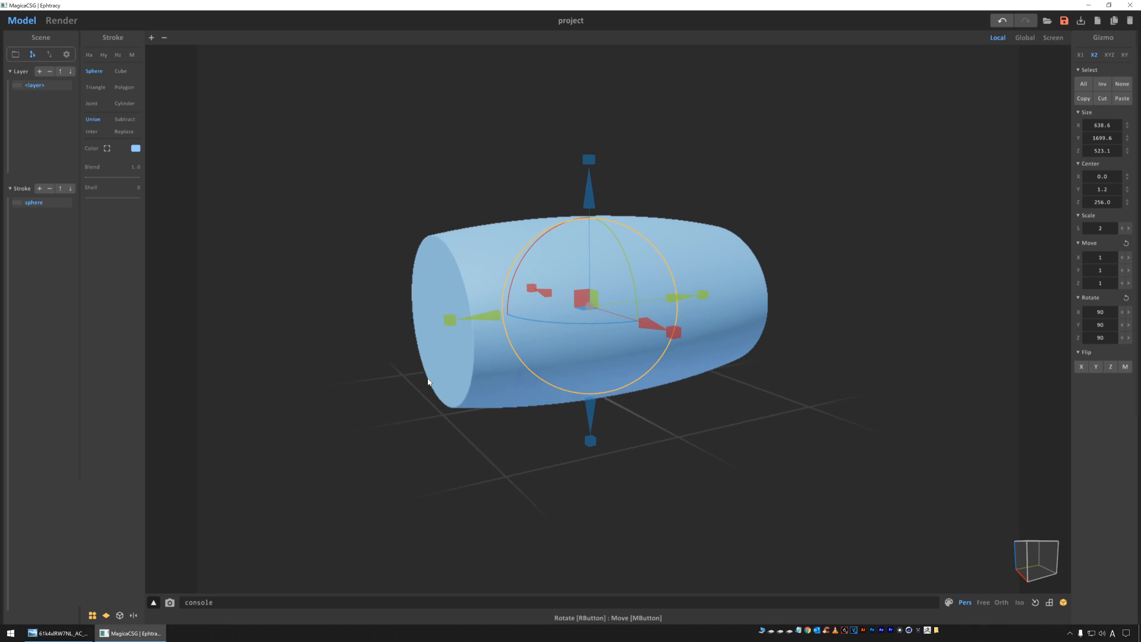
drag(458, 320, 565, 306)
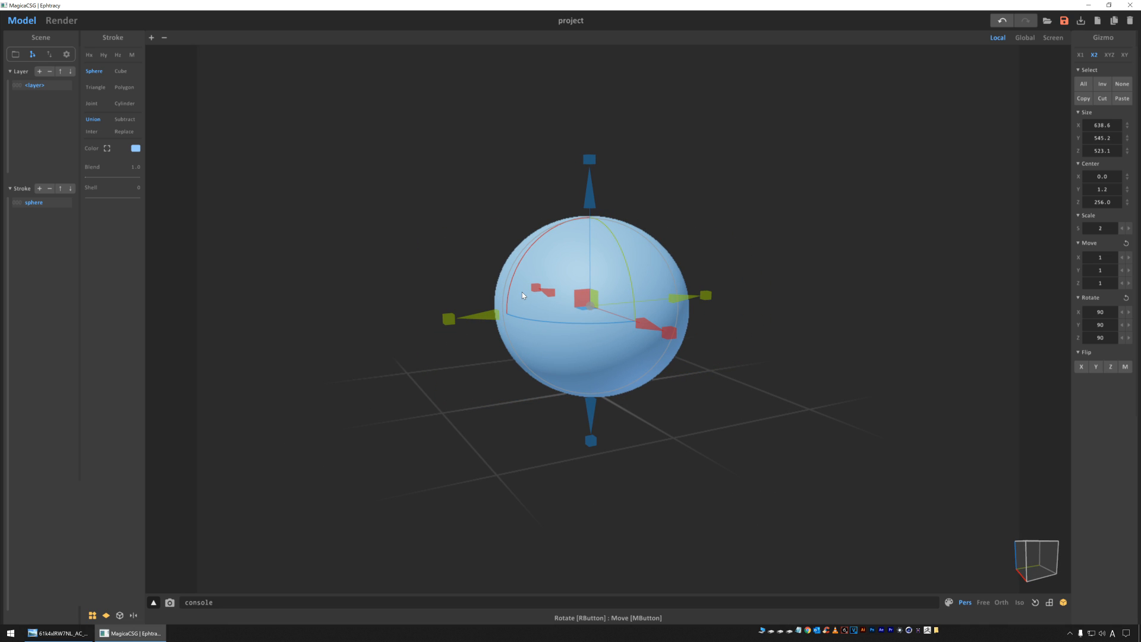
Shrink the sphere into an upright egg about 328.6 on X, 394.0 on Y and 456.7 on Z
right_drag(618, 390, 447, 365)
drag(452, 329, 477, 325)
drag(677, 347, 644, 334)
mouse_move(588, 159)
mouse_down()
mouse_move(587, 185)
mouse_move(587, 173)
mouse_up()
right_drag(453, 215, 530, 229)
scroll(725, 402, up, 5)
right_drag(735, 379, 677, 365)
scroll(678, 366, down, 4)
right_drag(685, 408, 725, 392)
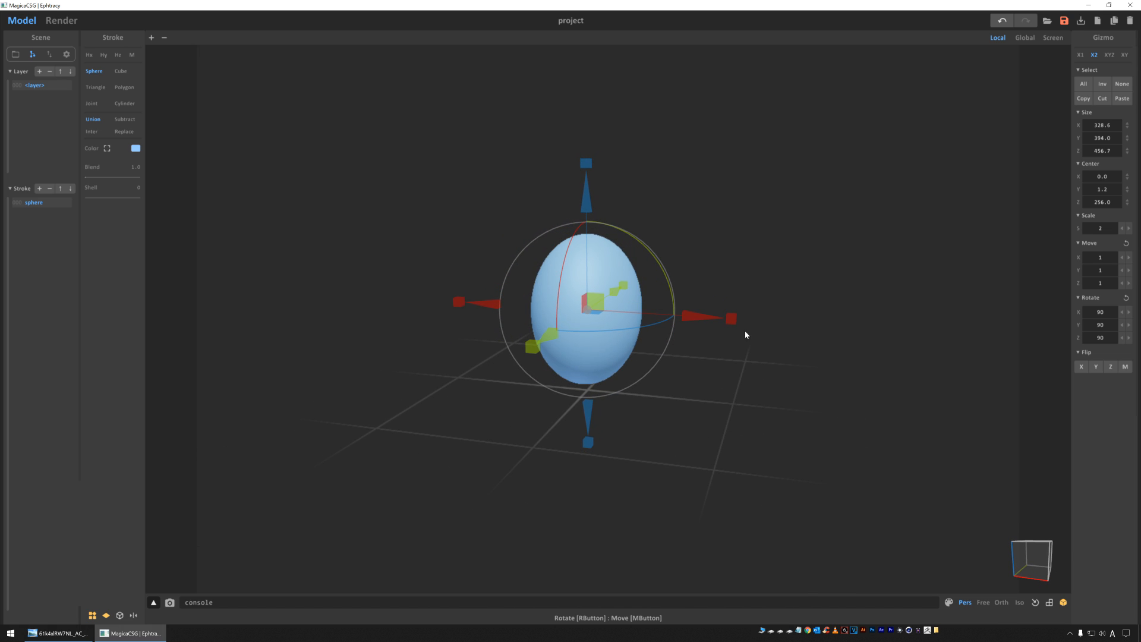
Enlarge the egg into a near-round sphere about 491.8 on X, 544.3 on Y and 484.5 on Z
drag(734, 326, 766, 322)
right_drag(765, 321, 715, 330)
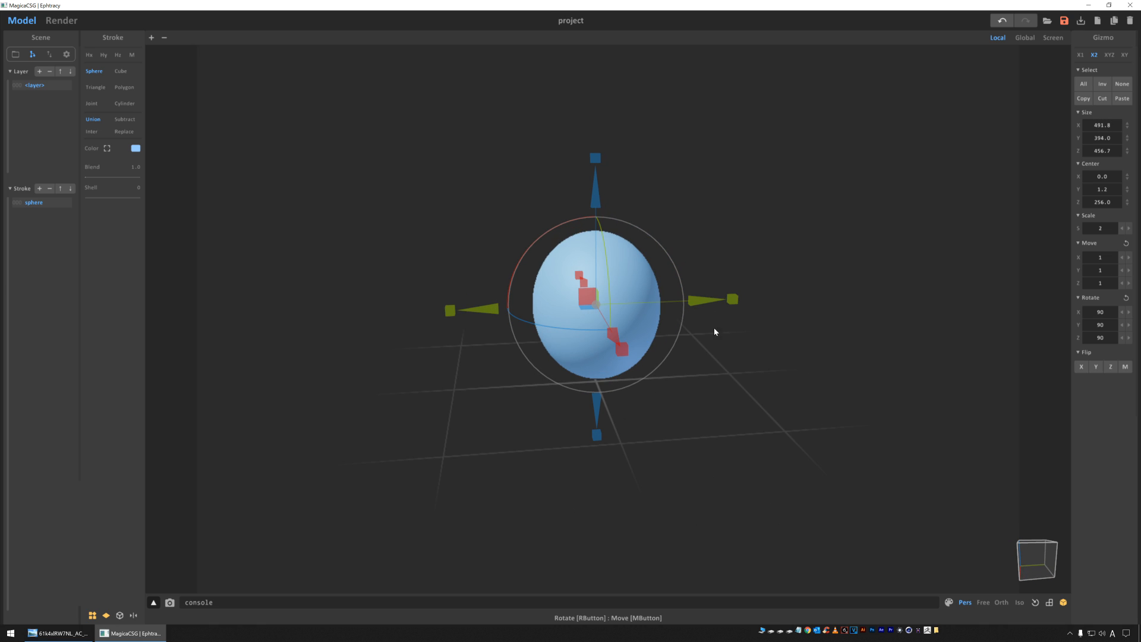
drag(734, 305, 750, 276)
drag(600, 154, 599, 152)
drag(482, 312, 434, 310)
key(ctrl+z)
right_drag(456, 215, 566, 208)
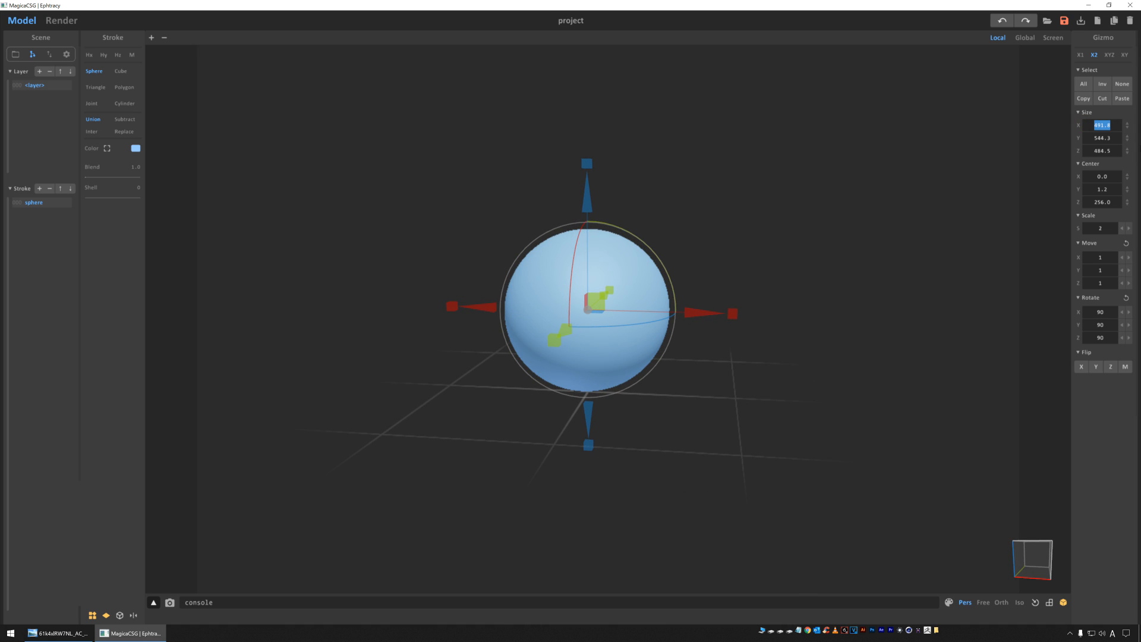
Set the sphere's X, Y and Z sizes to 500
key(Tab)
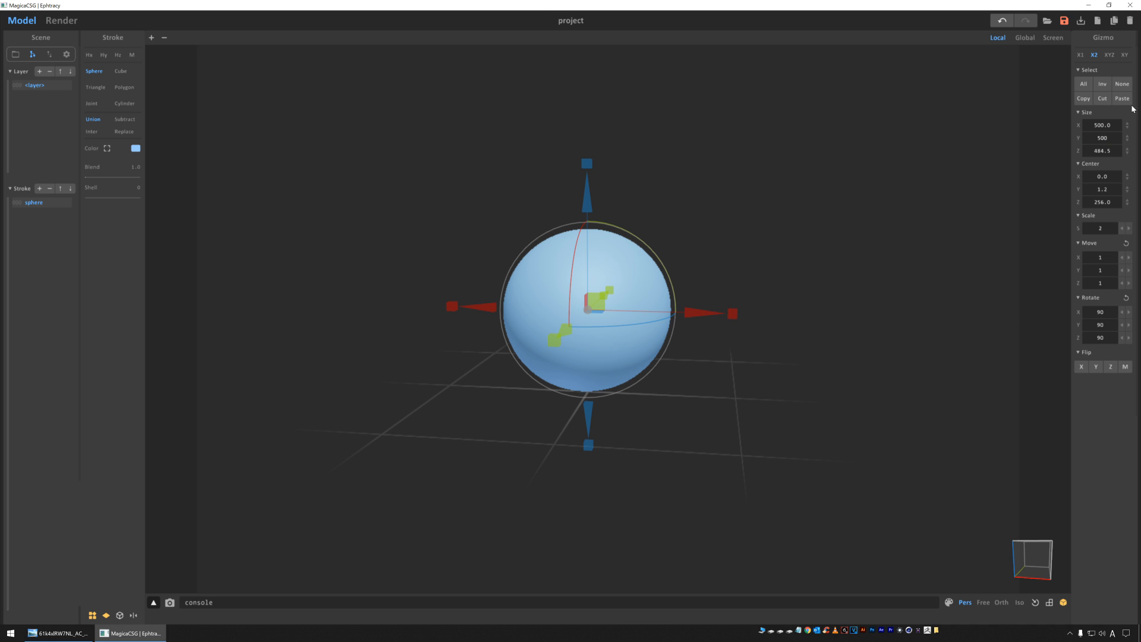
key(Tab)
text(500)
key(Return)
mouse_move(513, 187)
right_down()
mouse_move(390, 180)
mouse_move(517, 184)
right_up()
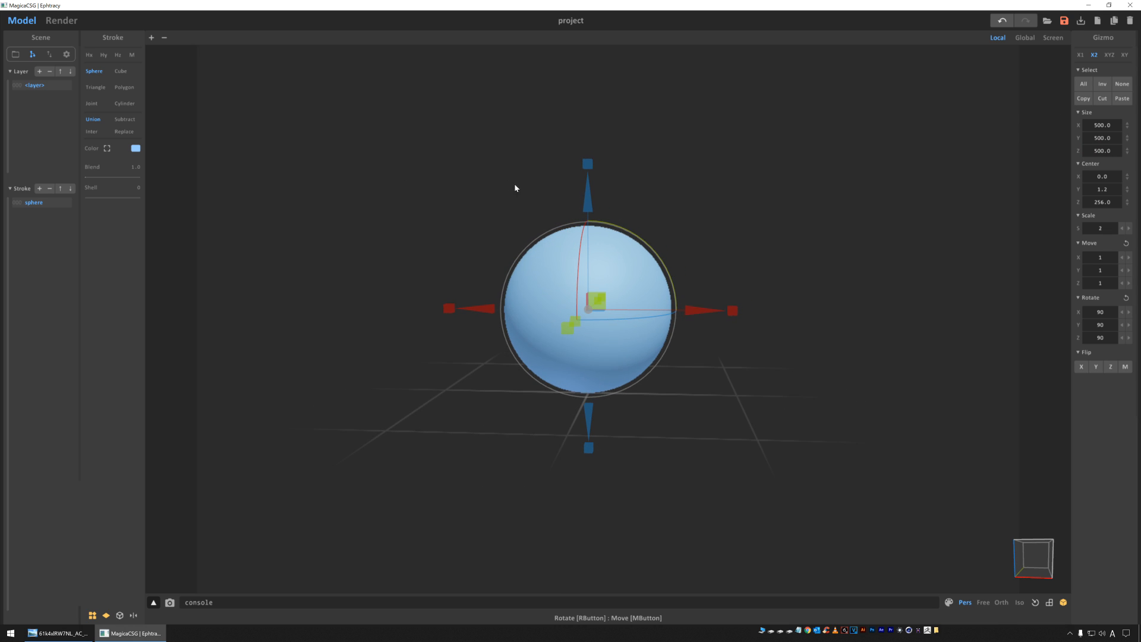
Raise the body sphere above the grid to a center Z of about 367.9
scroll(468, 238, down, 3)
drag(593, 204, 593, 173)
mouse_move(423, 196)
right_down()
mouse_move(380, 204)
mouse_move(405, 186)
mouse_move(476, 186)
mouse_move(448, 194)
right_up()
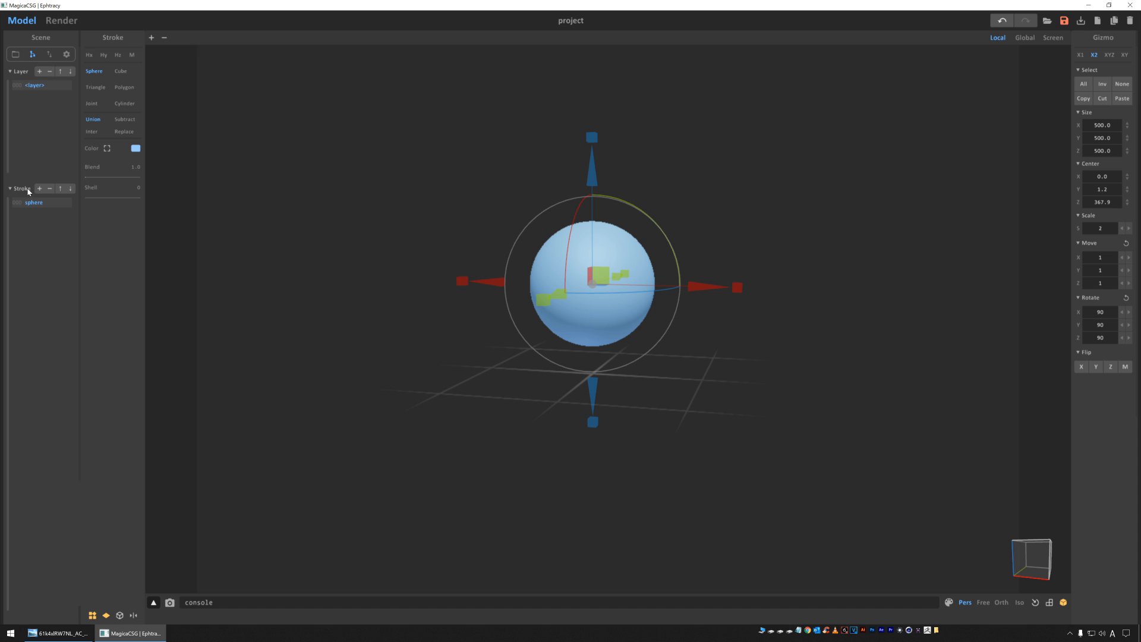
Add a second sphere stroke at center X about 212.1, sized about 231.0 on X and 309.2 on Z
click(40, 188)
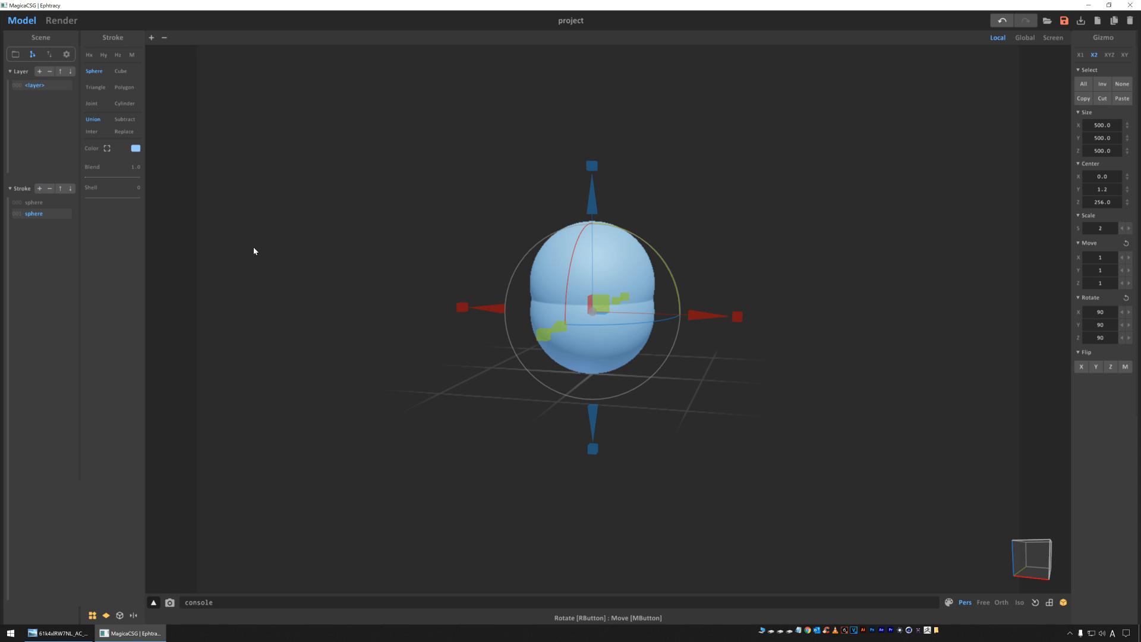
drag(703, 313, 794, 313)
right_drag(422, 283, 447, 277)
drag(803, 311, 773, 315)
drag(662, 168, 662, 191)
drag(772, 311, 756, 311)
right_drag(765, 242, 741, 196)
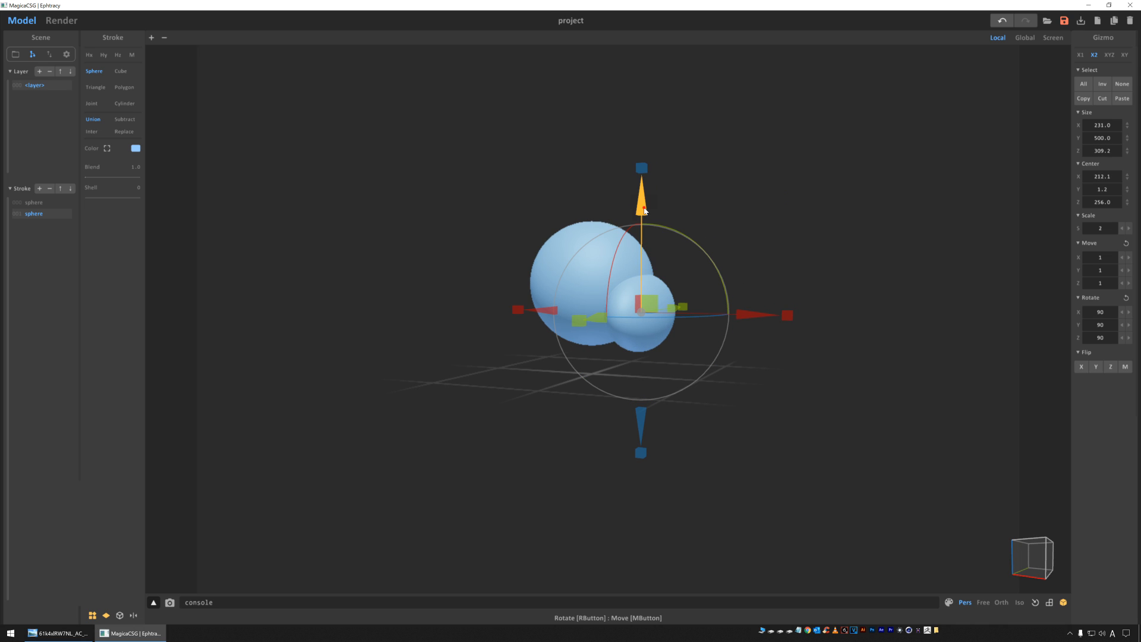
Raise the small side sphere to center Z about 324.3 and narrow it to about 235.1 on Y
drag(644, 211, 645, 192)
right_drag(702, 191, 718, 311)
drag(738, 294, 734, 292)
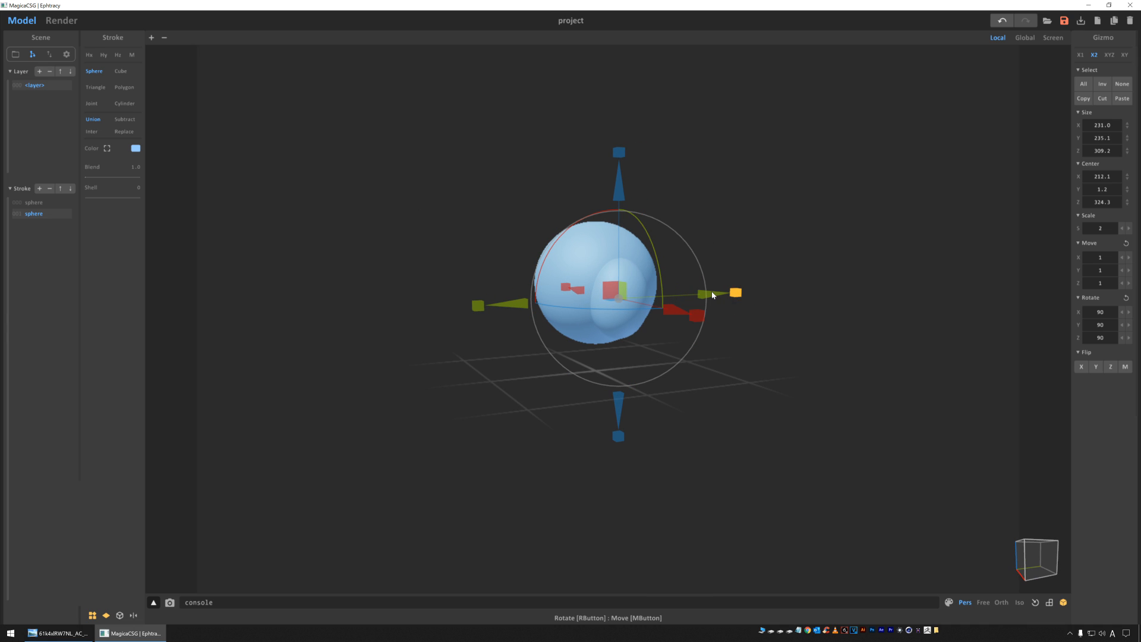
right_drag(451, 214, 534, 226)
scroll(629, 216, up, 4)
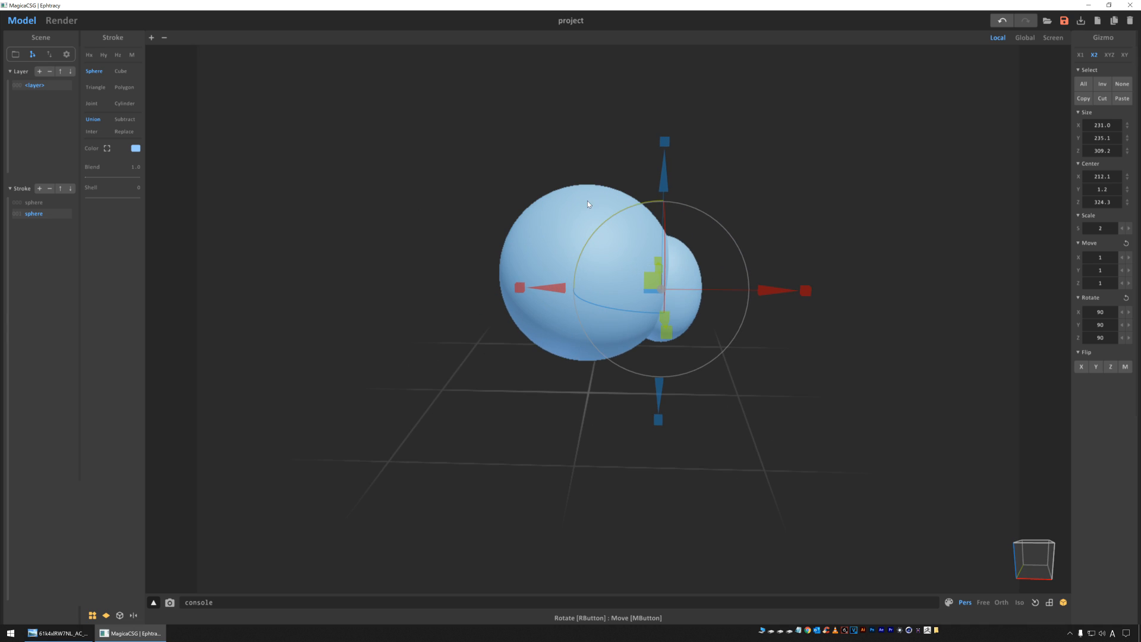
Mirror the arm sphere to the body's other side and reduce it to about 202.5 on Y and 219.7 on Z
click(132, 55)
right_drag(357, 159, 469, 148)
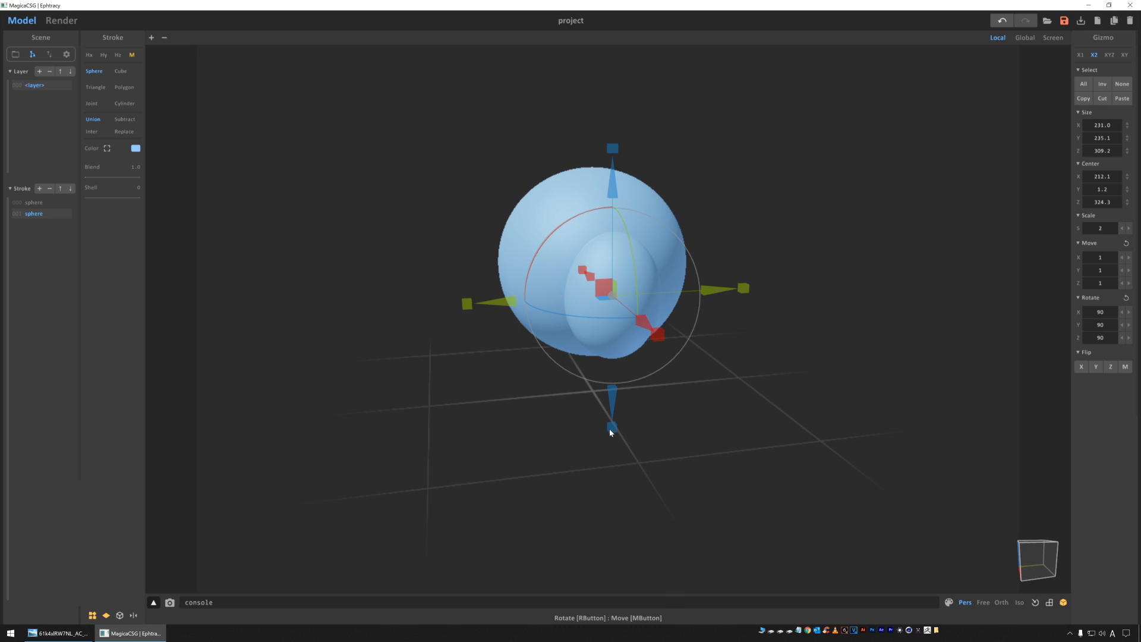
drag(612, 432, 612, 395)
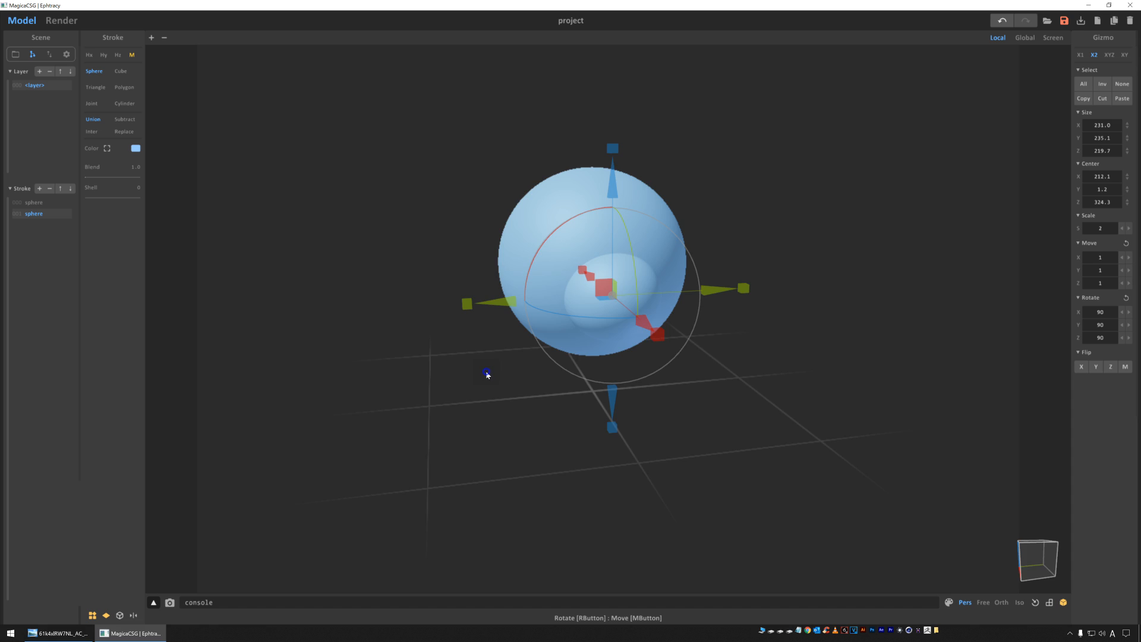
right_drag(486, 374, 411, 360)
drag(680, 288, 682, 287)
right_drag(400, 191, 578, 187)
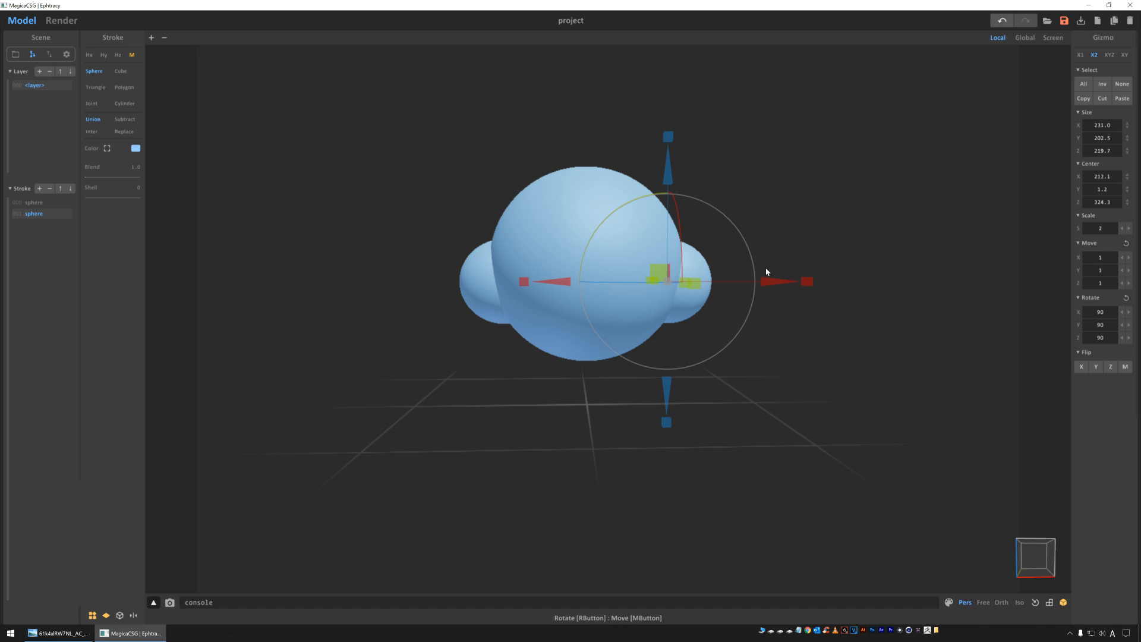
Lengthen the arm sphere to about 274.4 on X and tilt it downward at center 203.8, 1.8, 309.9
drag(809, 281, 813, 283)
drag(753, 249, 758, 281)
right_drag(835, 217, 771, 222)
drag(698, 190, 700, 188)
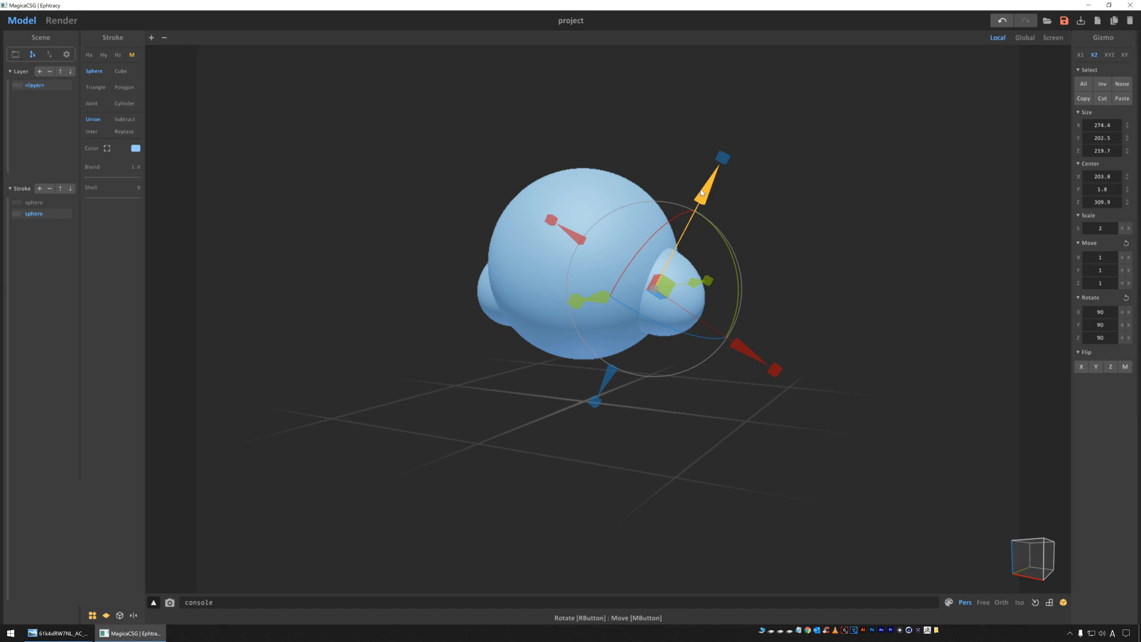
right_drag(296, 190, 334, 201)
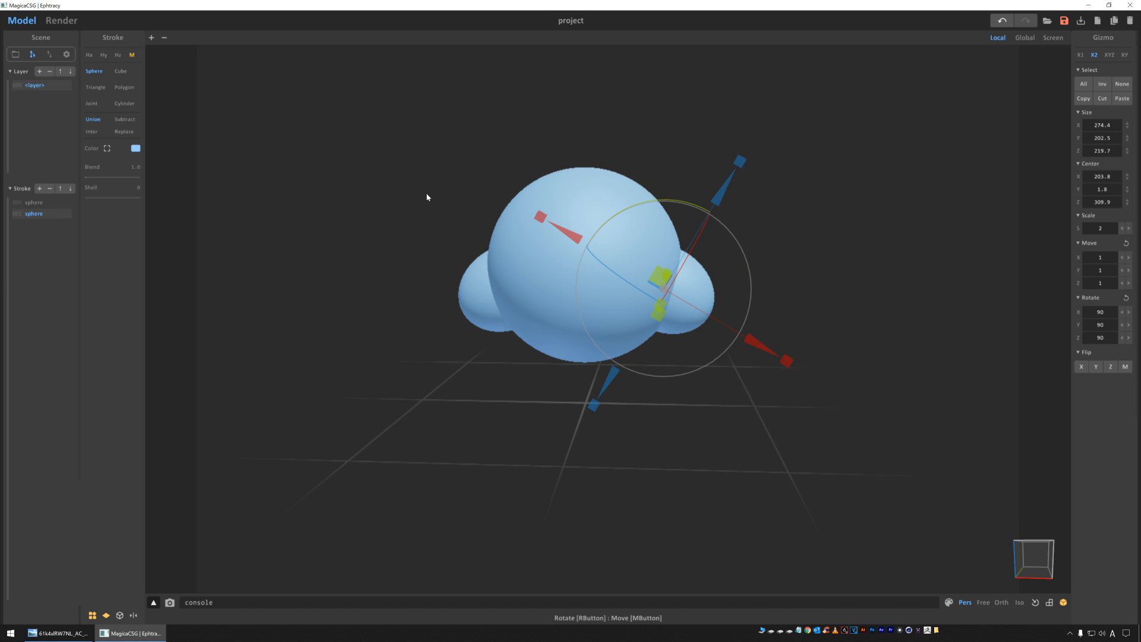
click(784, 247)
mouse_move(785, 247)
right_down()
mouse_move(790, 207)
mouse_move(757, 221)
mouse_move(823, 210)
right_up()
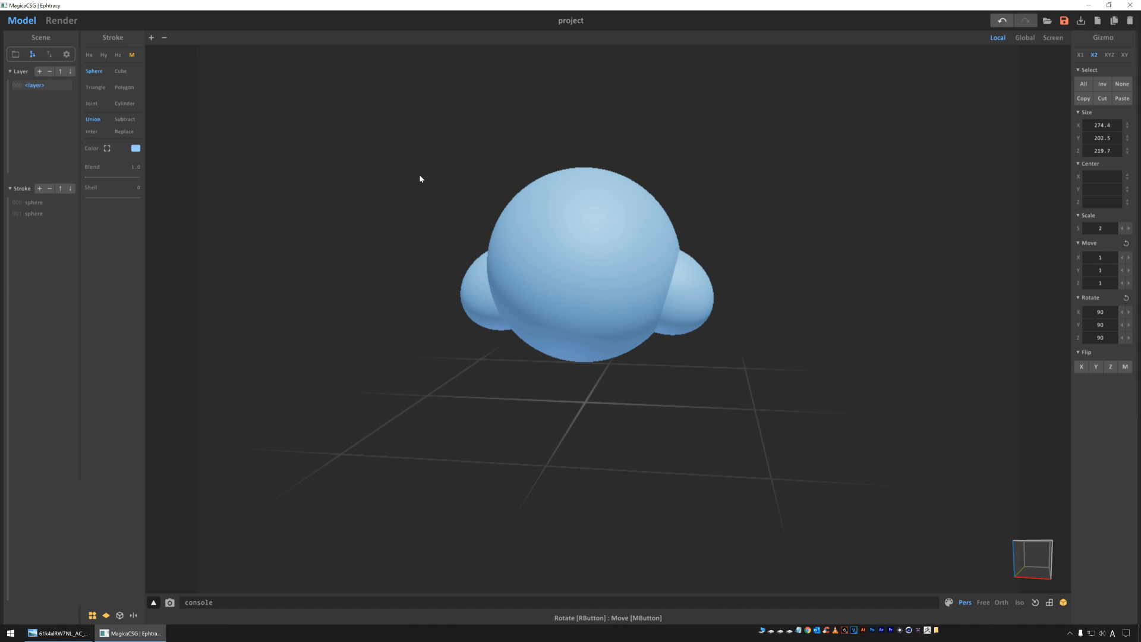
Select both the body and arm spheres and recolor them soft pink
click(690, 294)
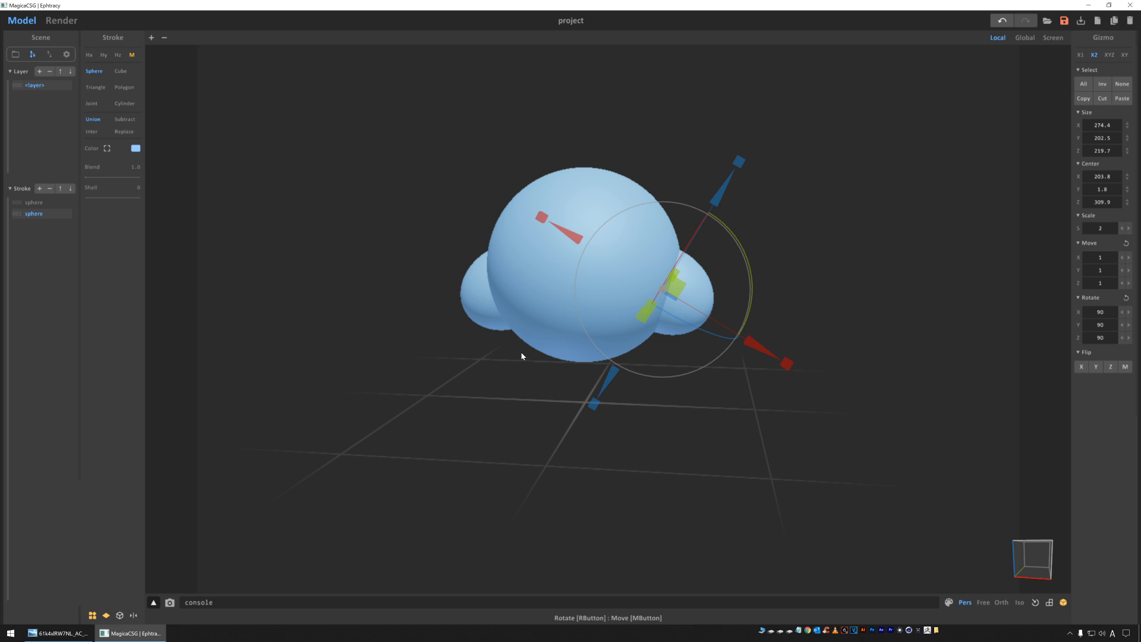
click(107, 149)
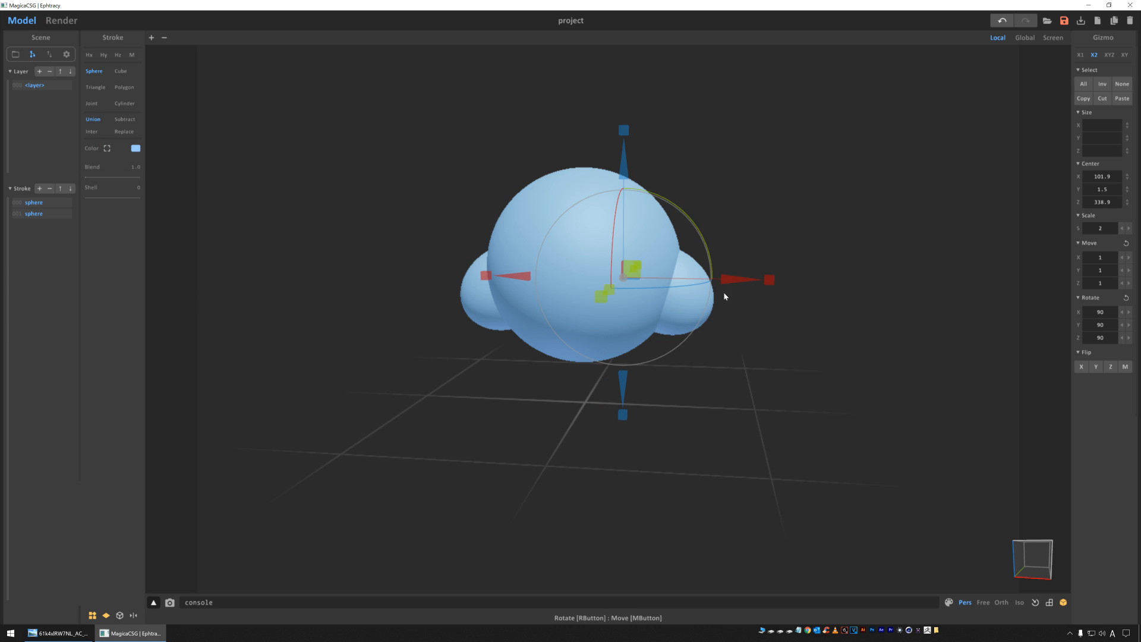
click(135, 148)
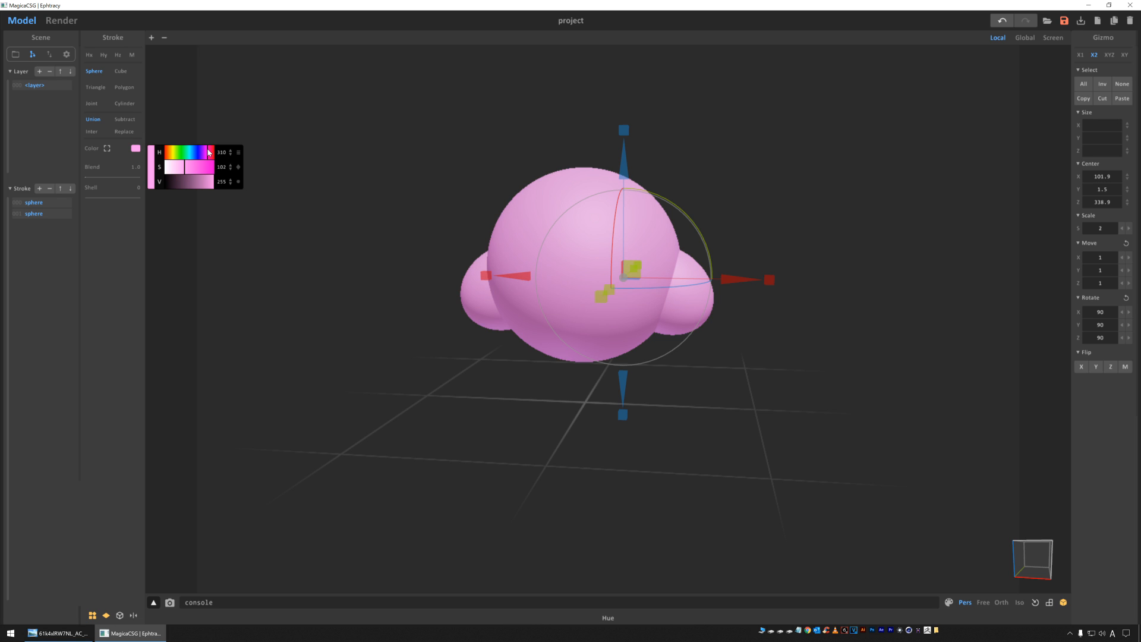
drag(203, 152, 162, 152)
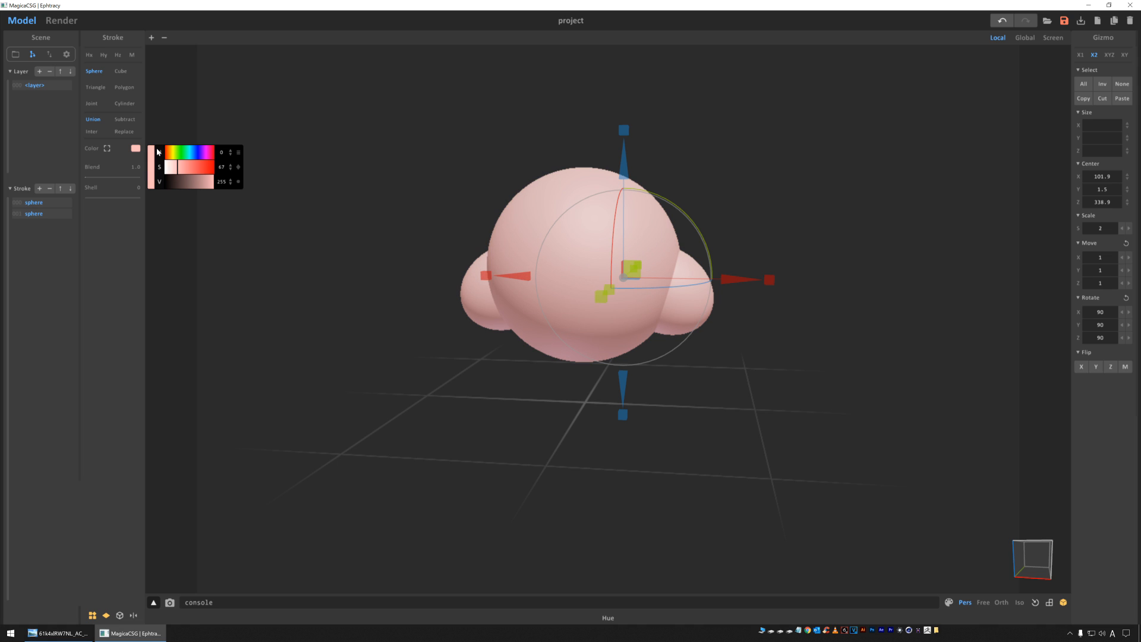
mouse_move(177, 170)
mouse_down()
mouse_move(205, 169)
mouse_move(184, 171)
mouse_up()
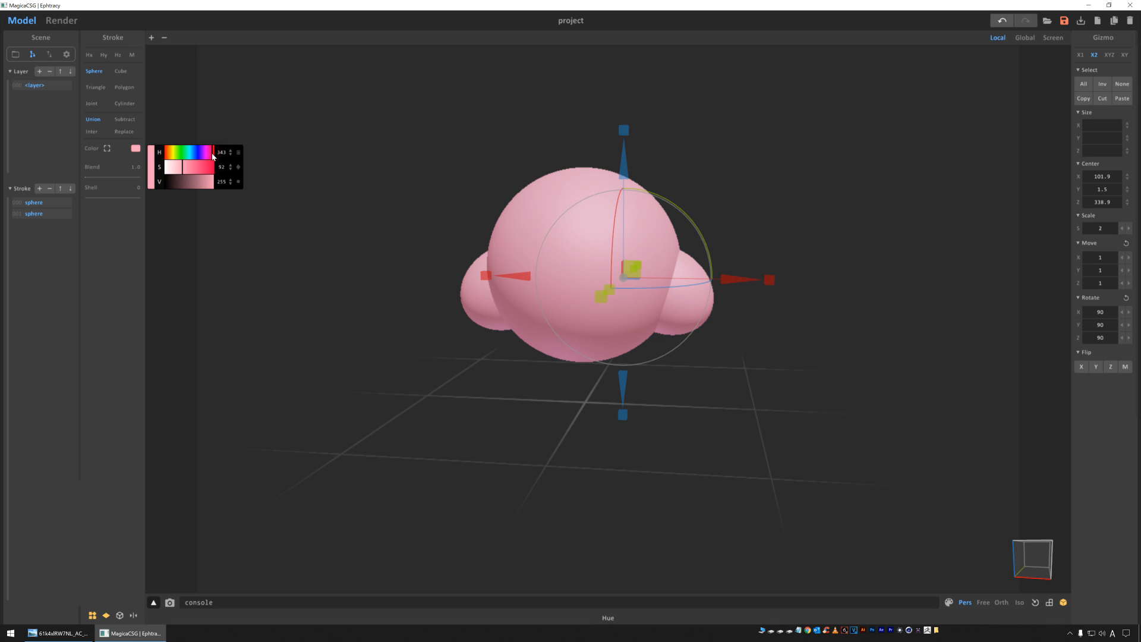
drag(209, 156, 215, 157)
mouse_move(183, 168)
mouse_down()
mouse_move(194, 169)
mouse_move(182, 169)
mouse_up()
mouse_move(396, 197)
right_down()
mouse_move(458, 191)
mouse_move(420, 184)
mouse_move(398, 162)
mouse_move(482, 166)
mouse_move(366, 162)
mouse_move(539, 173)
right_up()
click(417, 184)
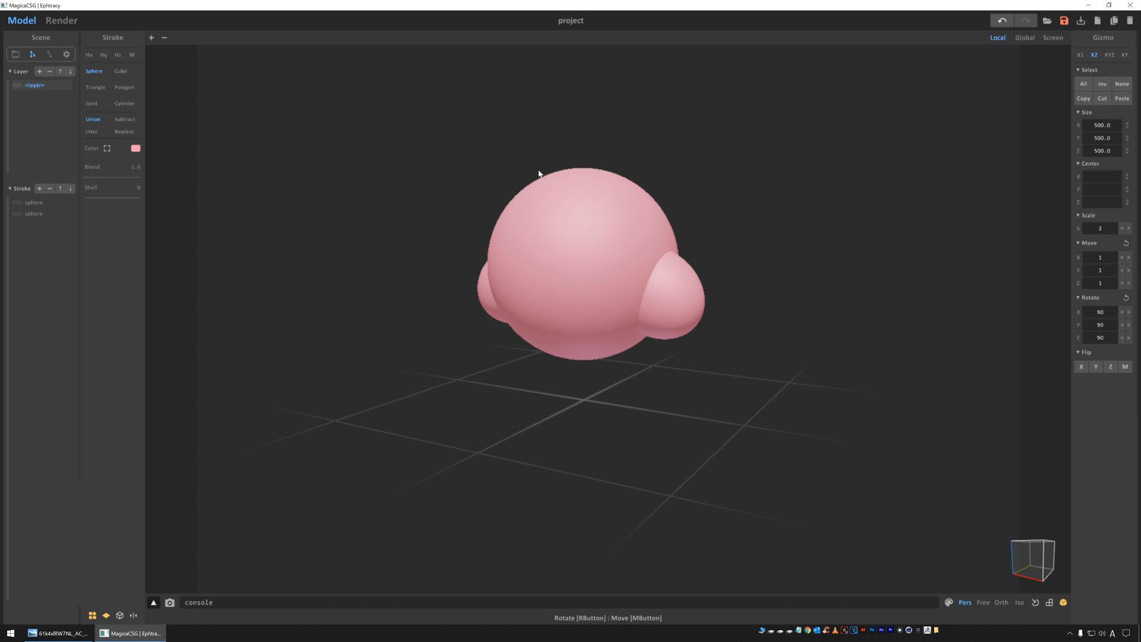
Duplicate the arm sphere for the feet and move the copy beneath the body to center 87.1, 10.8, 106.6
scroll(547, 170, up, 4)
right_drag(767, 167, 797, 167)
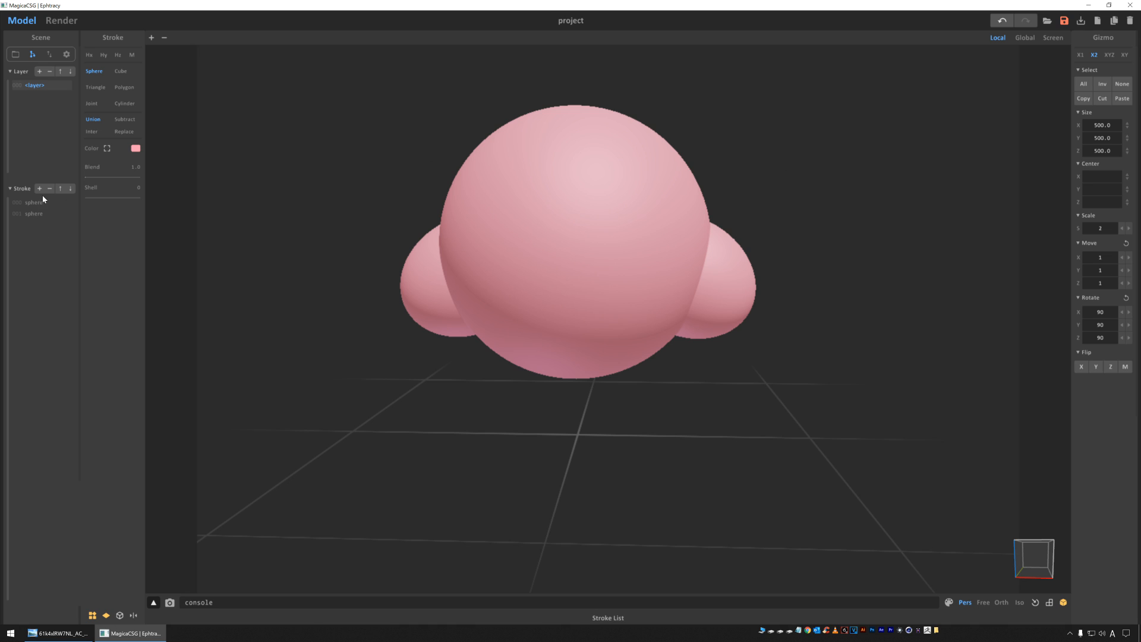
key(ctrl+z)
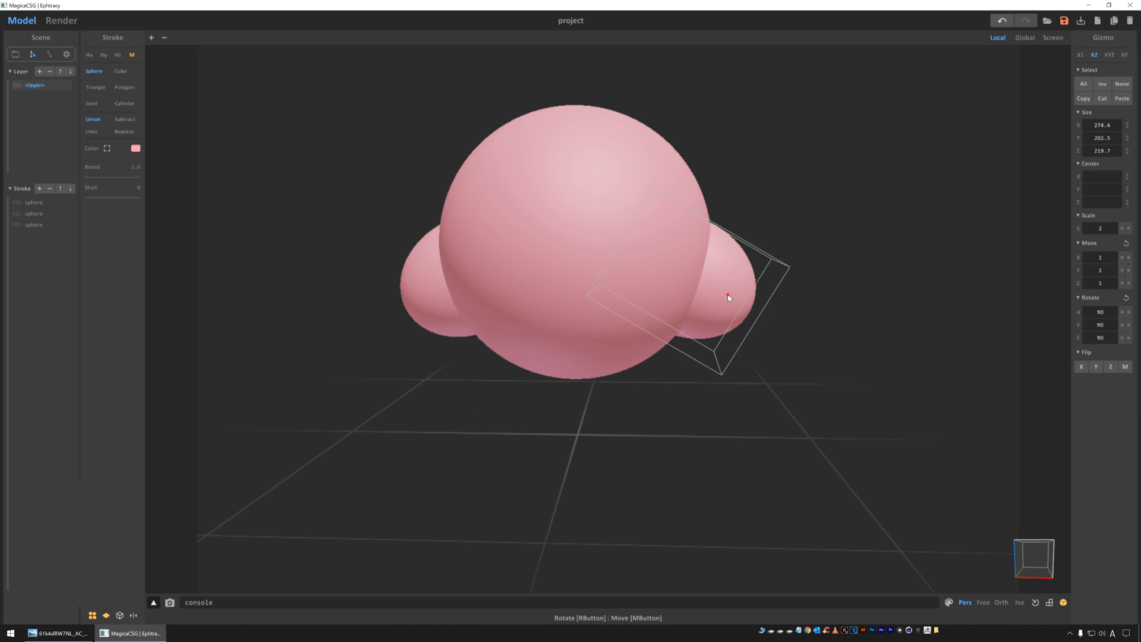
click(722, 297)
click(39, 189)
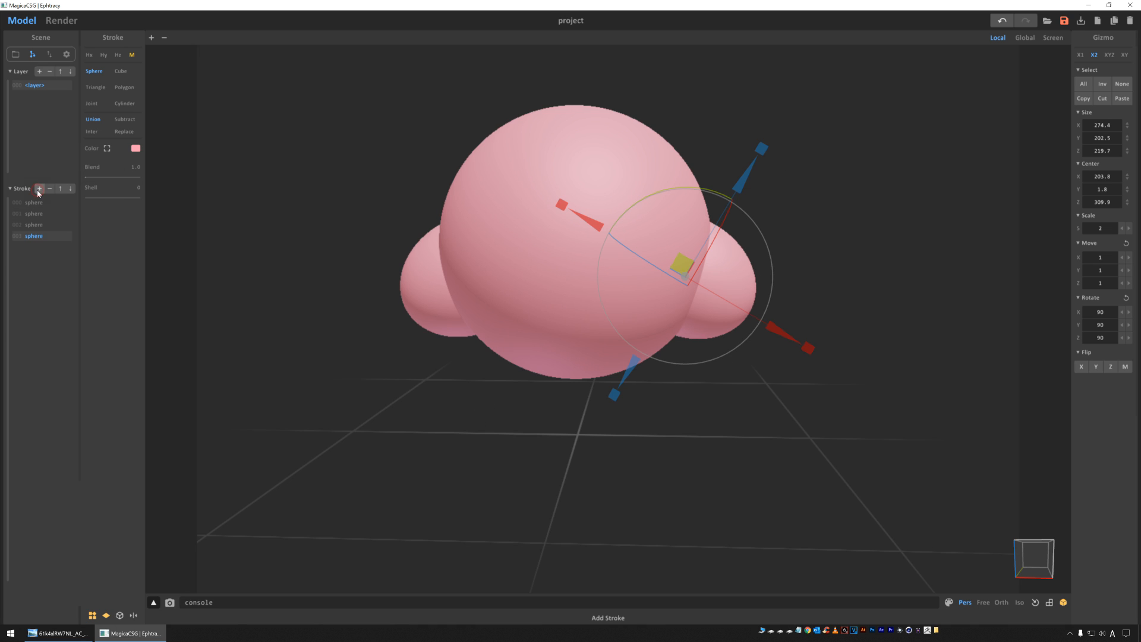
drag(747, 170, 701, 291)
right_drag(701, 291, 416, 402)
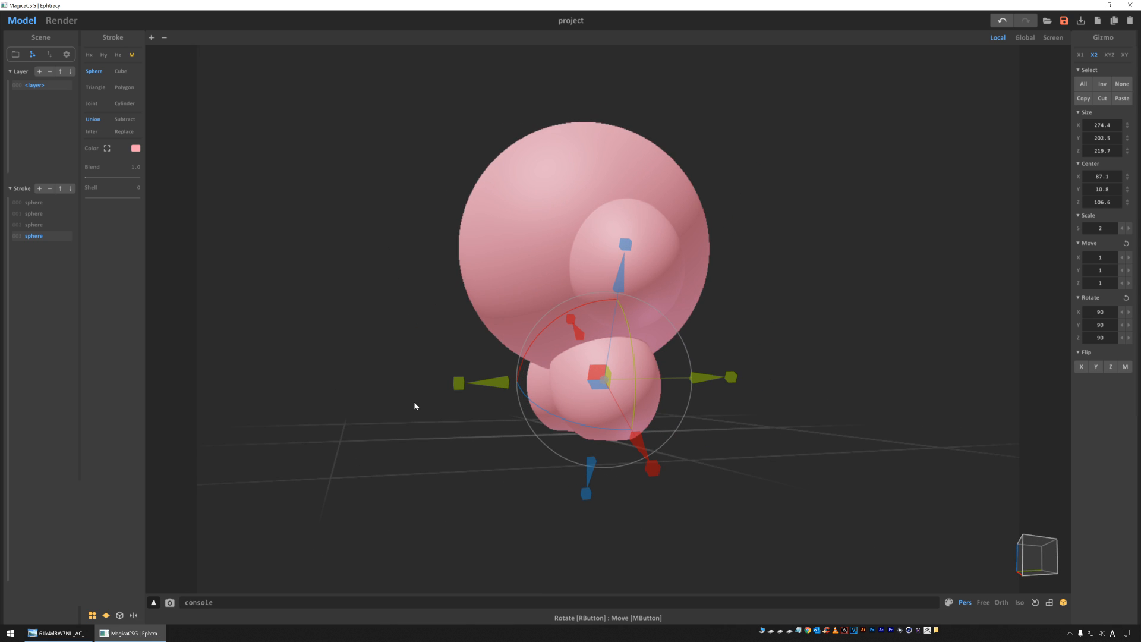
Rotate the foot sphere, resize it to about 159.2 on X and 286.1 on Y, and shift it to center 118.7, -70.5, 106.3
right_drag(403, 336, 726, 380)
drag(712, 384, 635, 476)
drag(732, 360, 749, 360)
right_drag(451, 328, 264, 353)
drag(741, 369, 665, 373)
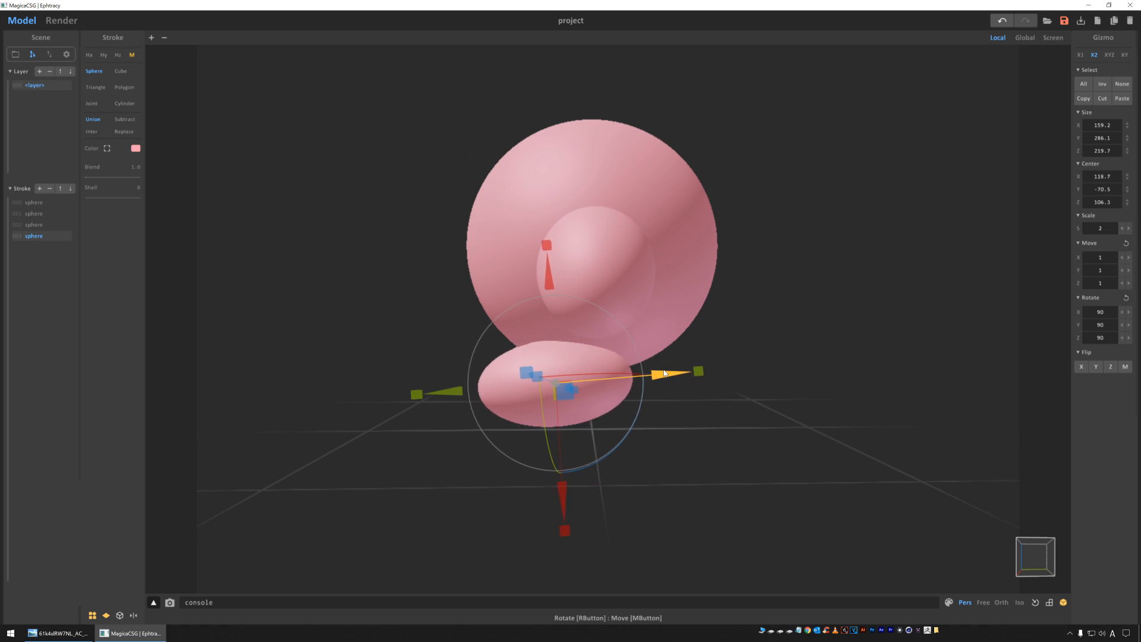
Tilt the foot sphere and move it outward to center 130.5, -75.3, 108.0
right_drag(551, 351, 402, 352)
drag(512, 333, 492, 340)
right_drag(343, 339, 410, 328)
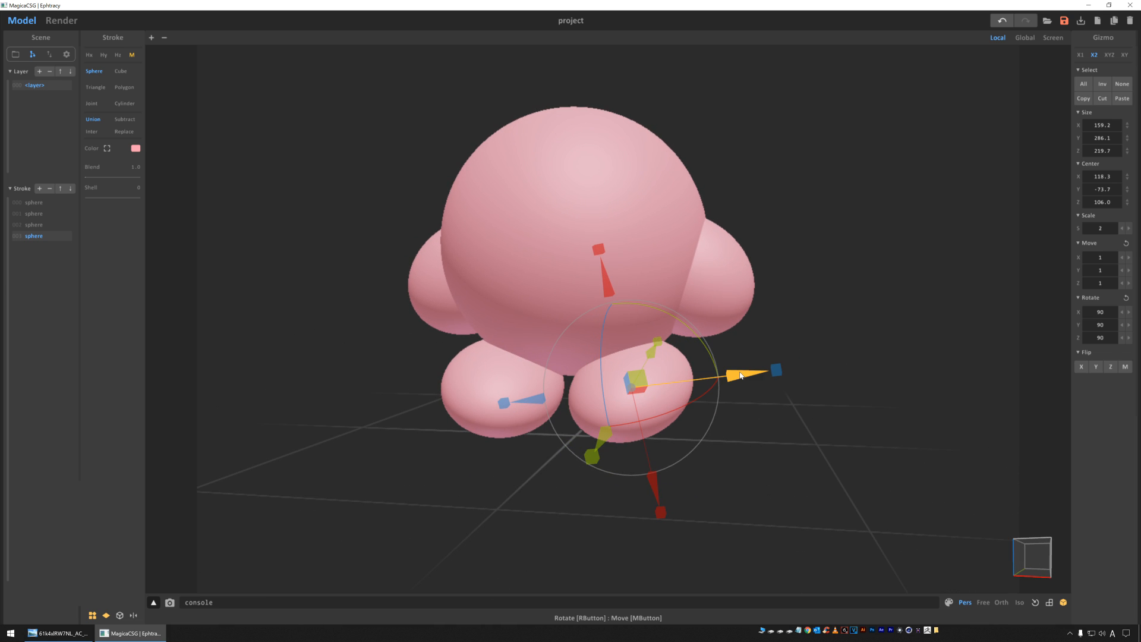
drag(737, 374, 748, 375)
right_drag(341, 369, 298, 384)
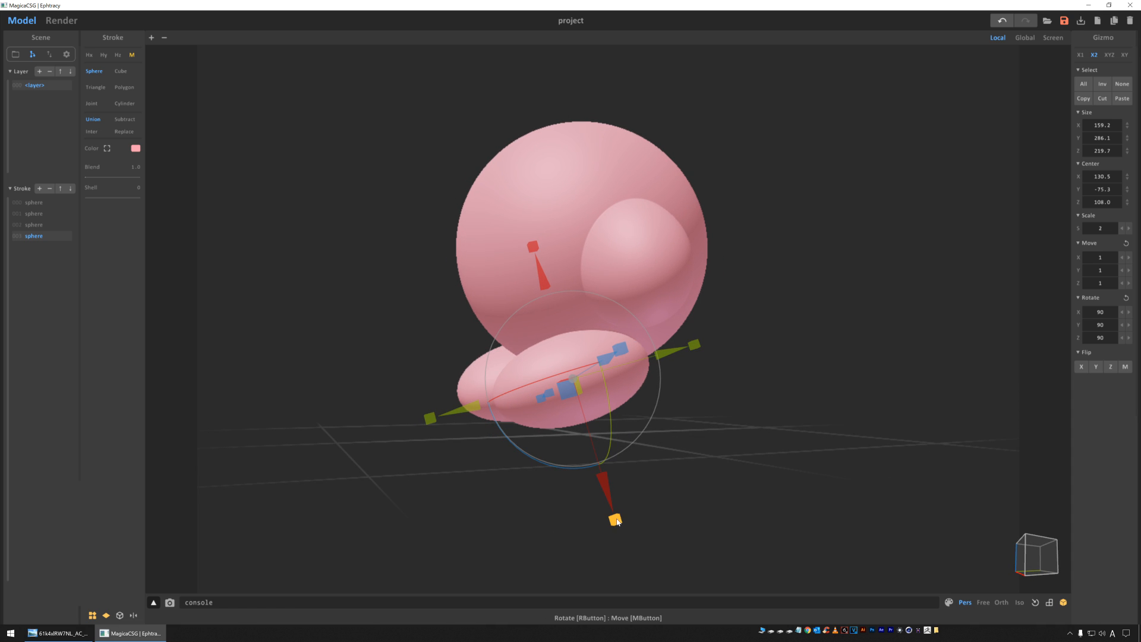
Flatten the foot sphere to about 139.8 on X and lengthen it to about 296.8 on Y
drag(614, 522, 611, 514)
right_drag(431, 386, 347, 323)
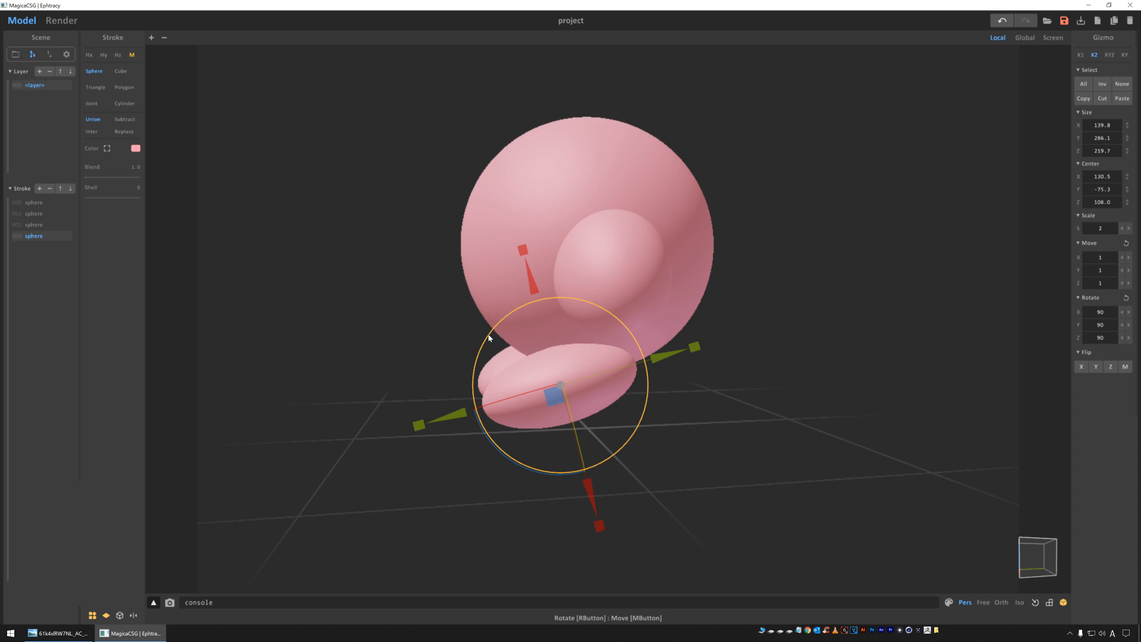
right_drag(483, 331, 419, 475)
drag(432, 448, 430, 450)
right_drag(430, 450, 432, 293)
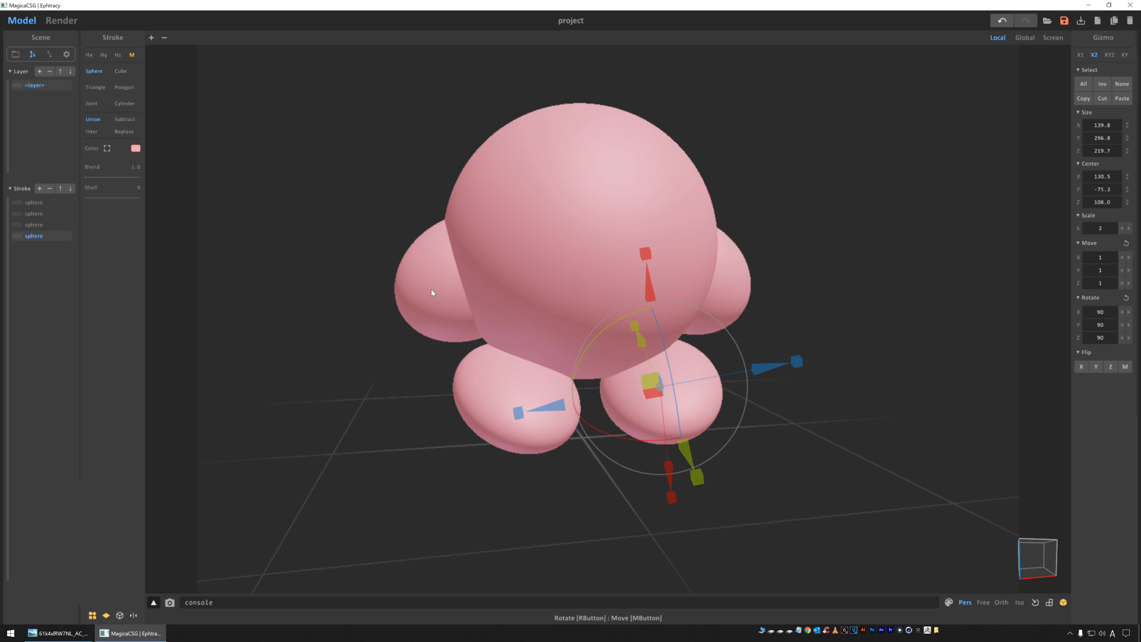
Recolor the foot spheres from pink to bright red
click(135, 150)
drag(196, 169, 219, 170)
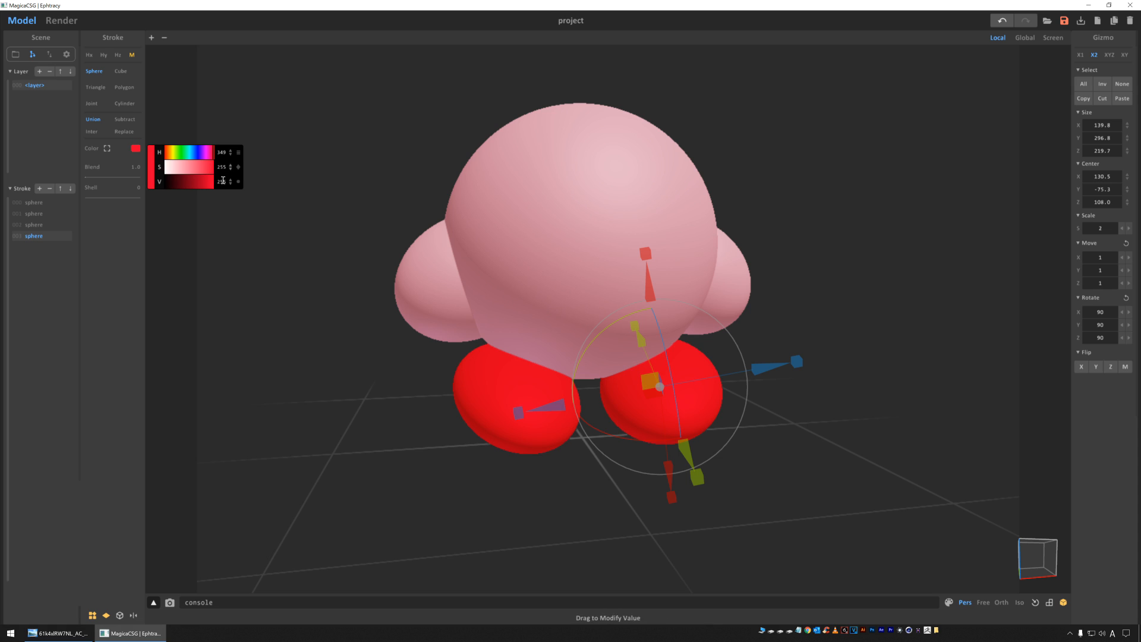
drag(211, 172, 213, 172)
mouse_move(210, 172)
mouse_down()
mouse_move(196, 172)
mouse_move(228, 171)
mouse_up()
mouse_move(214, 171)
mouse_down()
mouse_move(224, 171)
mouse_move(206, 188)
mouse_up()
click(212, 173)
drag(208, 172, 213, 172)
click(309, 190)
Duplicate the foot sphere and move the copy up to the face at center 83.4, -146.8, 327.1
mouse_move(411, 135)
right_down()
mouse_move(309, 141)
mouse_move(344, 158)
mouse_move(418, 155)
right_up()
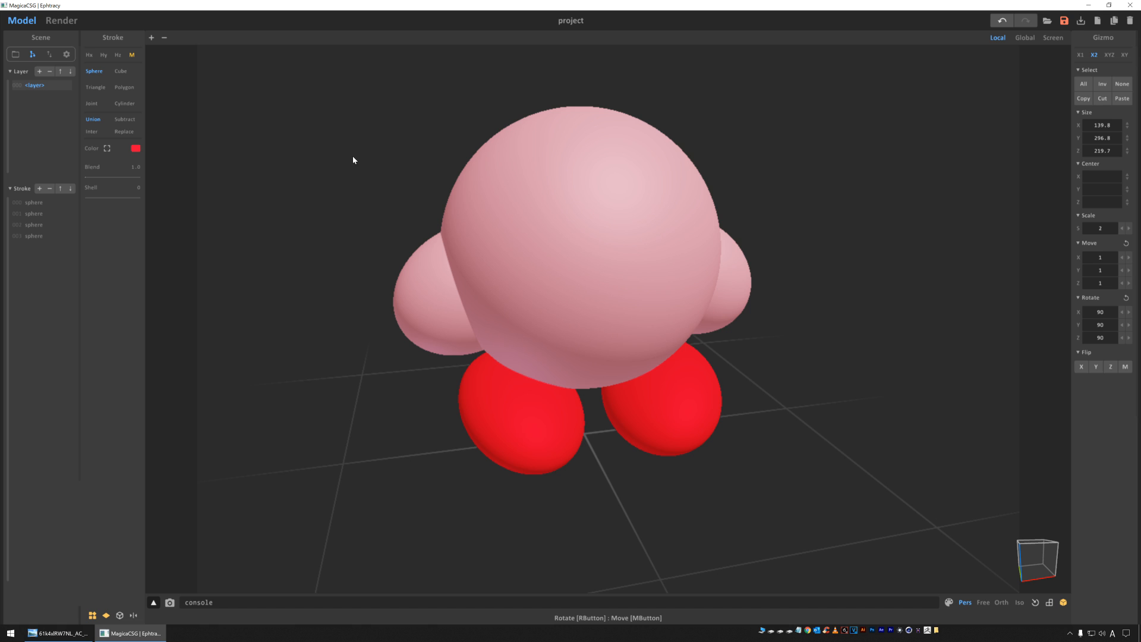
right_drag(336, 158, 399, 128)
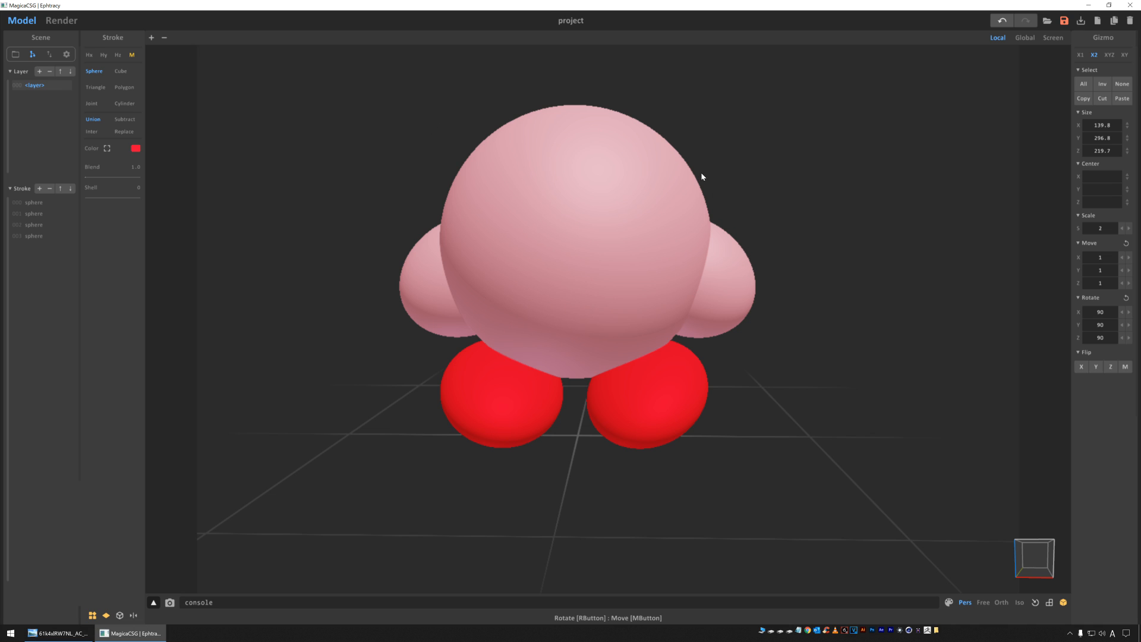
right_drag(798, 170, 312, 224)
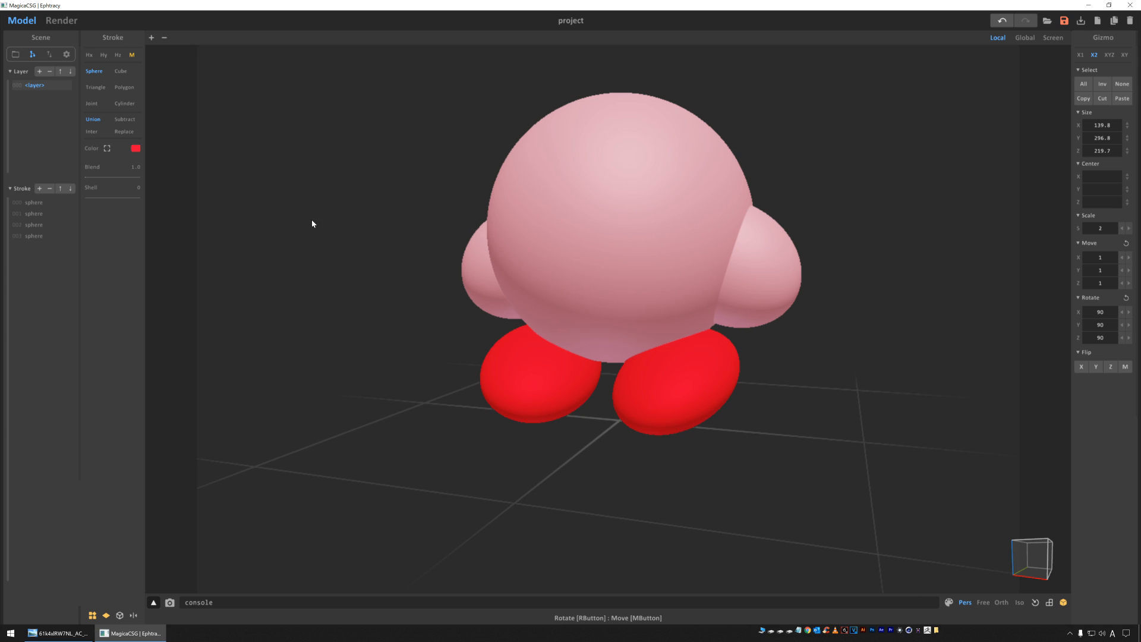
click(40, 189)
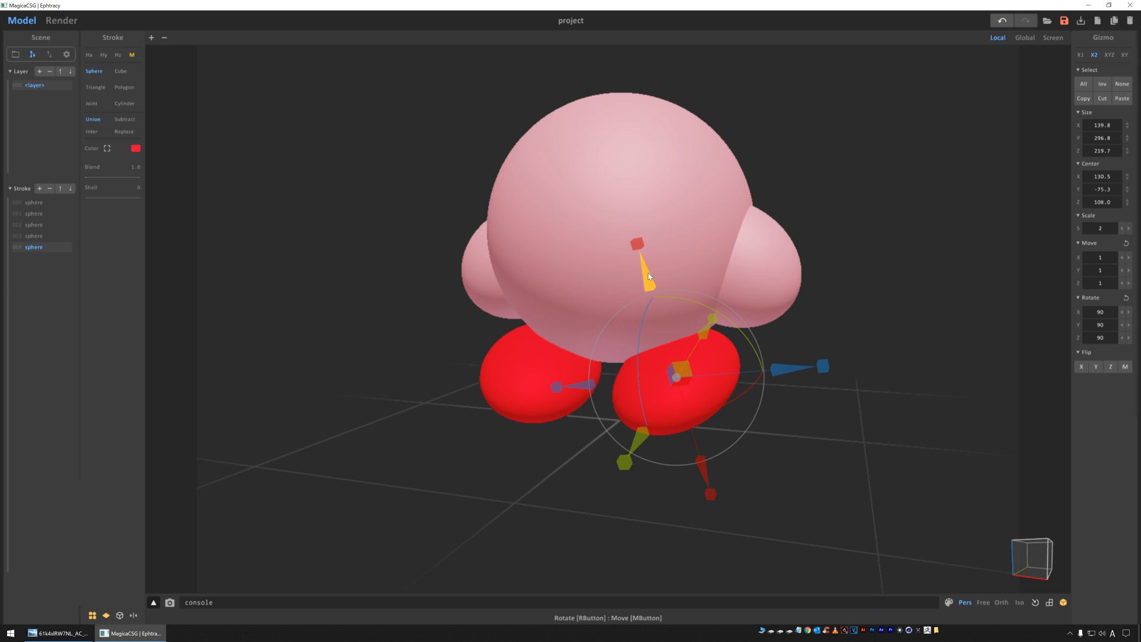
mouse_move(641, 279)
mouse_down()
mouse_move(579, 114)
mouse_move(590, 137)
mouse_up()
Shrink the cheek sphere to about 45.9 on X, 196.6 on Y and 101.2 on Z
mouse_move(327, 191)
right_down()
mouse_move(373, 182)
mouse_move(316, 178)
right_up()
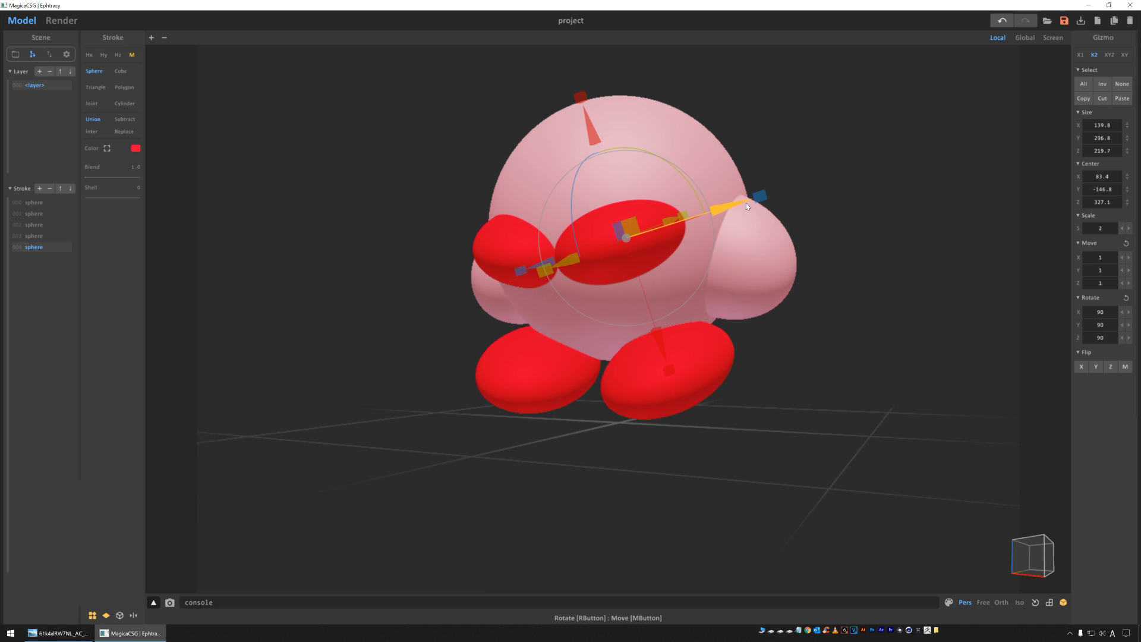
drag(758, 196, 712, 213)
right_drag(387, 201, 418, 216)
drag(690, 376, 679, 358)
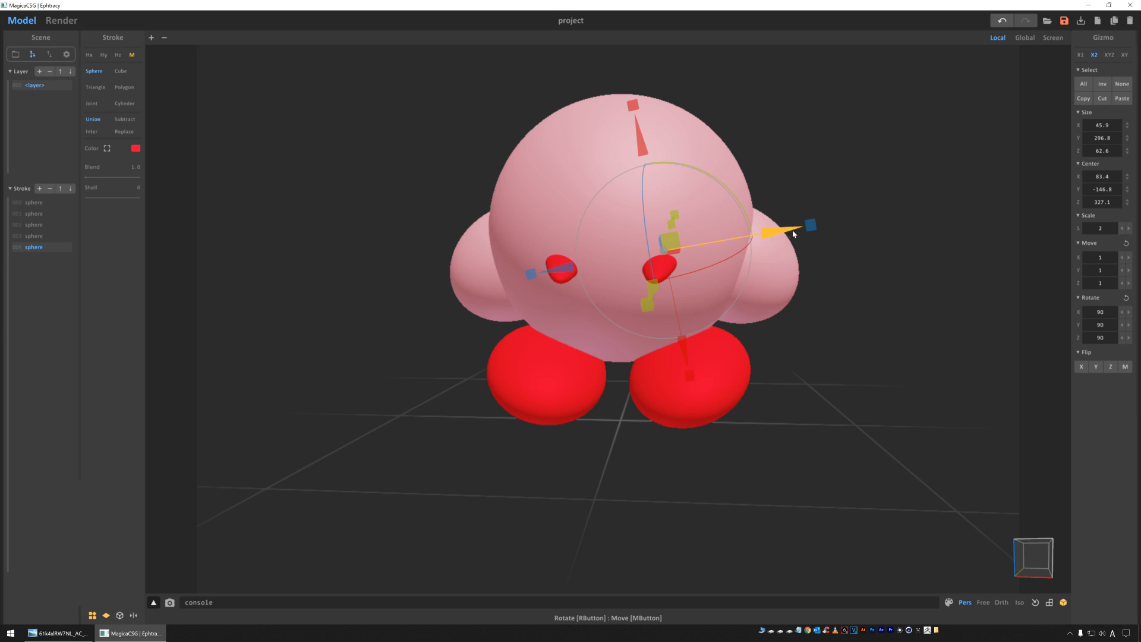
drag(810, 224, 827, 227)
right_drag(826, 227, 673, 234)
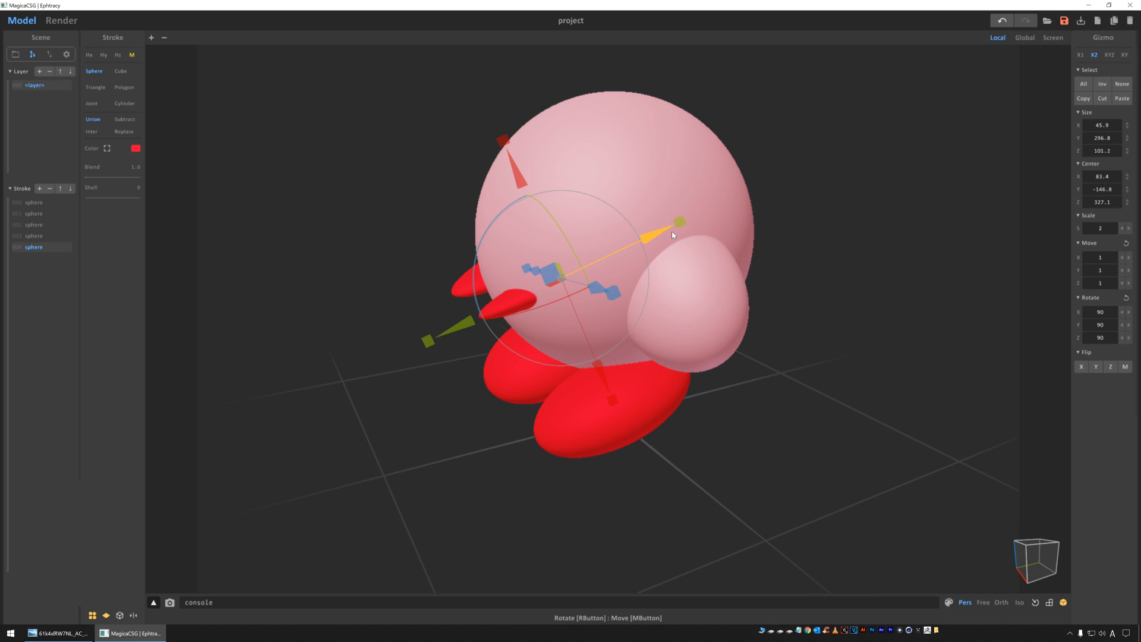
drag(681, 224, 658, 231)
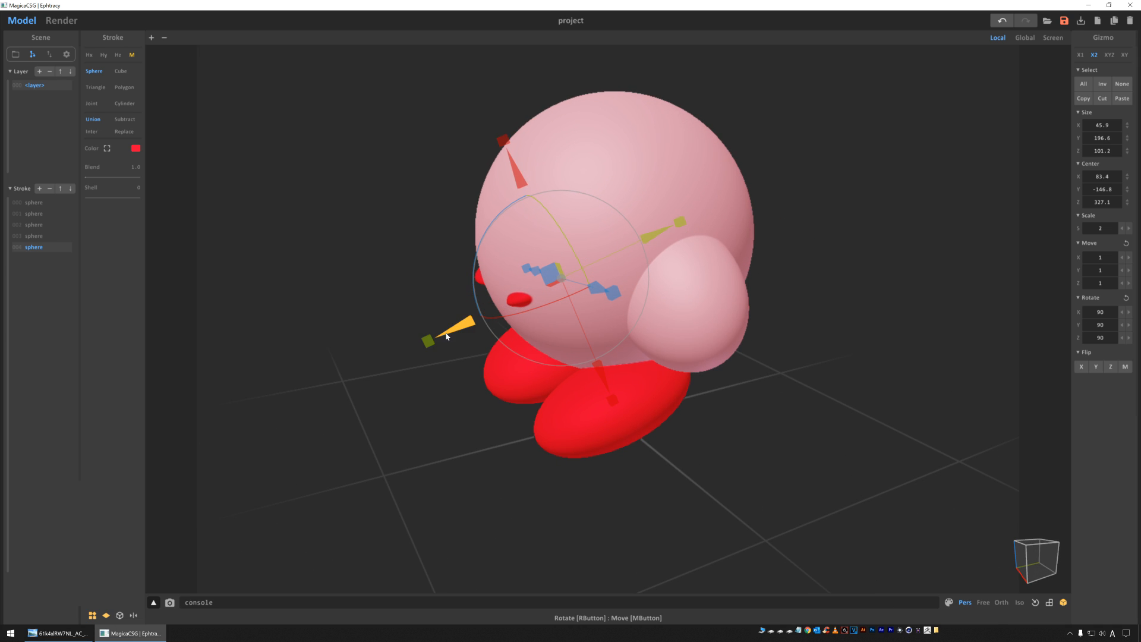
Flatten the cheek sphere to about 42.8 on Y, angle it along the face, and move it to center 78.1, -210.4, 305.2
mouse_move(457, 332)
mouse_down()
mouse_move(234, 394)
mouse_move(332, 371)
mouse_up()
drag(569, 276, 516, 291)
right_drag(515, 292, 569, 262)
drag(619, 258, 628, 258)
mouse_move(339, 288)
right_down()
mouse_move(368, 243)
mouse_move(336, 266)
right_up()
drag(453, 320, 530, 285)
right_drag(390, 201, 440, 216)
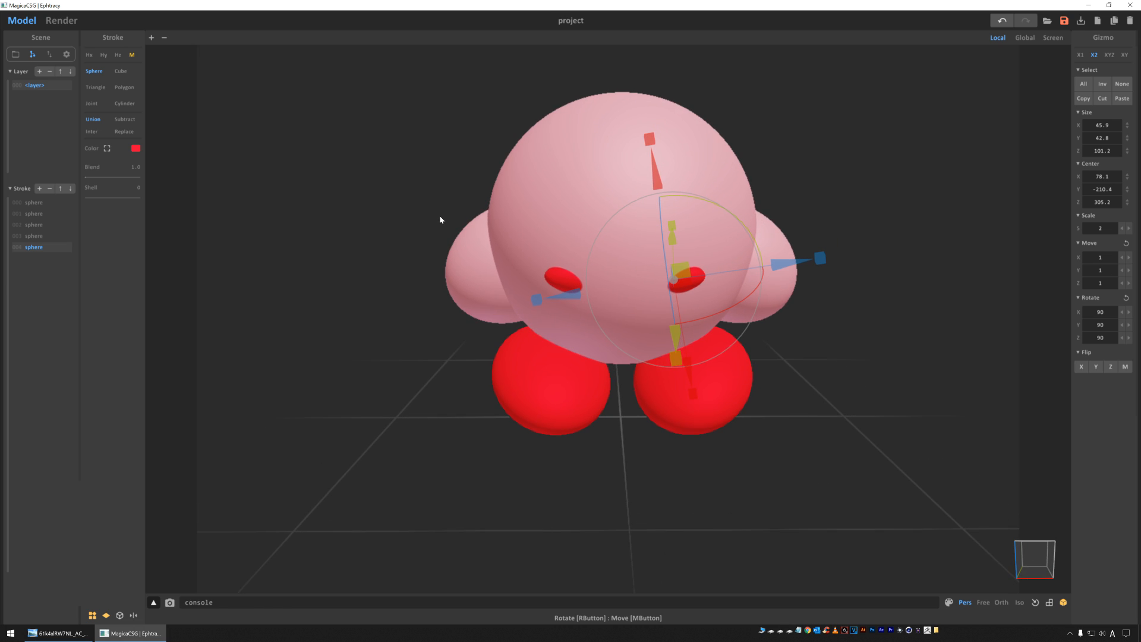
Enlarge the cheek sphere to about 46.9 on X and 123.5 on Z
drag(820, 258, 830, 257)
drag(650, 141, 650, 140)
right_drag(650, 140, 368, 215)
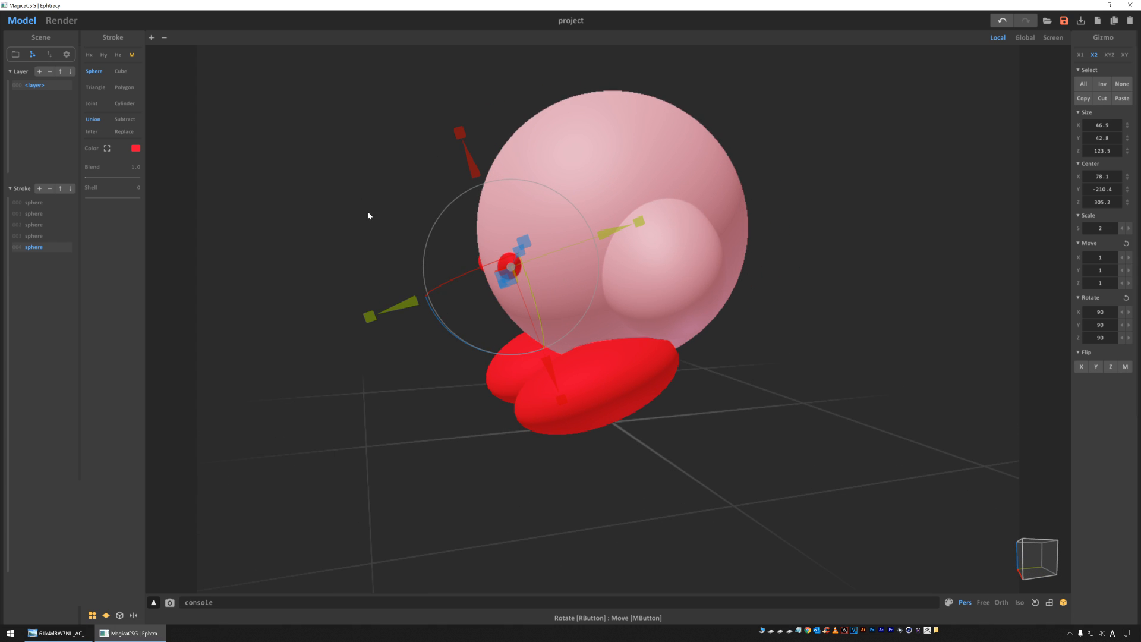
click(397, 268)
Try the Subtract, Union, Intersect and Replace operations on the cheek sphere to compare their effect on the body
scroll(541, 258, up, 5)
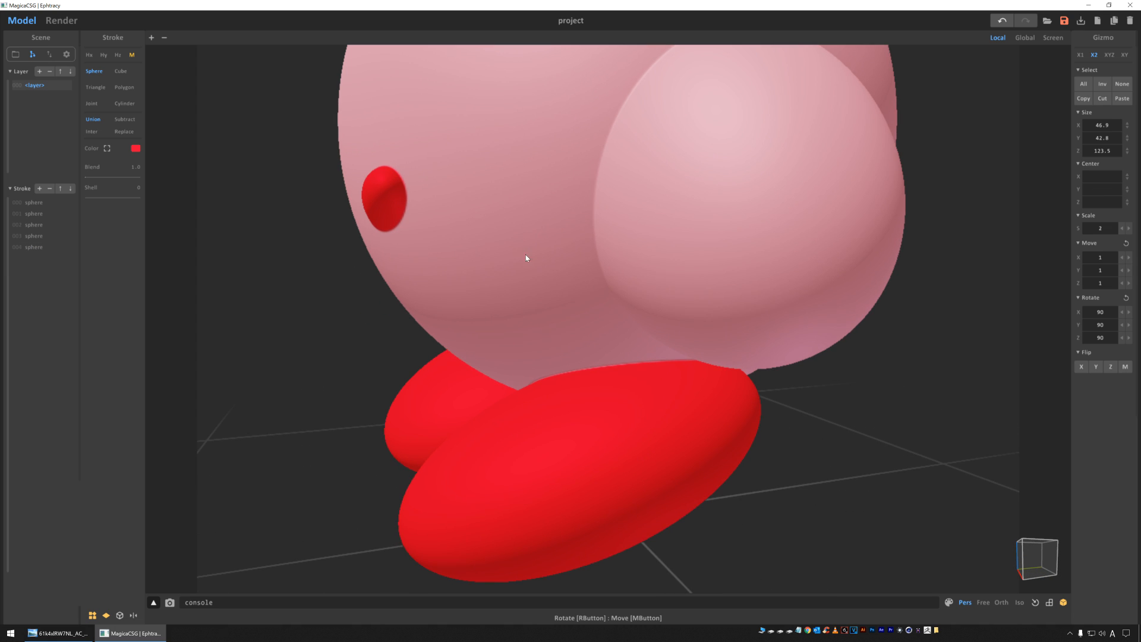
right_drag(343, 302, 352, 262)
click(661, 238)
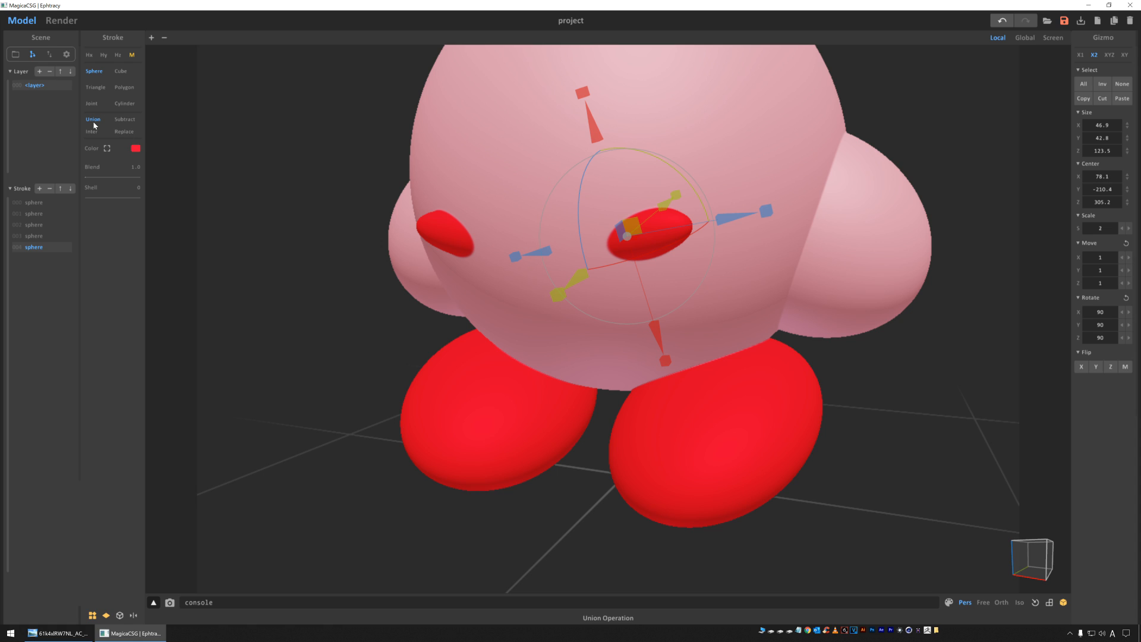
click(128, 123)
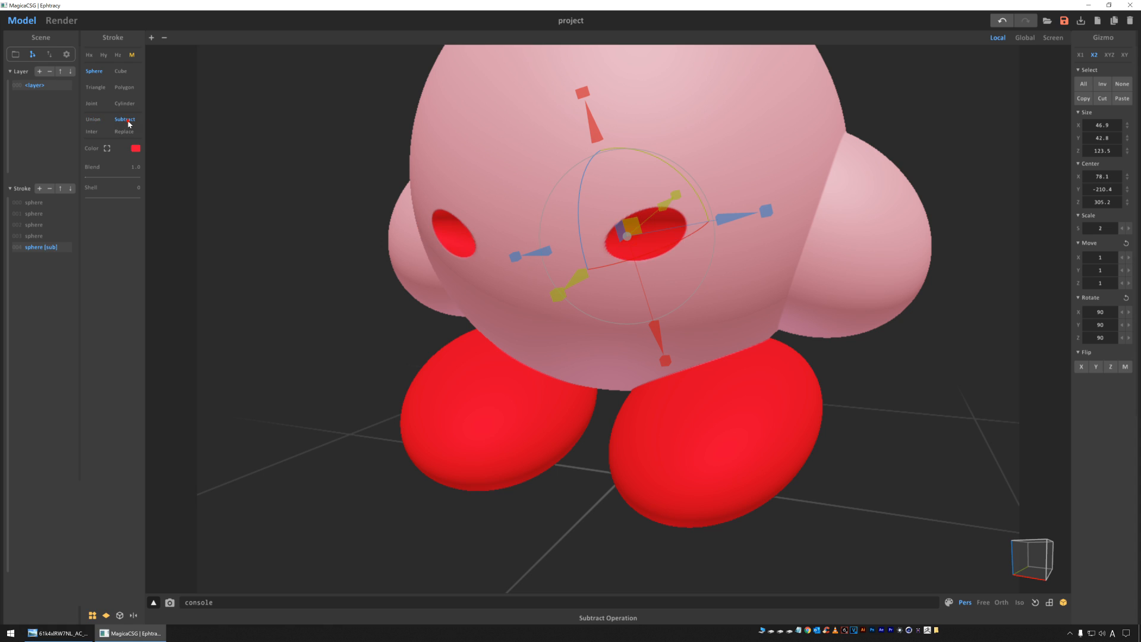
mouse_move(372, 301)
right_down()
mouse_move(293, 333)
mouse_move(301, 191)
mouse_move(352, 189)
mouse_move(293, 192)
right_up()
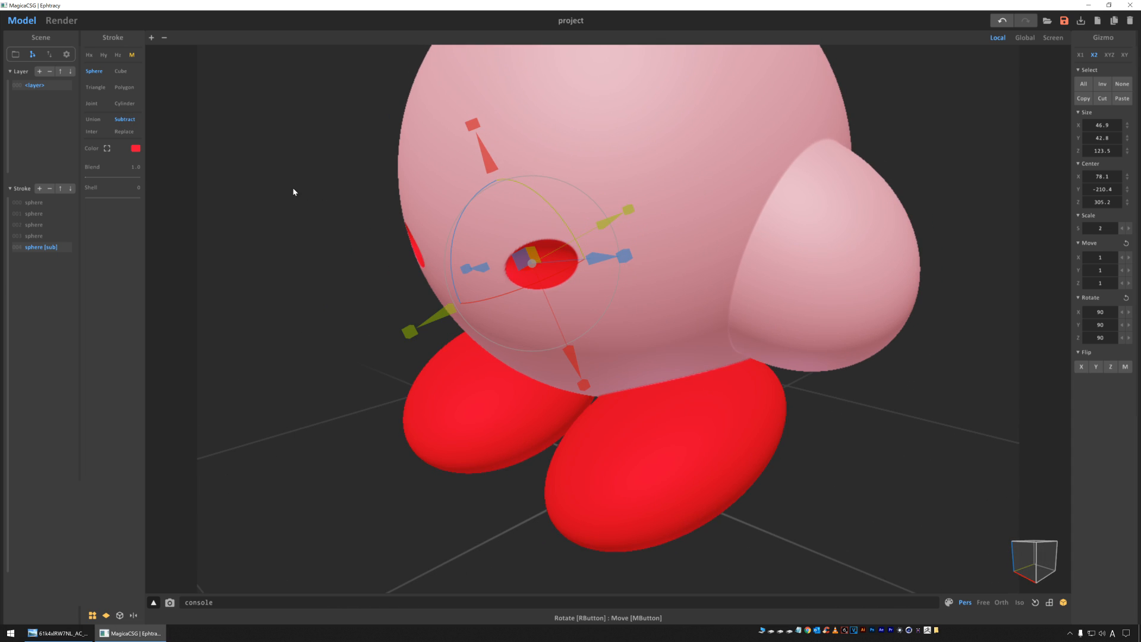
click(93, 120)
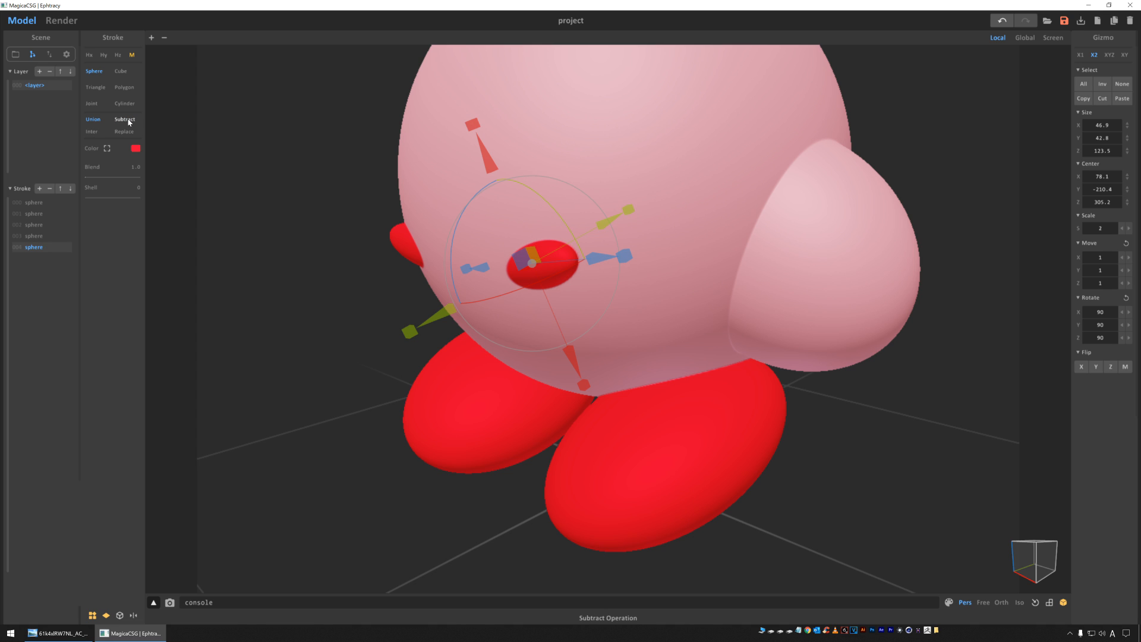
click(133, 120)
mouse_move(321, 295)
right_down()
mouse_move(426, 275)
mouse_move(480, 291)
mouse_move(330, 286)
right_up()
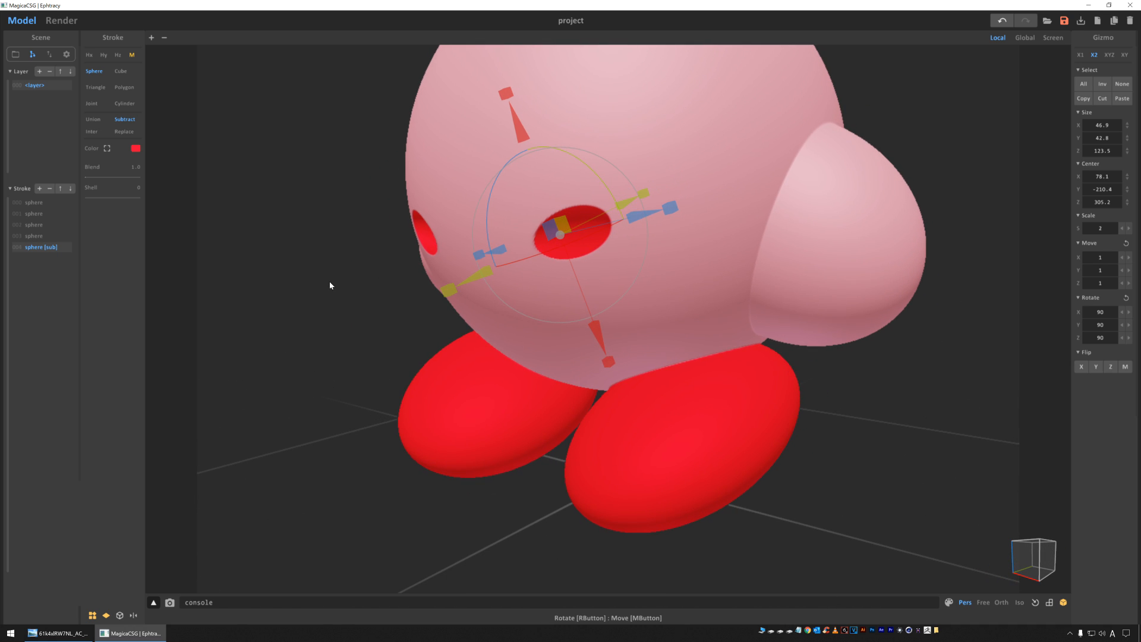
click(93, 132)
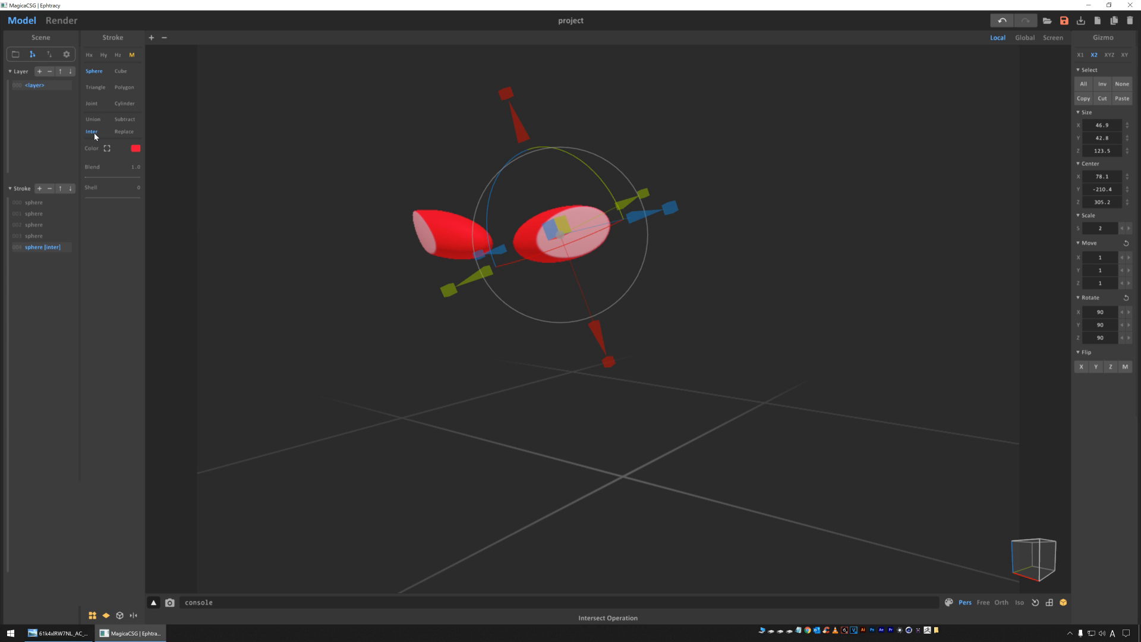
click(124, 132)
mouse_move(288, 199)
right_down()
mouse_move(438, 207)
mouse_move(272, 205)
right_up()
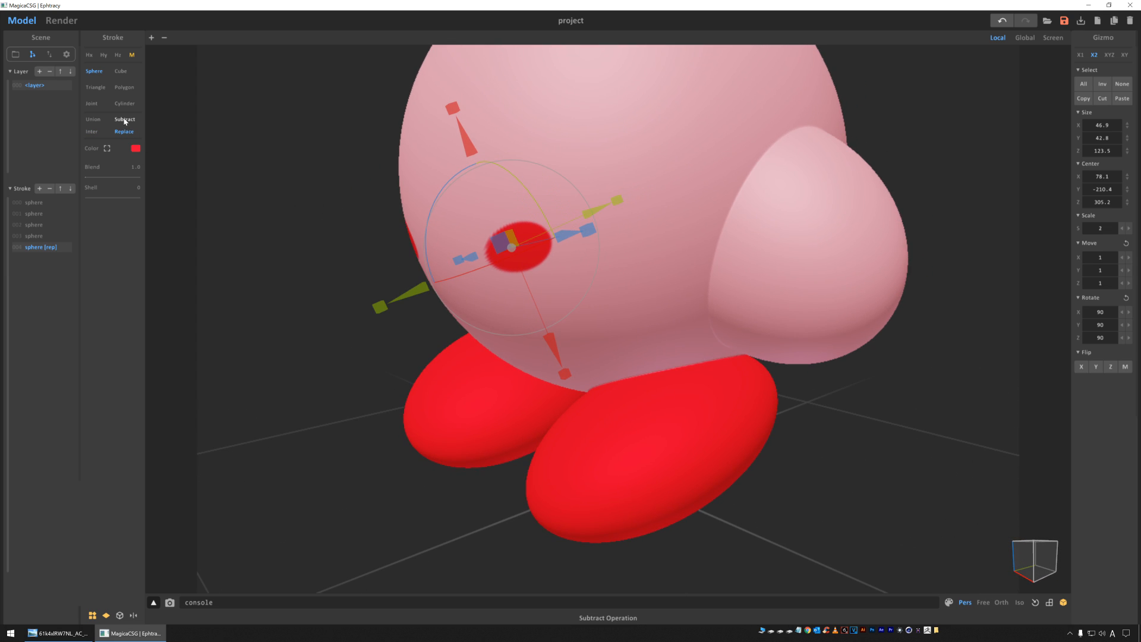
click(125, 120)
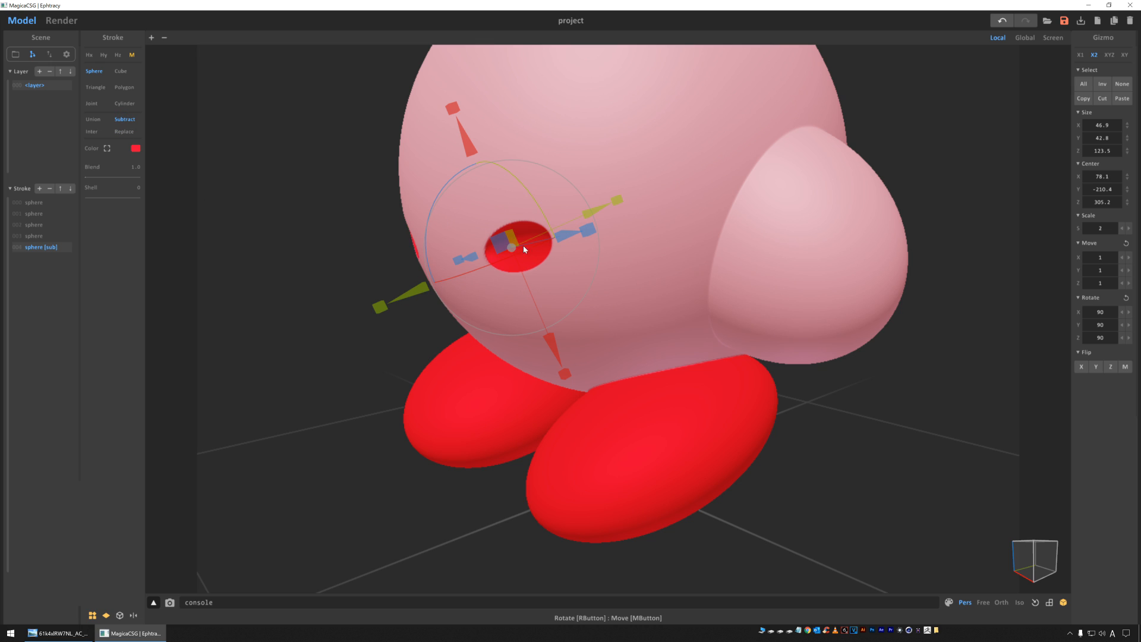
Set the cheek sphere's operation to Replace and soften its color to a lighter pinkish red
click(125, 132)
mouse_move(267, 196)
right_down()
mouse_move(448, 204)
mouse_move(321, 206)
mouse_move(369, 190)
mouse_move(355, 193)
right_up()
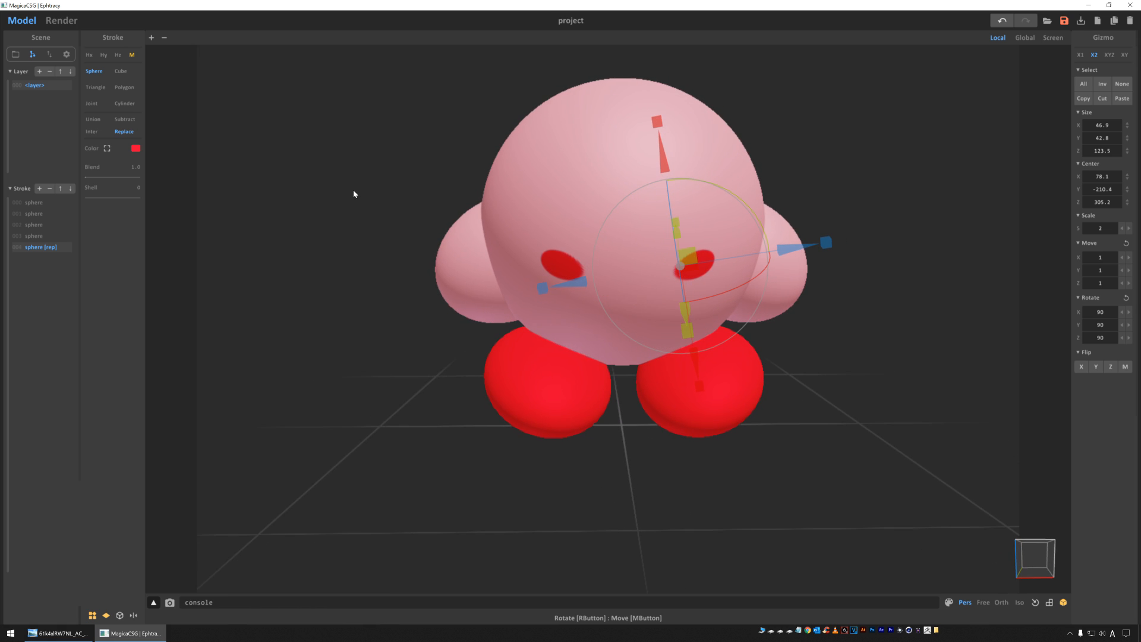
click(136, 148)
click(199, 168)
drag(199, 171, 196, 171)
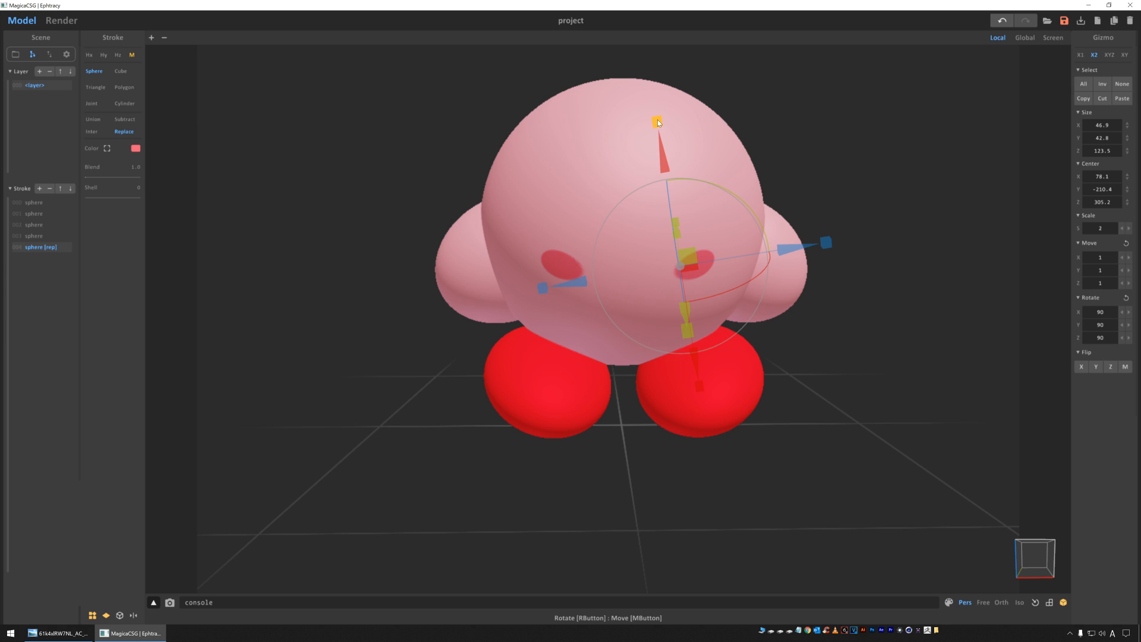
Enlarge the cheek sphere to about 58.2 on X and 152.6 on Z, and rotate it level on the face
drag(657, 123, 656, 117)
right_drag(362, 190, 285, 192)
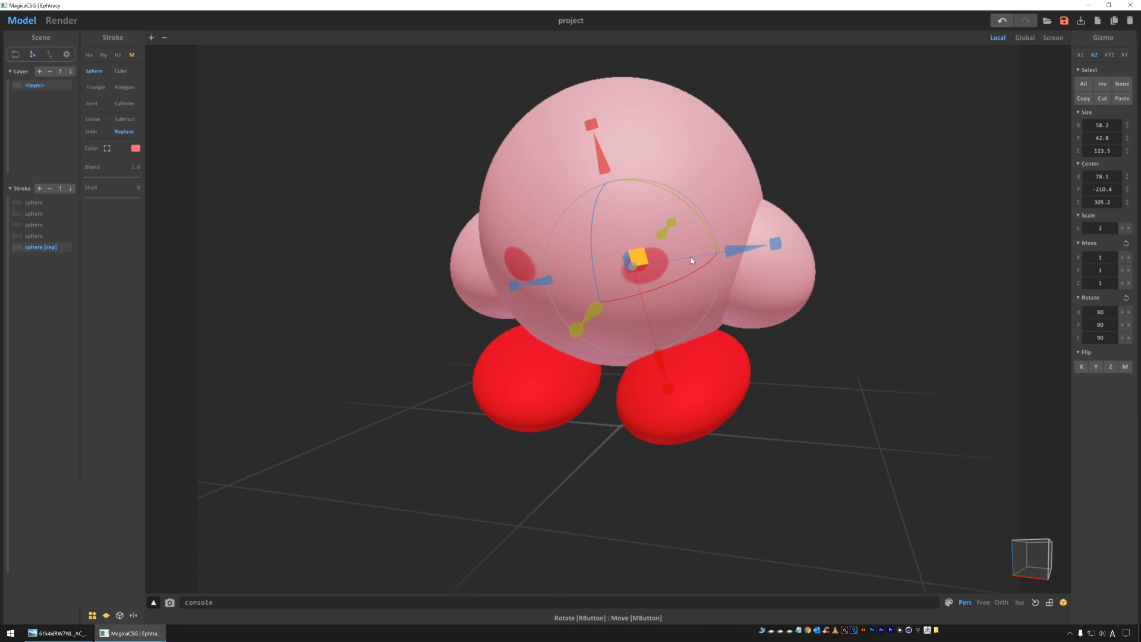
mouse_move(728, 239)
mouse_down()
mouse_move(722, 278)
mouse_move(728, 260)
mouse_up()
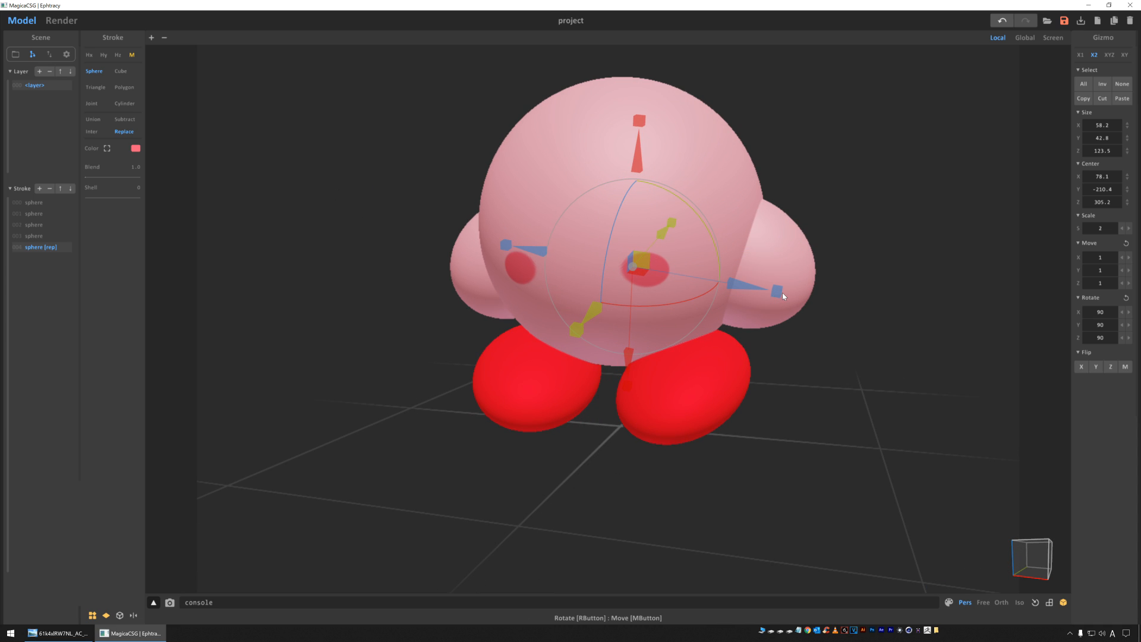
click(797, 298)
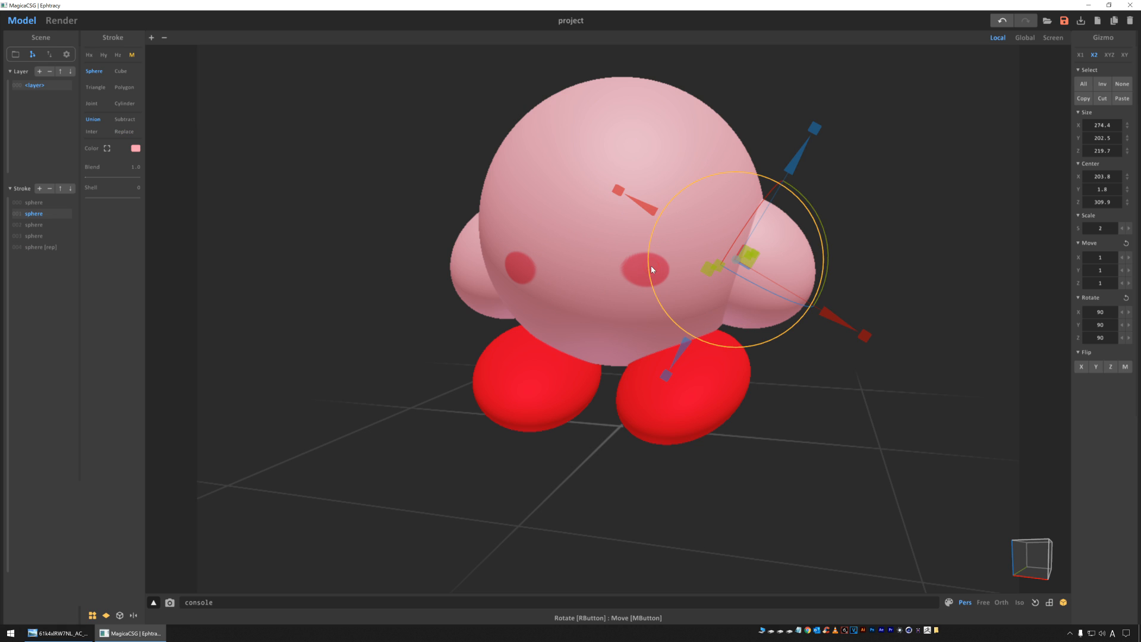
click(643, 265)
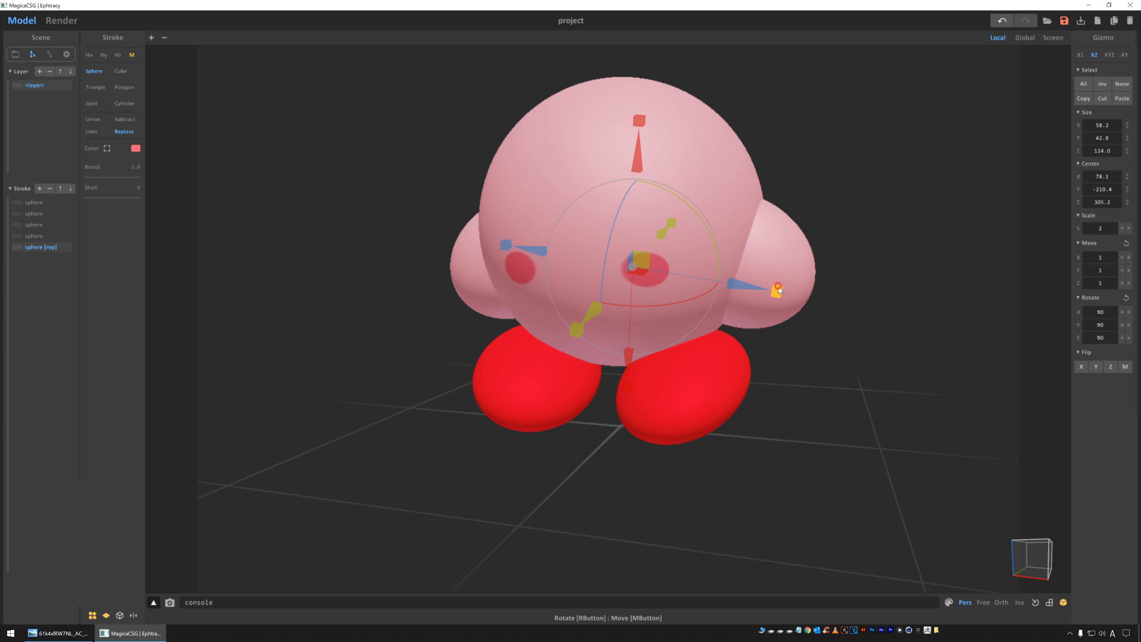
click(344, 212)
mouse_move(362, 249)
right_down()
mouse_move(416, 247)
mouse_move(394, 250)
right_up()
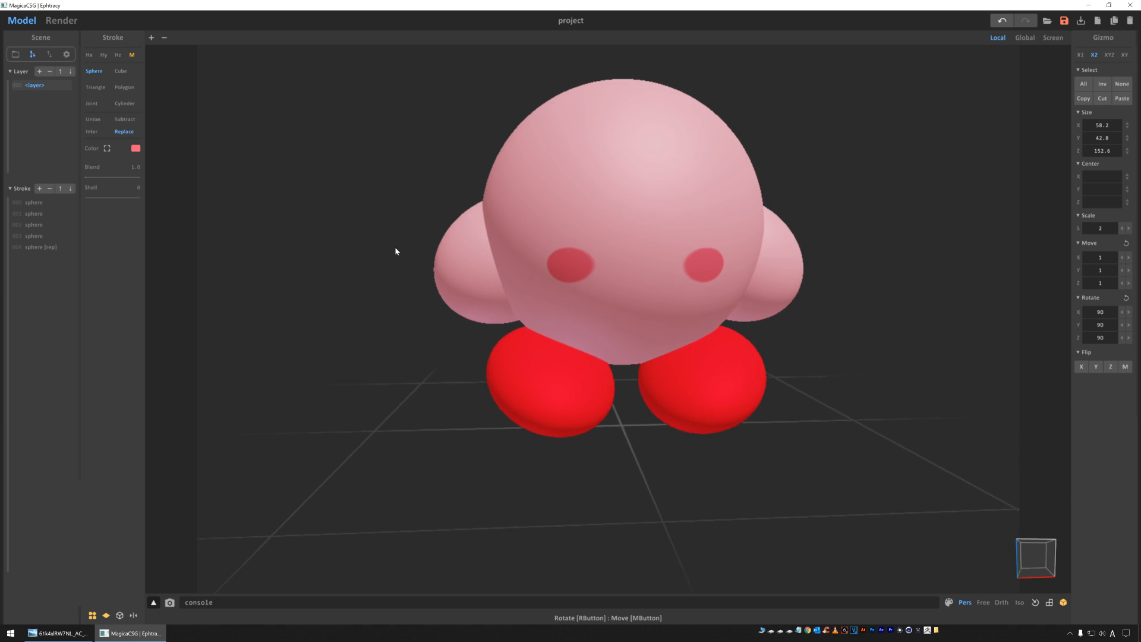
Raise the cheek sphere slightly on the face to center 81.1, -218.2, 327.1
click(557, 265)
drag(713, 158, 718, 143)
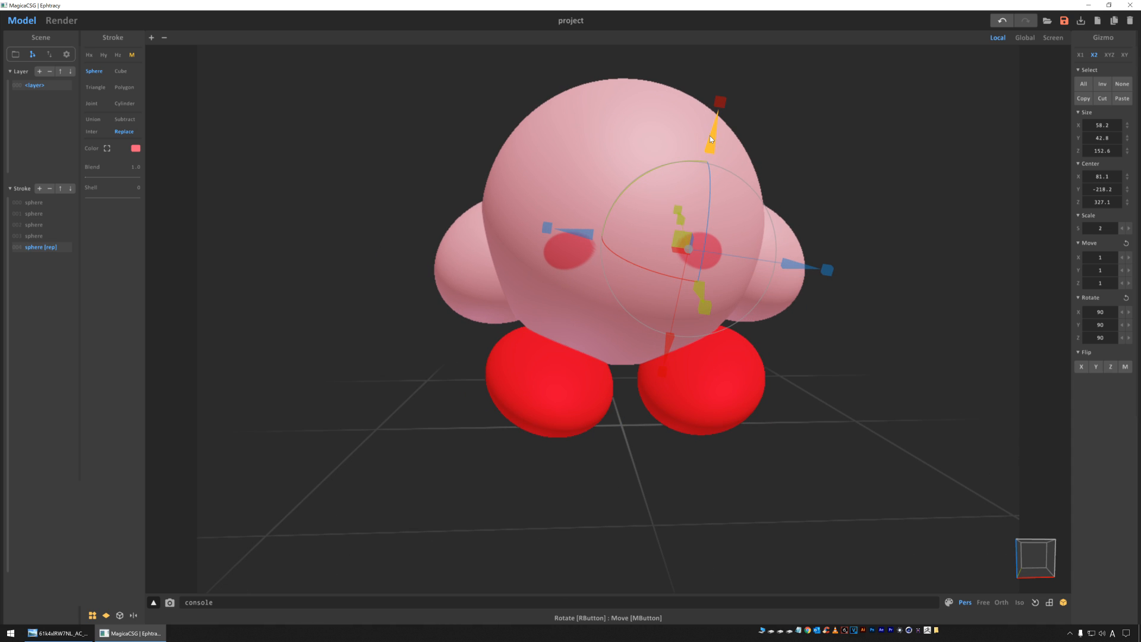
mouse_move(387, 214)
right_down()
mouse_move(345, 195)
mouse_move(401, 198)
right_up()
click(346, 195)
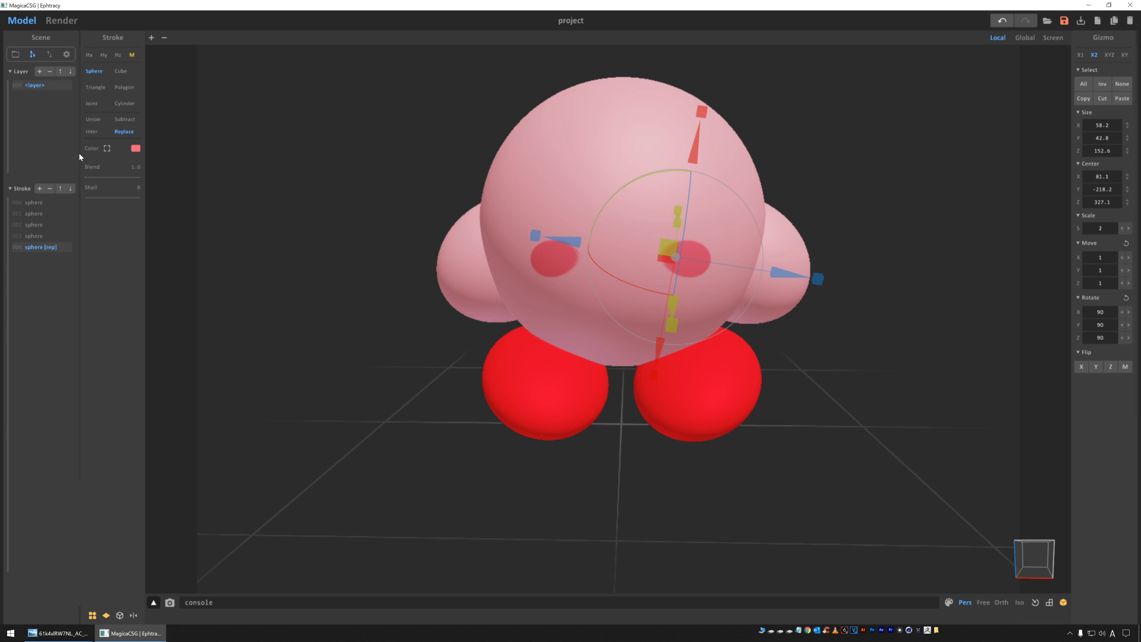
Add a Union sphere of the cheek's size for the eyes, upright above the cheeks at center 38.8, -248.2, 424.8
click(39, 189)
mouse_move(701, 152)
mouse_down()
mouse_move(665, 93)
mouse_move(634, 130)
mouse_move(619, 244)
mouse_up()
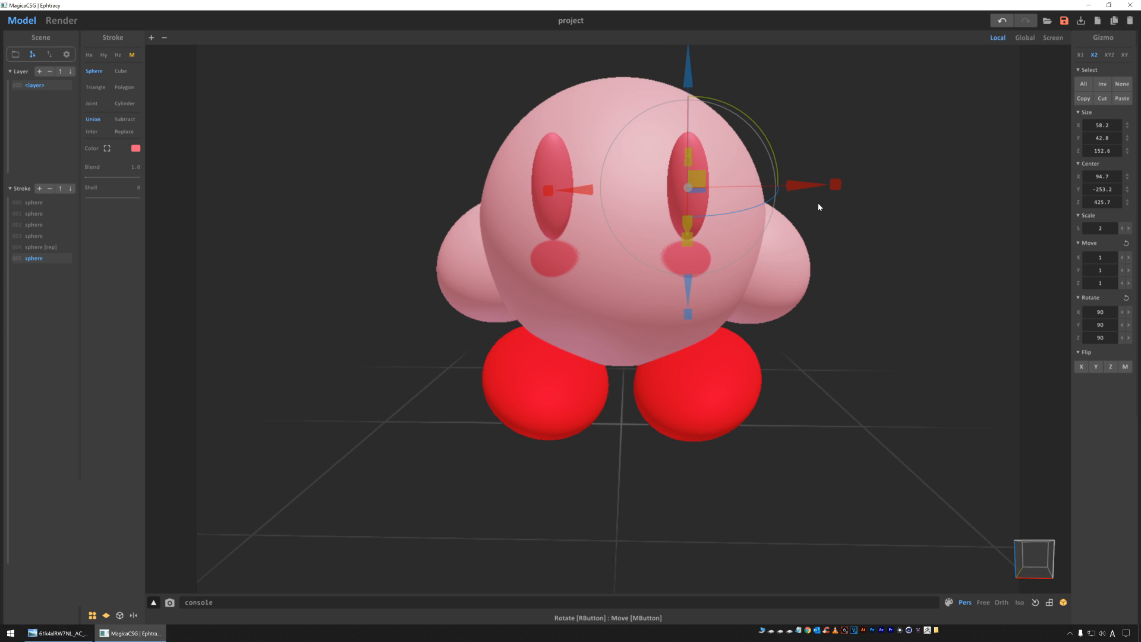
drag(809, 185, 764, 187)
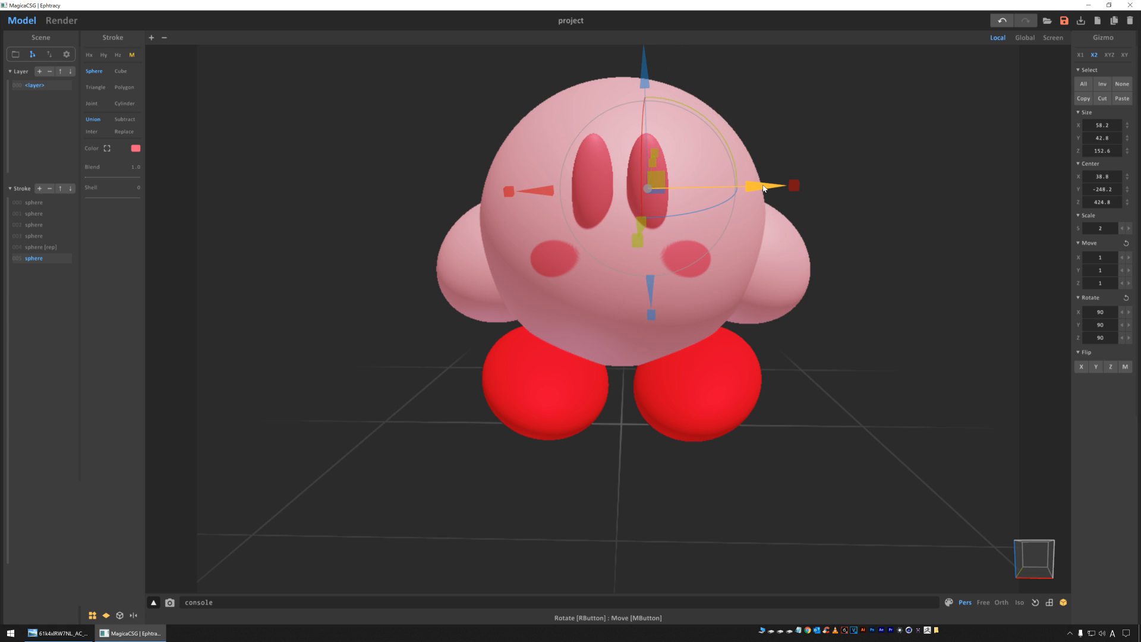
Tilt the eye sphere backward to follow the curve of the face
right_drag(464, 153, 392, 149)
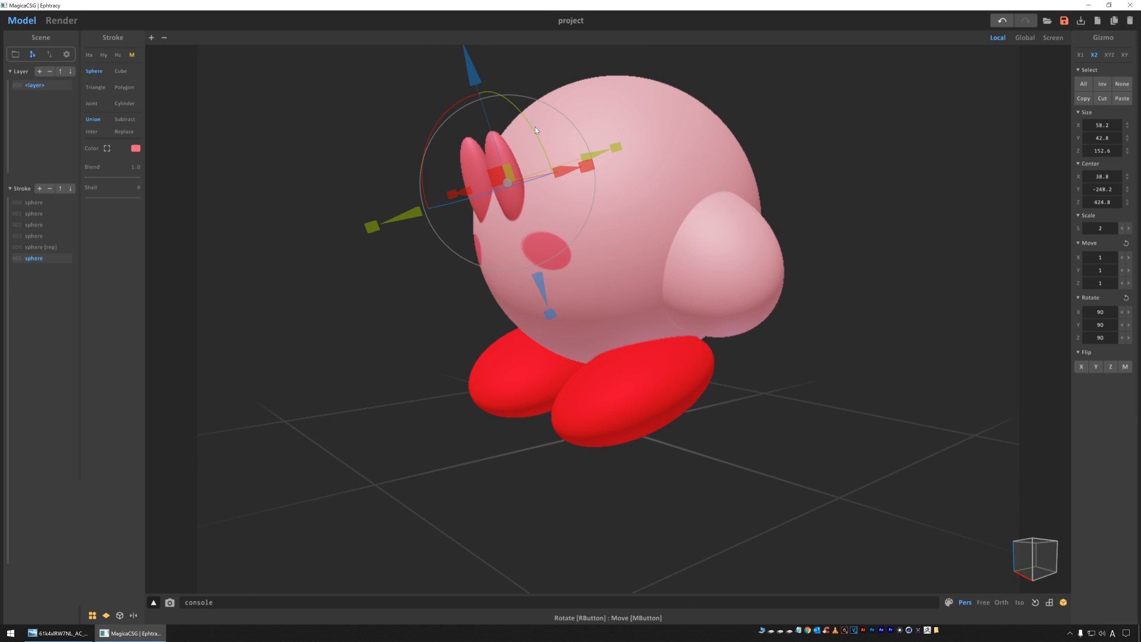
drag(565, 116, 580, 149)
right_drag(505, 178, 713, 126)
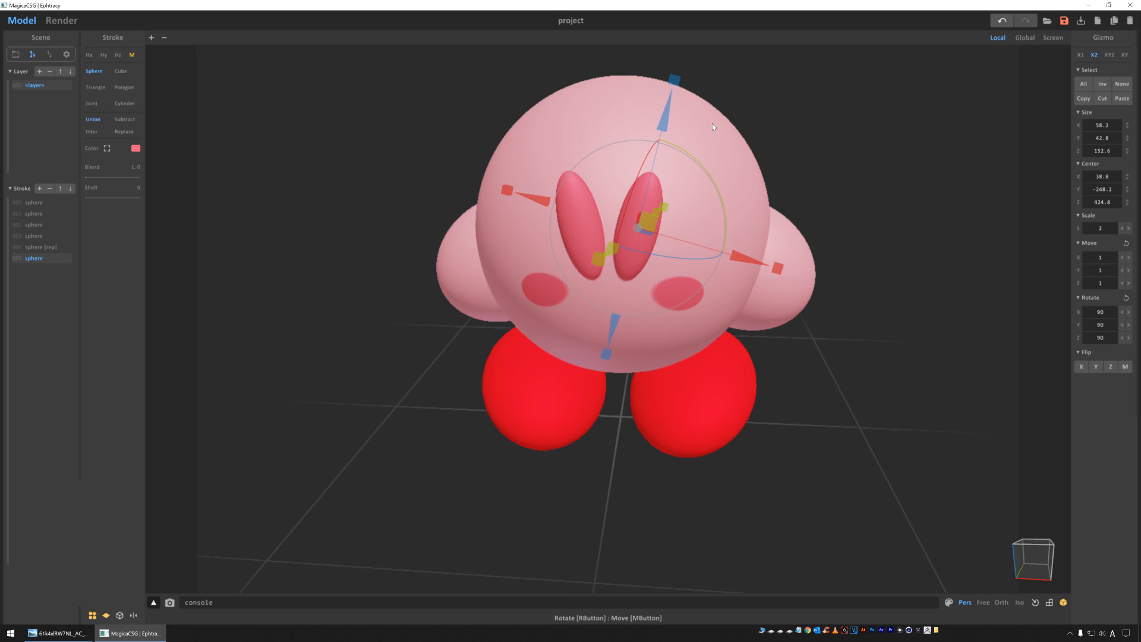
right_drag(696, 172, 529, 137)
drag(526, 135, 566, 156)
right_drag(566, 156, 465, 239)
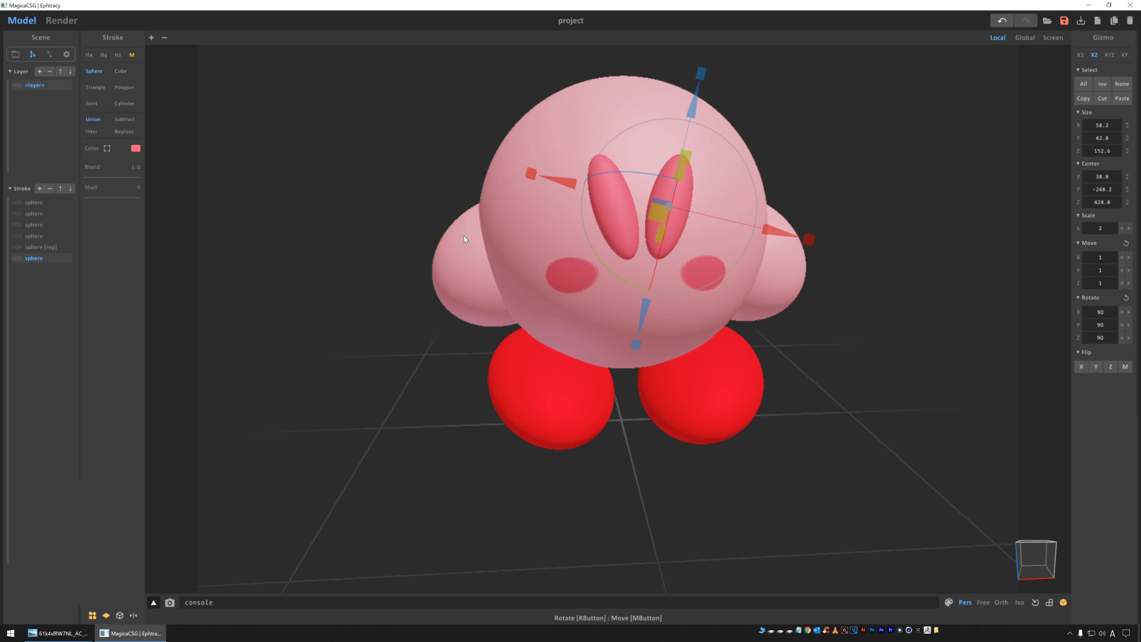
Rotate the eye sphere to stand straighter and lengthen it to about 165.5 on Z
drag(754, 180, 742, 159)
drag(669, 70, 670, 64)
right_drag(759, 115, 843, 170)
scroll(849, 170, up, 3)
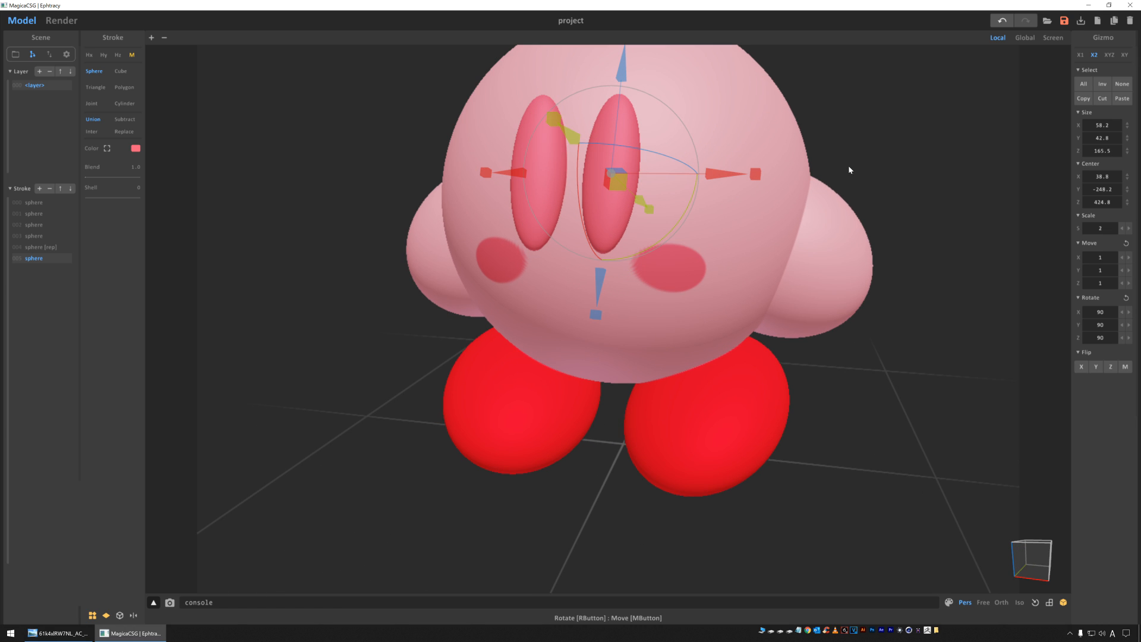
Roll the eye sphere slightly to stand straighter on the face and widen it to about 60.5 on X
mouse_move(895, 142)
right_down()
mouse_move(890, 167)
mouse_move(896, 141)
right_up()
middle_drag(896, 141, 814, 207)
mouse_move(814, 207)
right_down()
mouse_move(825, 189)
mouse_move(799, 211)
right_up()
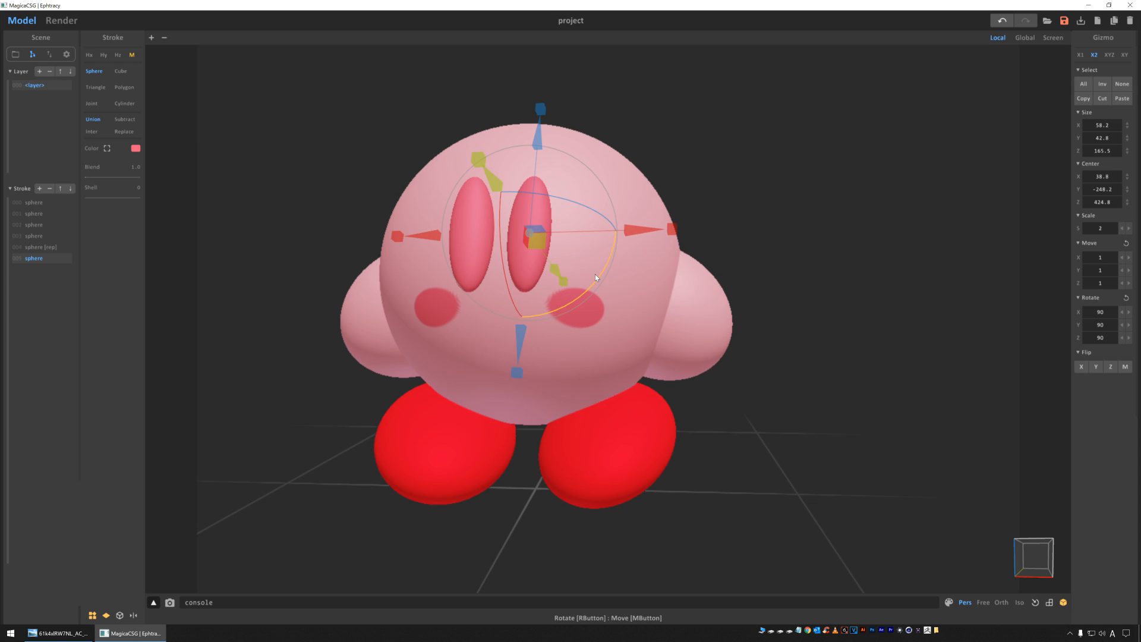
drag(600, 282, 600, 278)
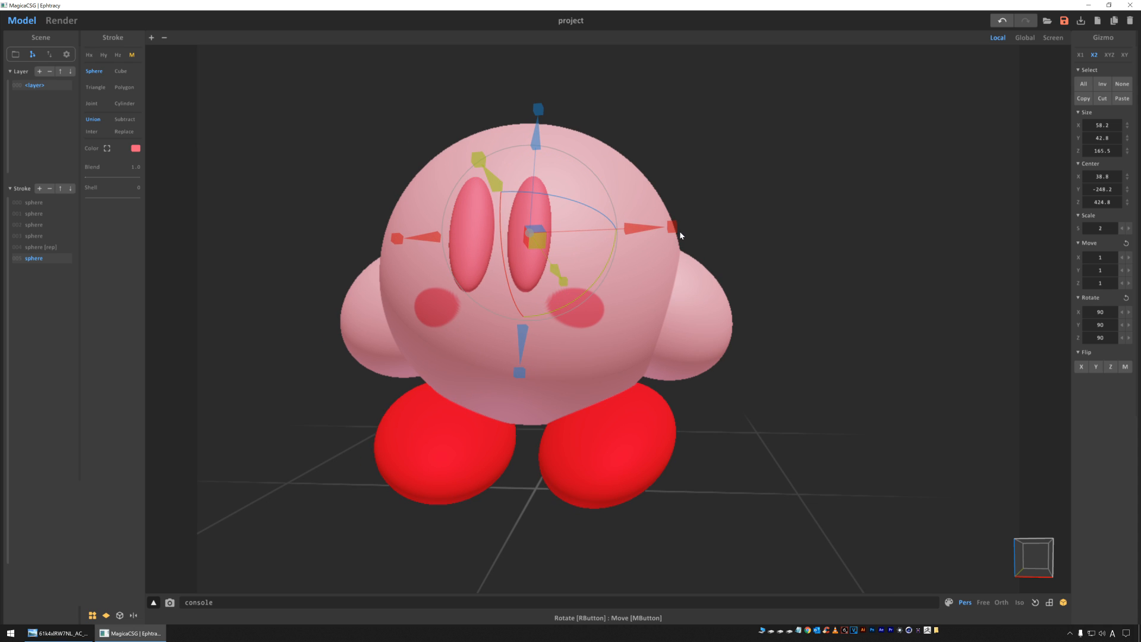
drag(672, 229, 674, 228)
Tilt the eye sphere slightly to match the face and push it into the head to center 40.9, -230.0, 420.2
right_drag(645, 140, 591, 117)
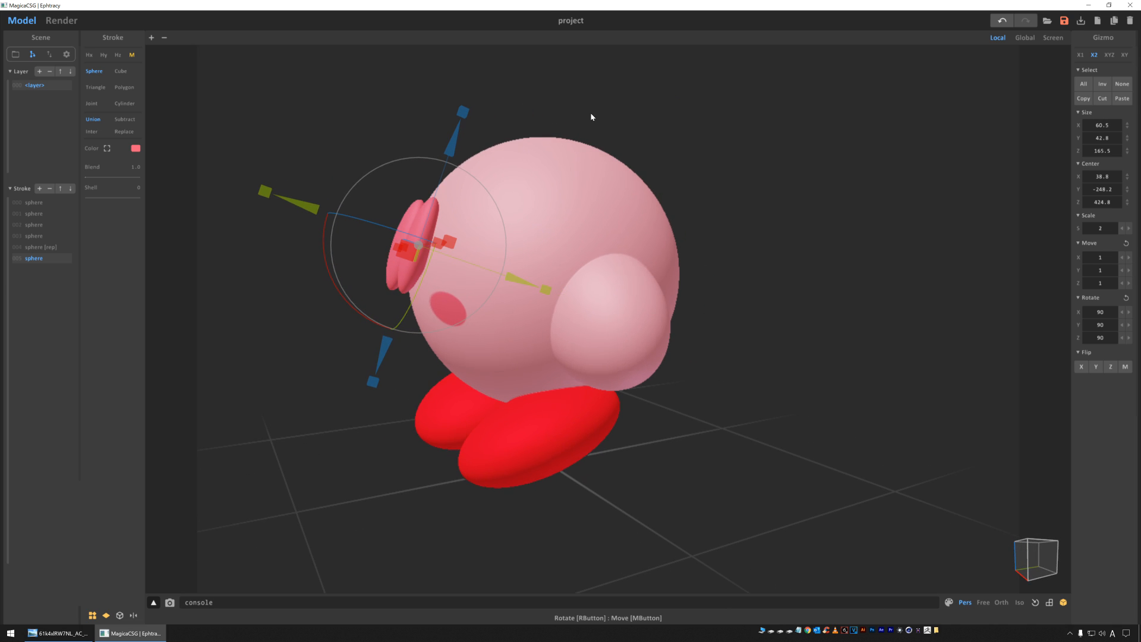
right_drag(326, 219, 301, 273)
drag(329, 244, 327, 253)
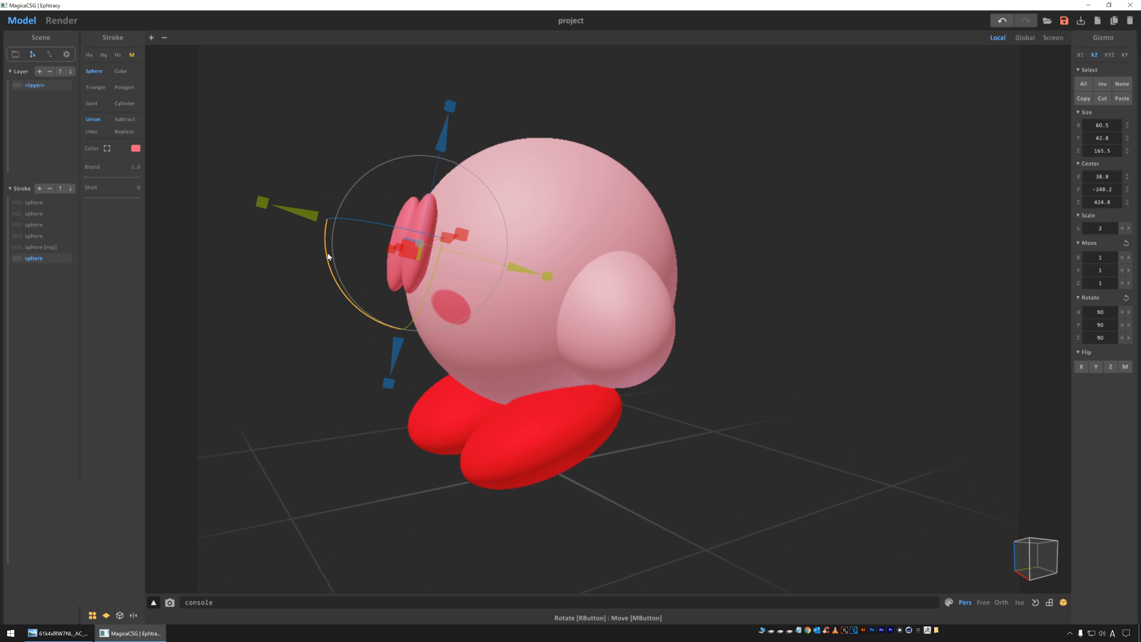
drag(521, 267, 530, 272)
right_drag(389, 137, 487, 146)
Color the eye sphere black and switch its operation to Replace
click(135, 148)
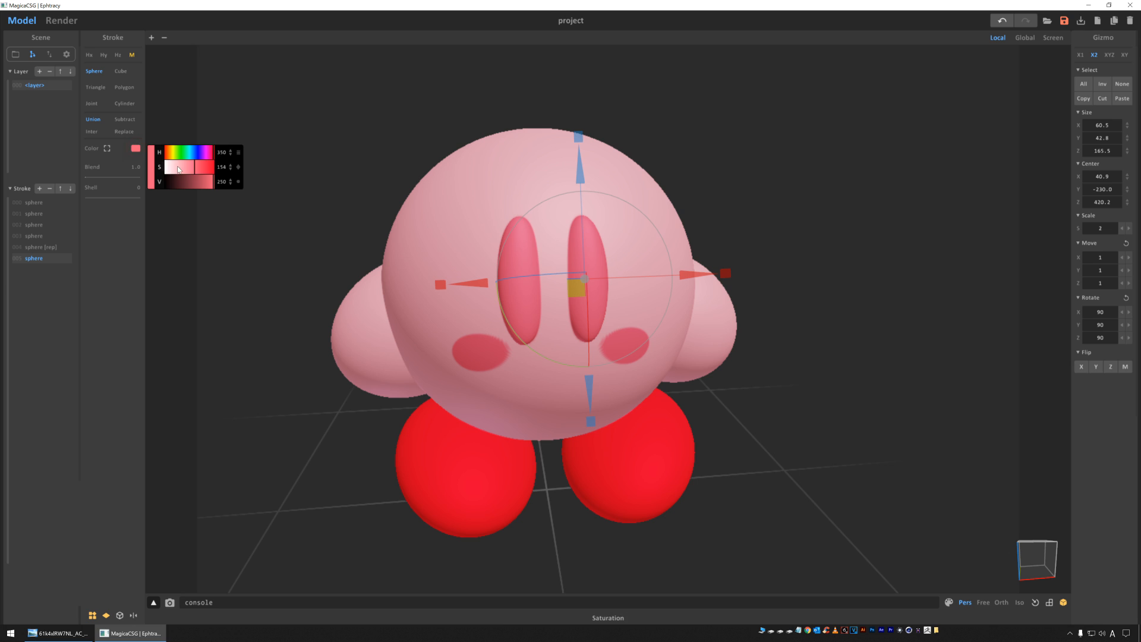
drag(197, 184, 166, 183)
click(319, 188)
mouse_move(318, 189)
right_down()
mouse_move(291, 161)
mouse_move(237, 173)
right_up()
click(431, 233)
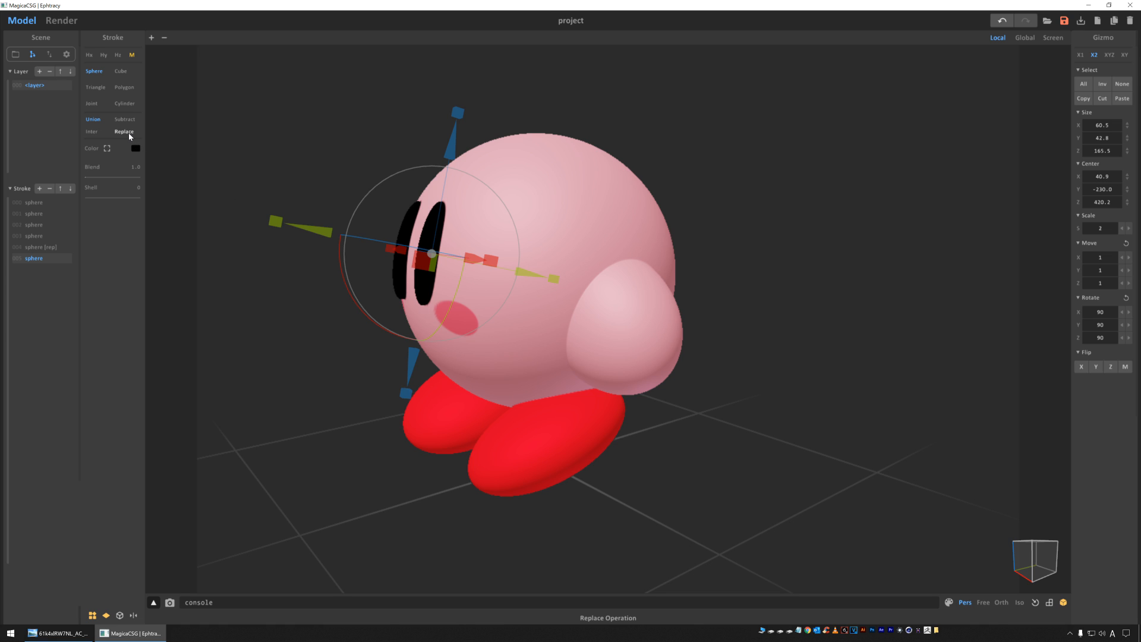
click(124, 131)
right_drag(351, 129, 426, 128)
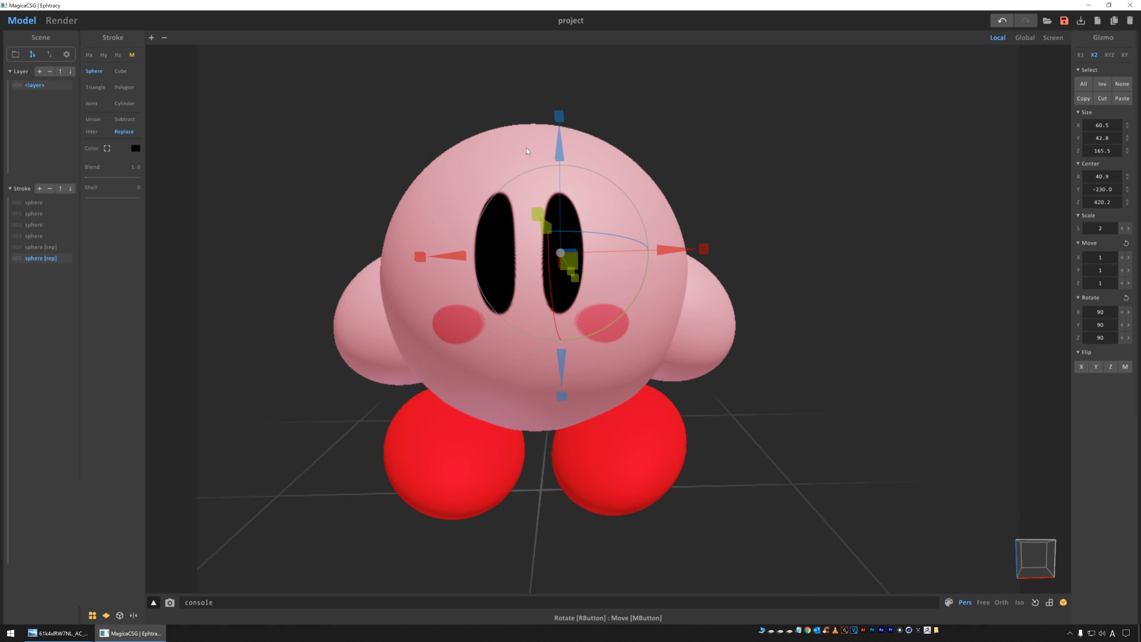
Lengthen the eye sphere upward to about 197.2 on Z and widen it to about 68.6 on X
drag(559, 151, 560, 95)
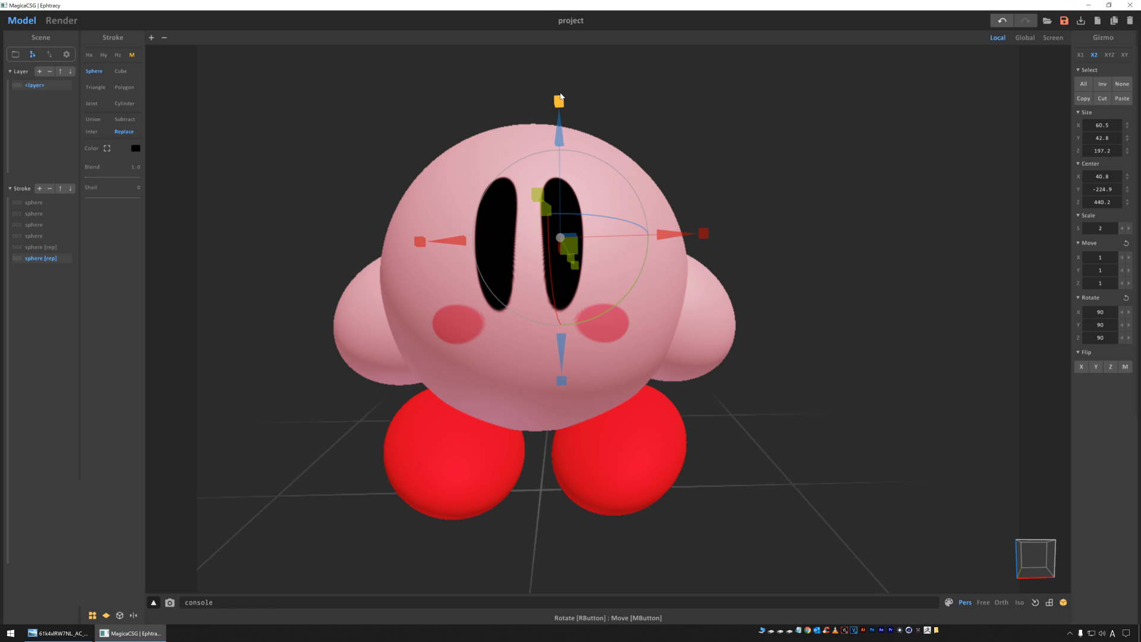
drag(703, 233, 693, 248)
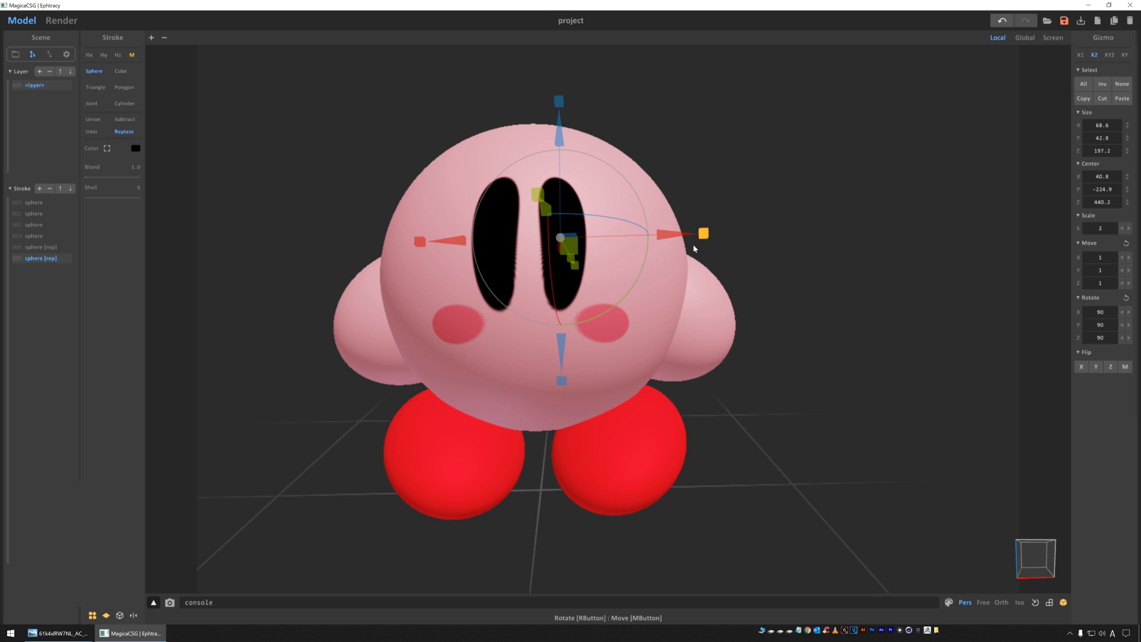
mouse_move(300, 171)
right_down()
mouse_move(331, 173)
mouse_move(300, 173)
right_up()
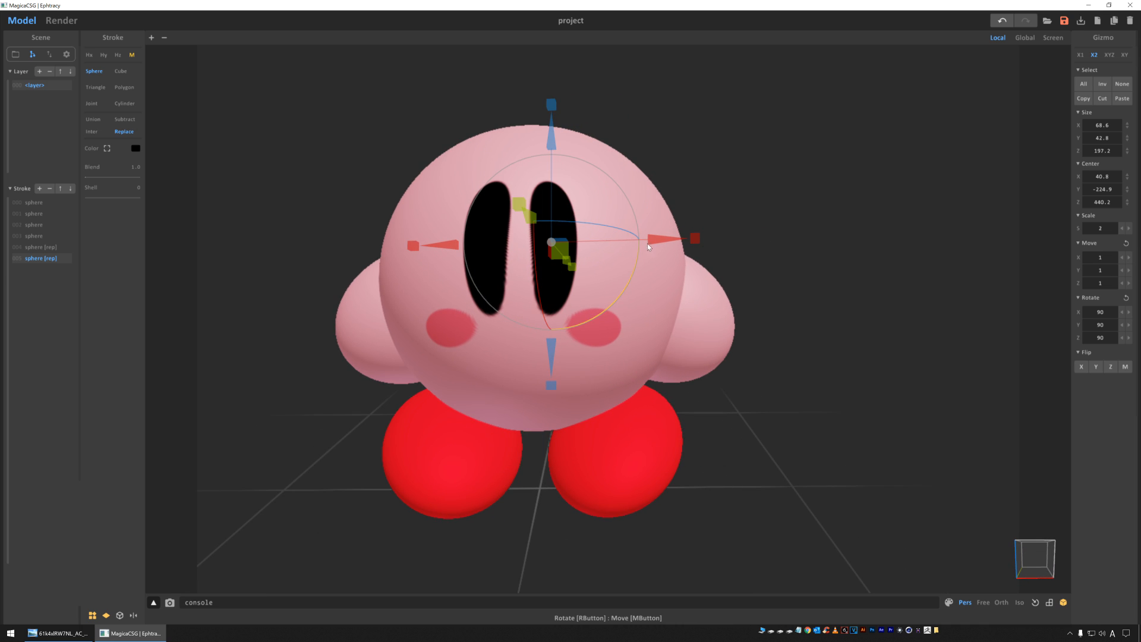
Roll the eye sphere slightly outward and move it away from the face's middle to center 50.6, -226.1, 440.1
mouse_move(709, 154)
right_down()
mouse_move(734, 152)
mouse_move(711, 145)
right_up()
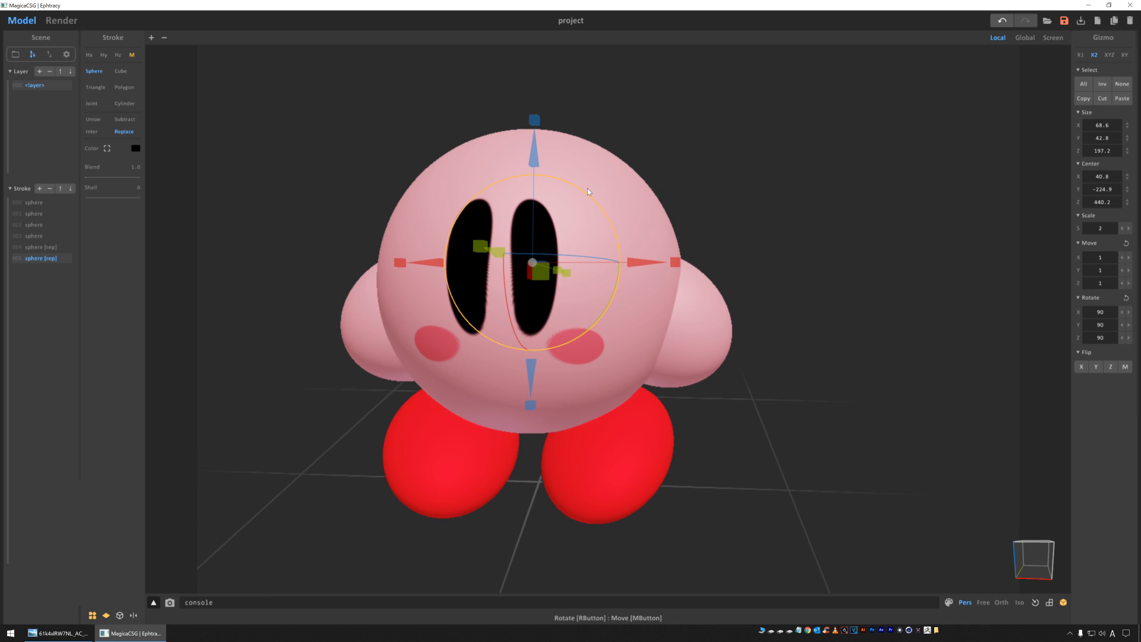
drag(587, 194, 595, 193)
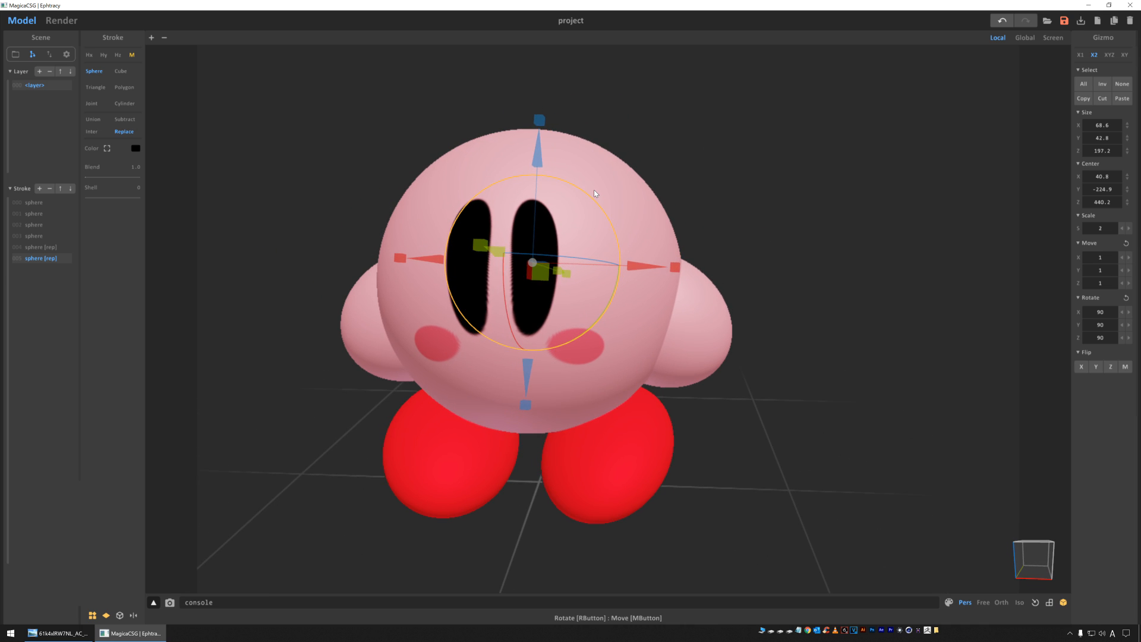
mouse_move(341, 186)
right_down()
mouse_move(390, 178)
mouse_move(344, 178)
right_up()
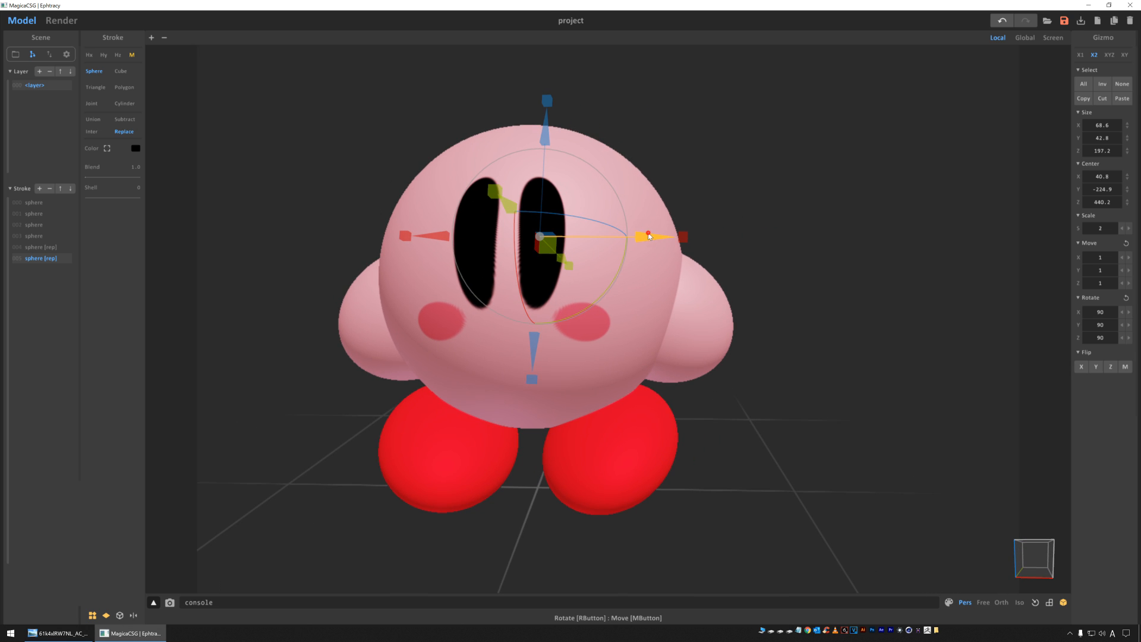
drag(654, 237, 667, 237)
right_drag(301, 140, 255, 144)
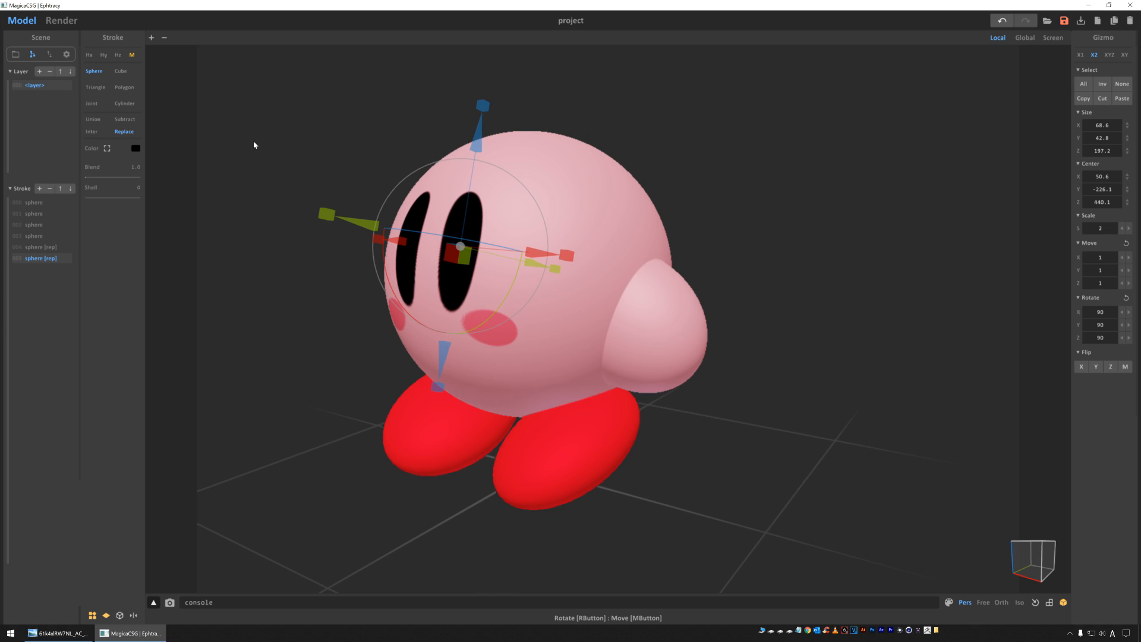
Extend the eye sphere upward to about 223.1 on Z and clear the selection
drag(477, 140, 482, 118)
right_drag(374, 138, 438, 140)
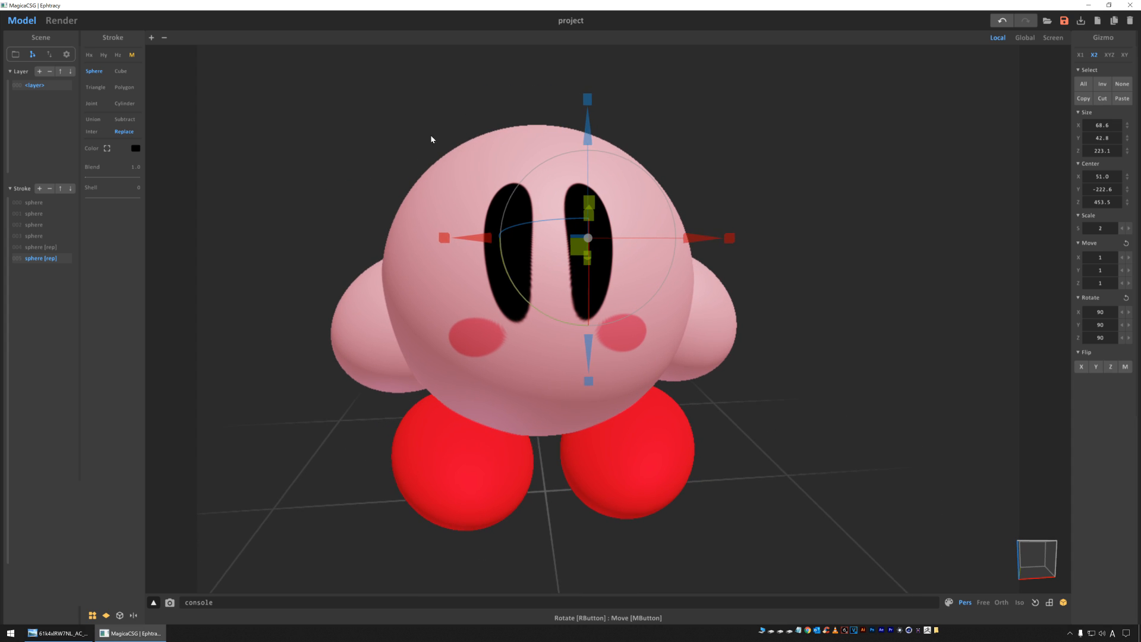
click(347, 132)
mouse_move(731, 212)
right_down()
mouse_move(672, 219)
mouse_move(723, 224)
right_up()
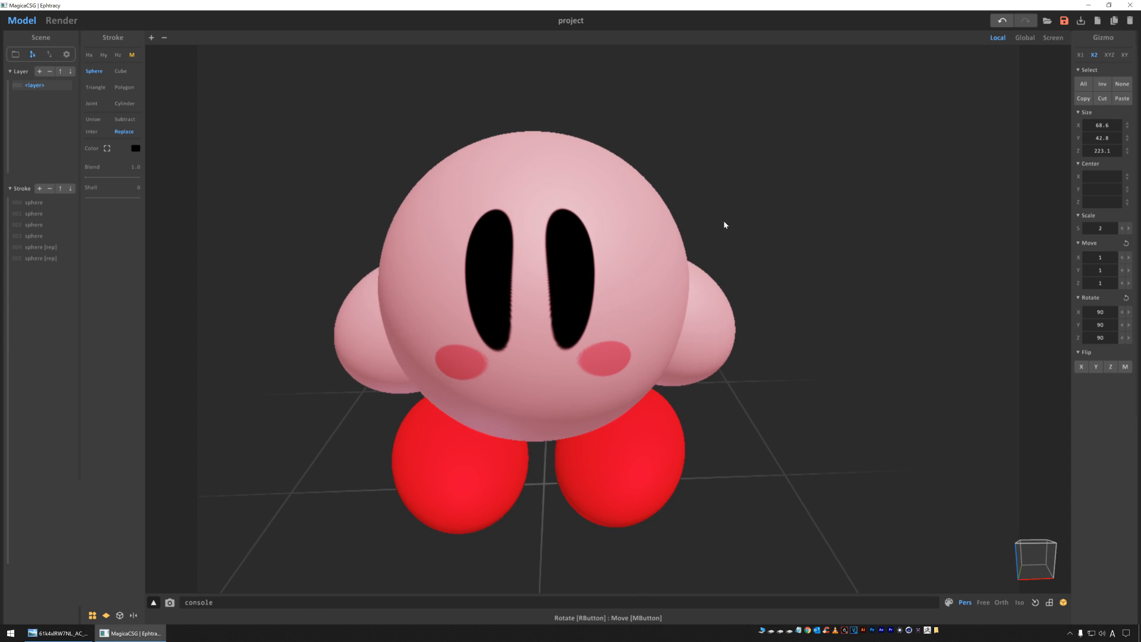
Move the black eye sphere back toward the face's middle to center 44.0, -221.9, 453.4
click(554, 270)
drag(618, 339, 621, 331)
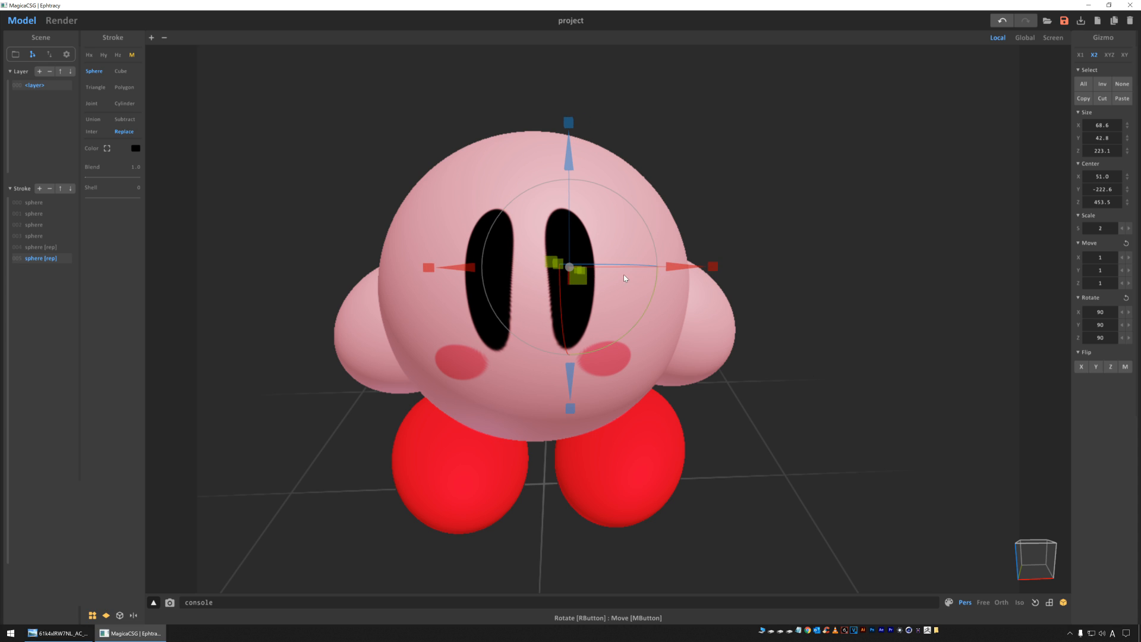
drag(615, 266, 609, 266)
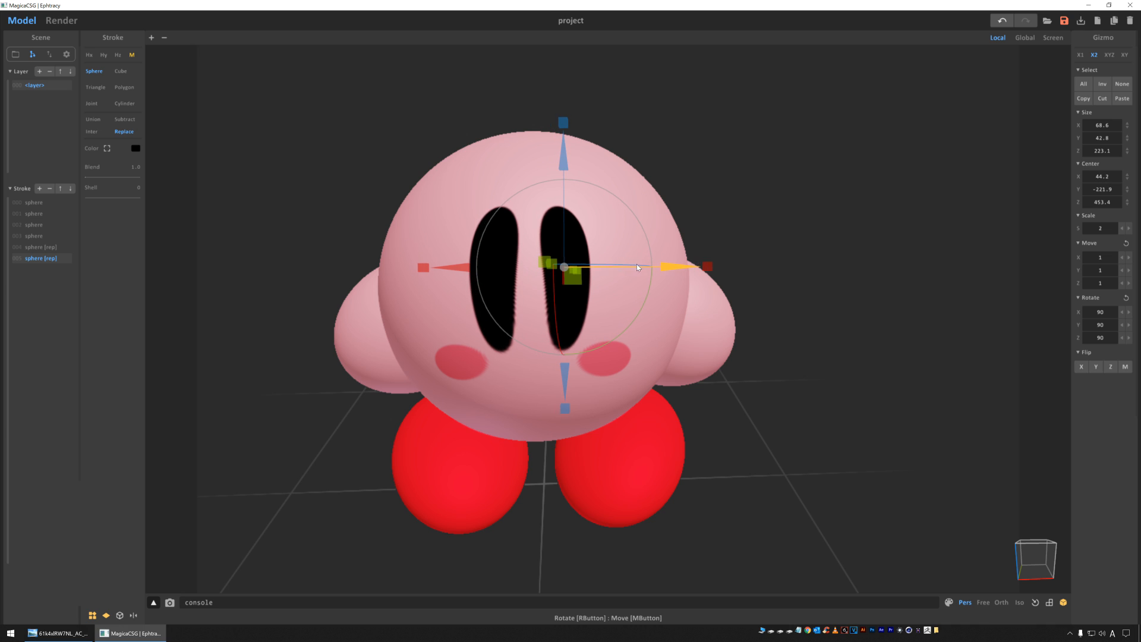
right_drag(701, 201, 632, 198)
drag(402, 261, 467, 257)
right_drag(306, 165, 364, 162)
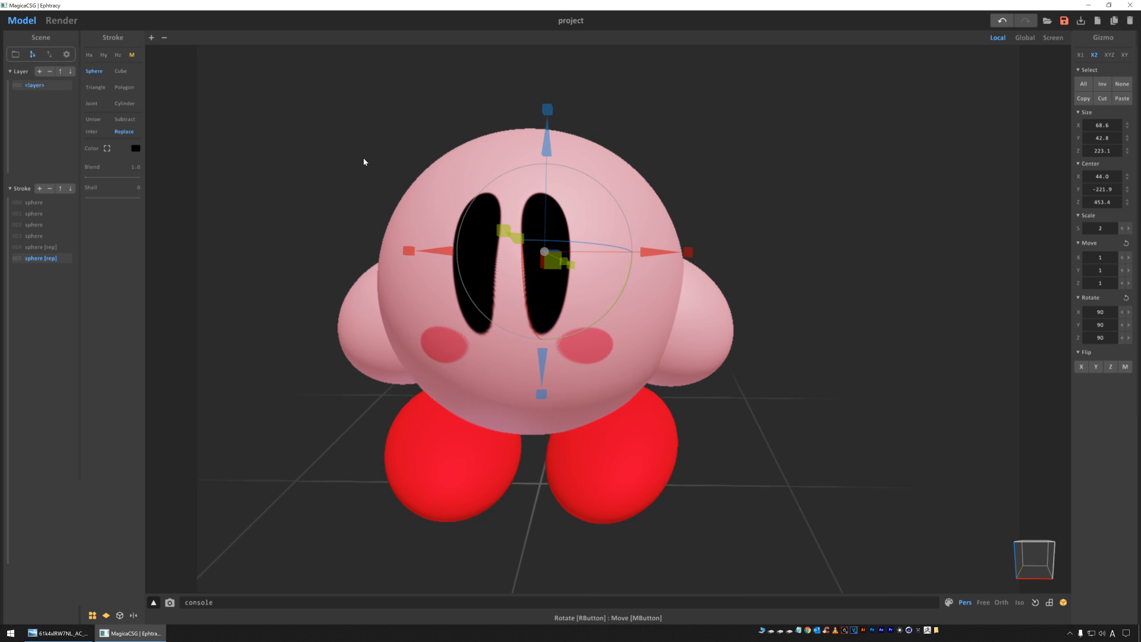
Turn the eye sphere around its long axis and adjust its height to center 43.9, -223.2, 448.4
drag(568, 245, 615, 242)
click(275, 224)
mouse_move(326, 280)
right_down()
mouse_move(364, 267)
mouse_move(327, 276)
right_up()
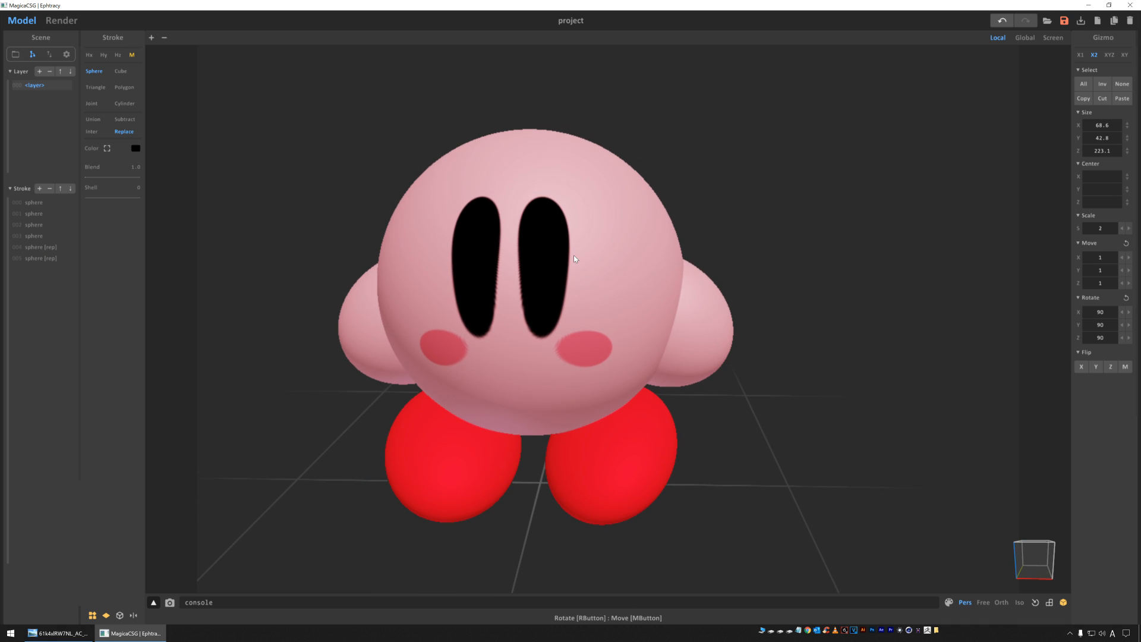
click(551, 245)
drag(549, 154, 548, 140)
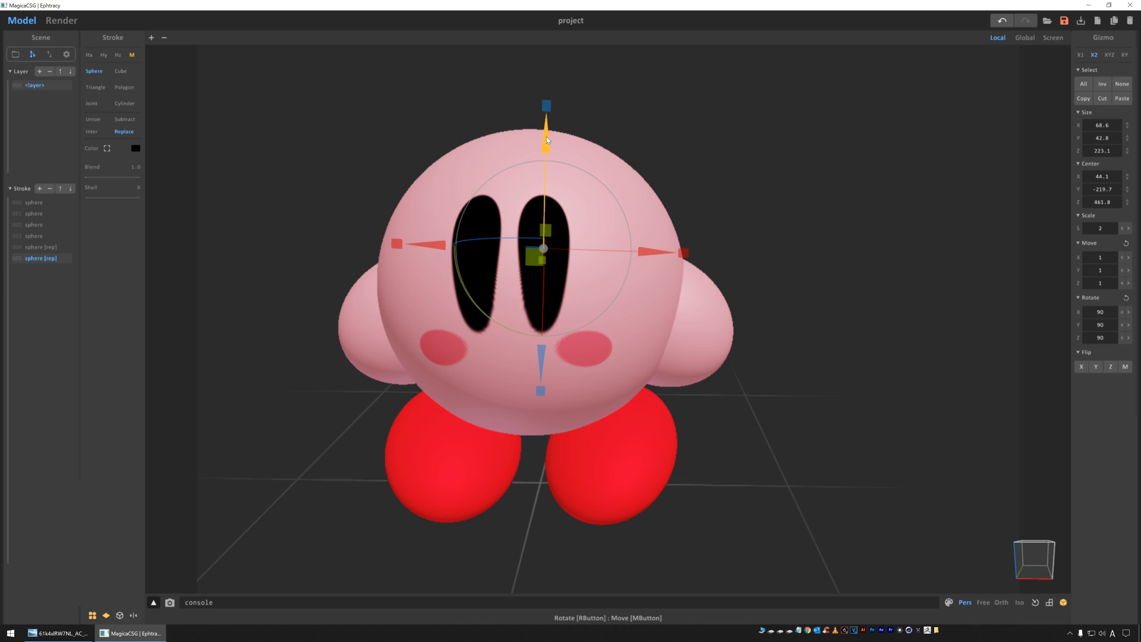
click(331, 216)
right_drag(331, 216, 521, 330)
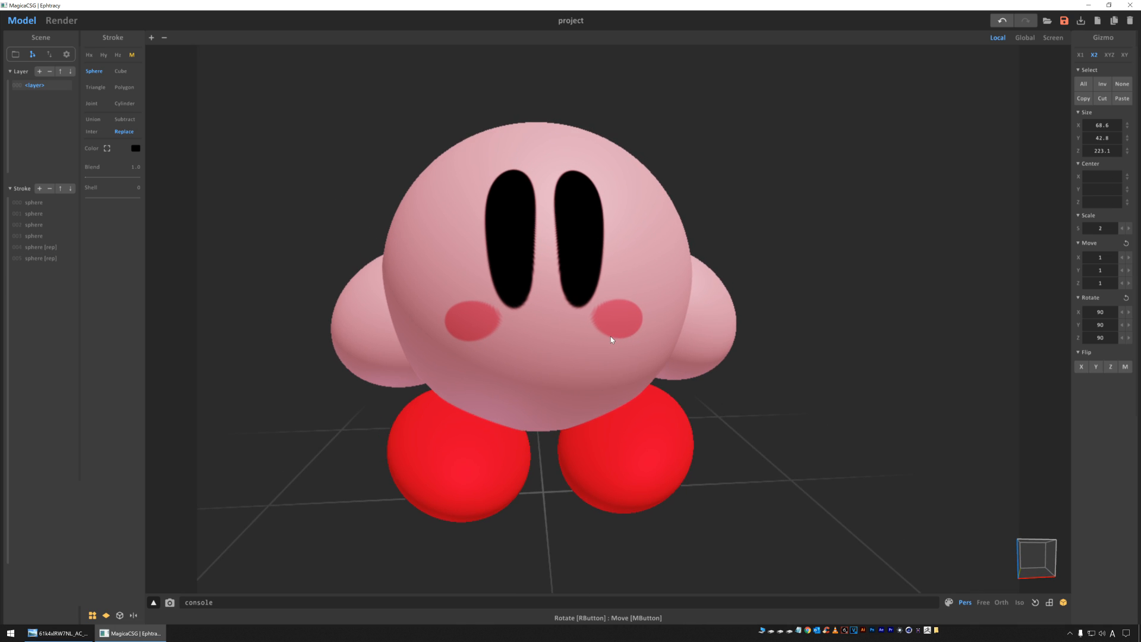
Move the cheek sphere outward and up, away from the eye, to center 141.0, -227.0, 338.3
click(630, 328)
mouse_move(725, 331)
mouse_down()
mouse_move(760, 337)
mouse_move(746, 334)
mouse_up()
drag(662, 228, 666, 215)
drag(748, 326, 755, 324)
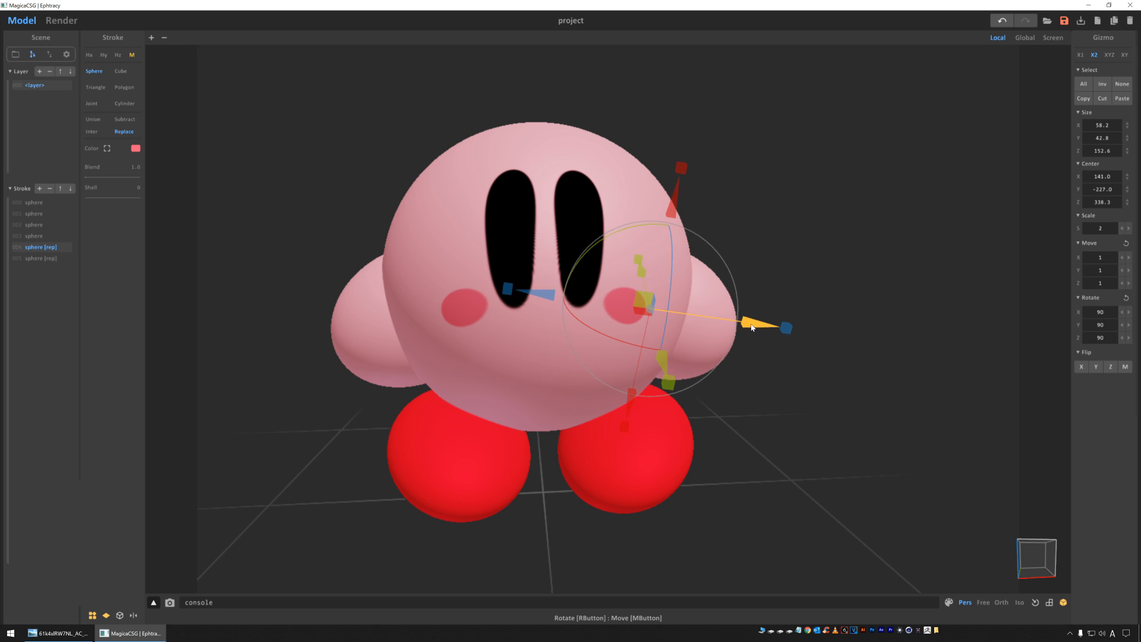
Rotate the cheek sphere to follow the side of the face and shift it outward to center 176.1, -224.4, 334.4
right_drag(794, 242, 734, 243)
mouse_move(571, 265)
mouse_down()
mouse_move(559, 270)
mouse_move(572, 267)
mouse_up()
drag(565, 333, 588, 337)
mouse_move(410, 371)
mouse_down()
mouse_move(394, 379)
mouse_move(432, 358)
mouse_move(411, 368)
mouse_up()
right_drag(656, 183, 716, 176)
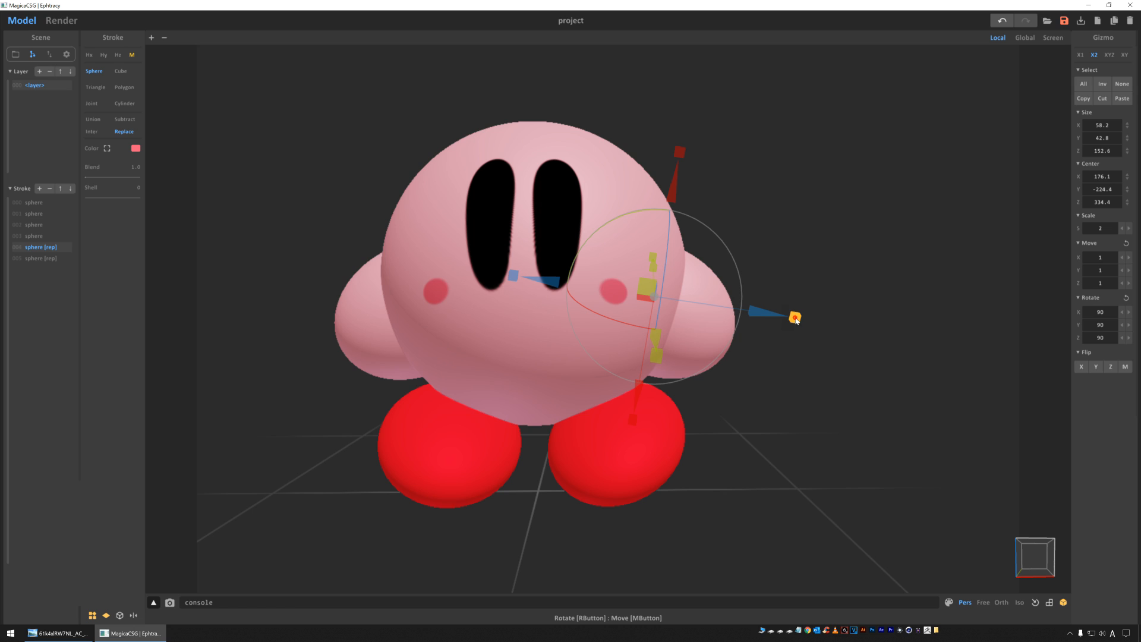
Lengthen the cheek sphere to about 228.0 on Z, then roll it slightly and lower it a little
drag(796, 319, 820, 318)
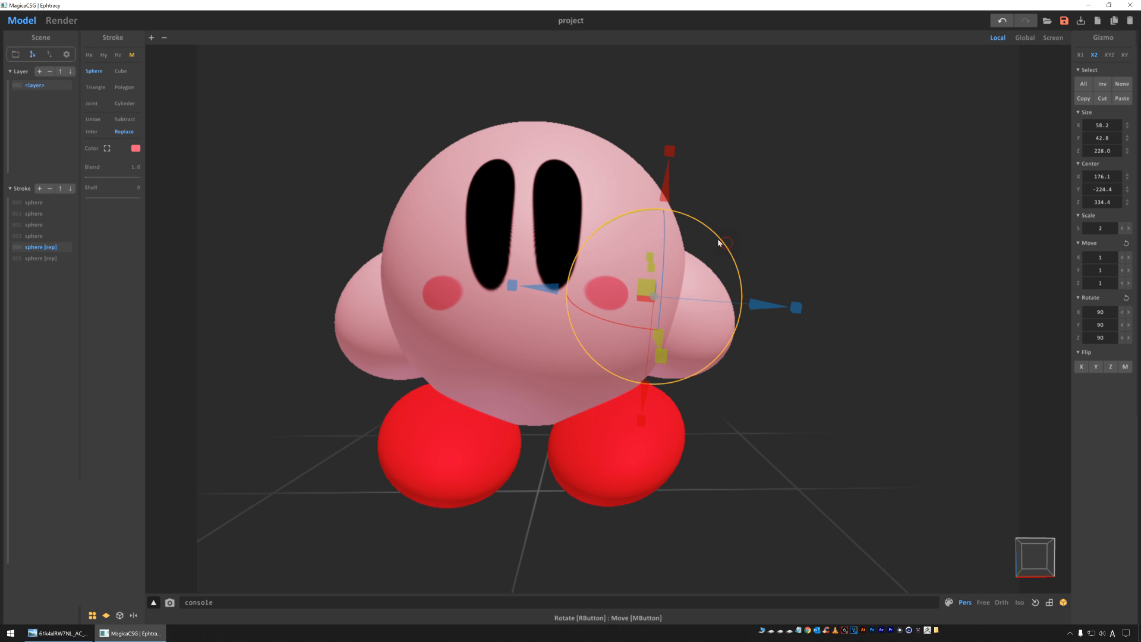
drag(659, 175, 664, 189)
click(709, 135)
mouse_move(385, 148)
right_down()
mouse_move(327, 153)
mouse_move(345, 160)
right_up()
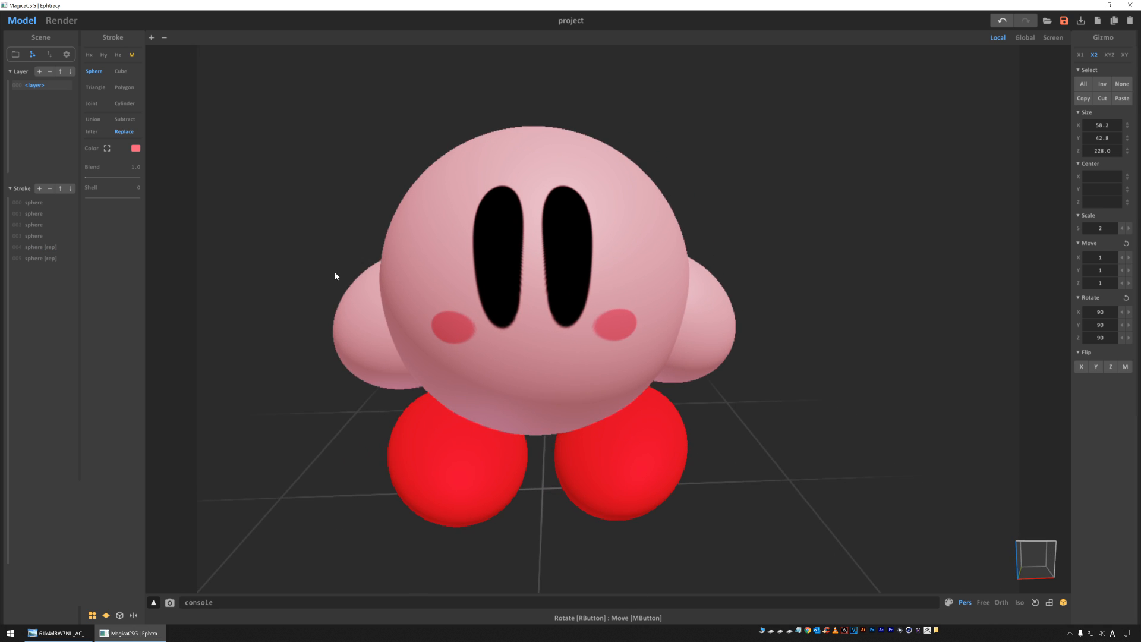
Add a Union sphere matching the black eye's size and position, and color it white
click(566, 234)
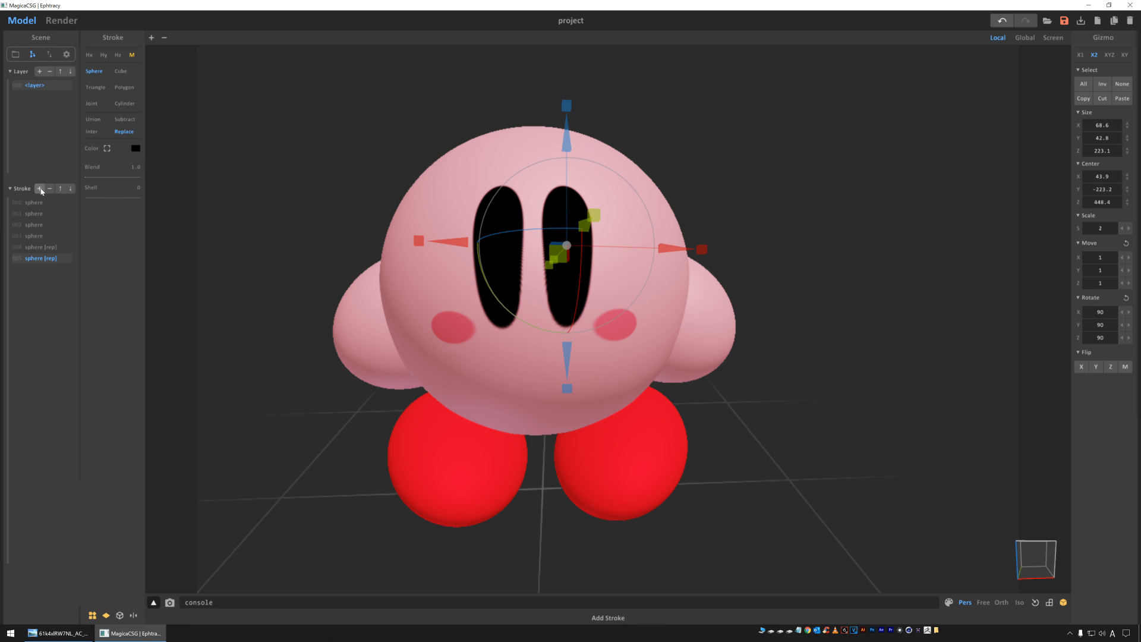
click(41, 189)
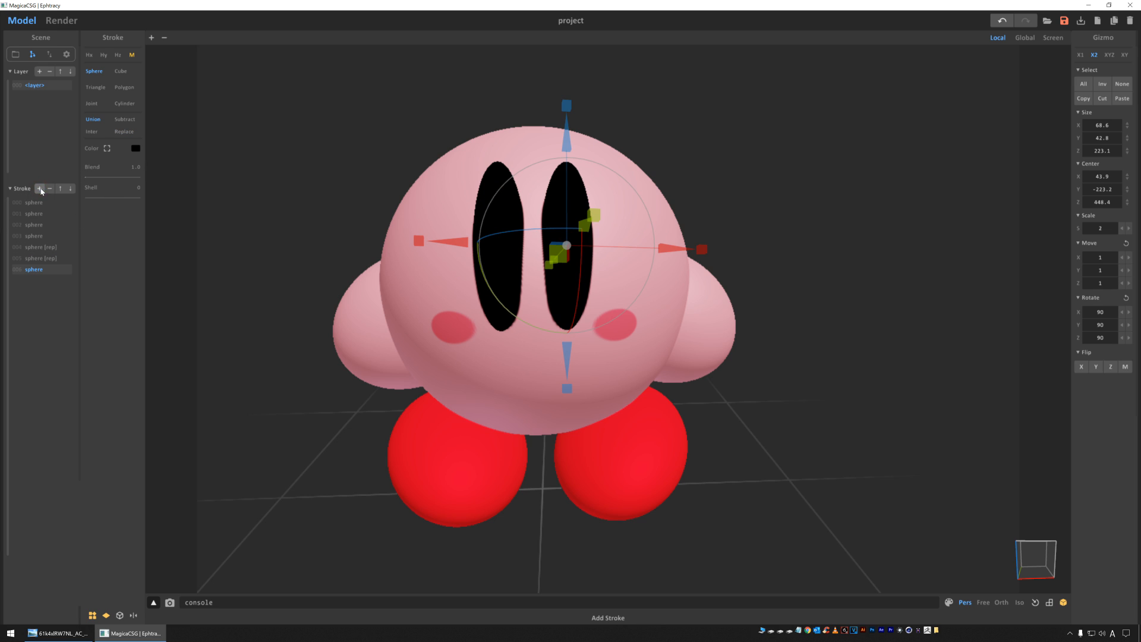
click(134, 149)
drag(179, 182, 214, 181)
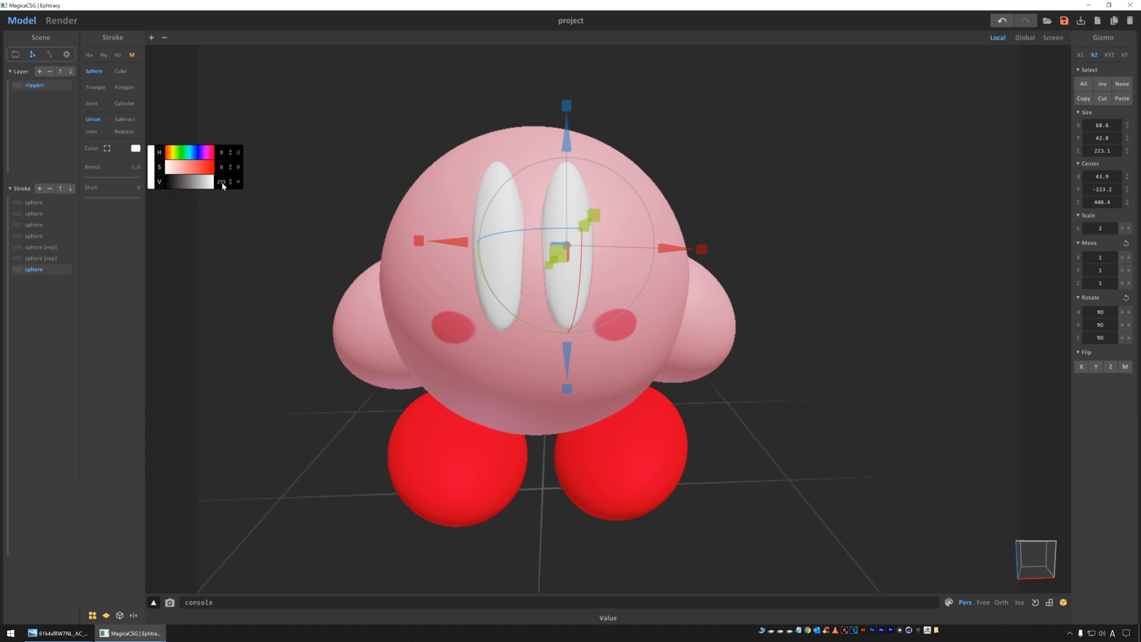
Shrink the white sphere to about 53.2 on X and 64.5 on Z and place it in the upper eye at center 44.3, -215.9, 476.3
drag(569, 136, 572, 213)
drag(702, 256, 665, 251)
drag(567, 138, 568, 116)
right_drag(693, 129, 651, 130)
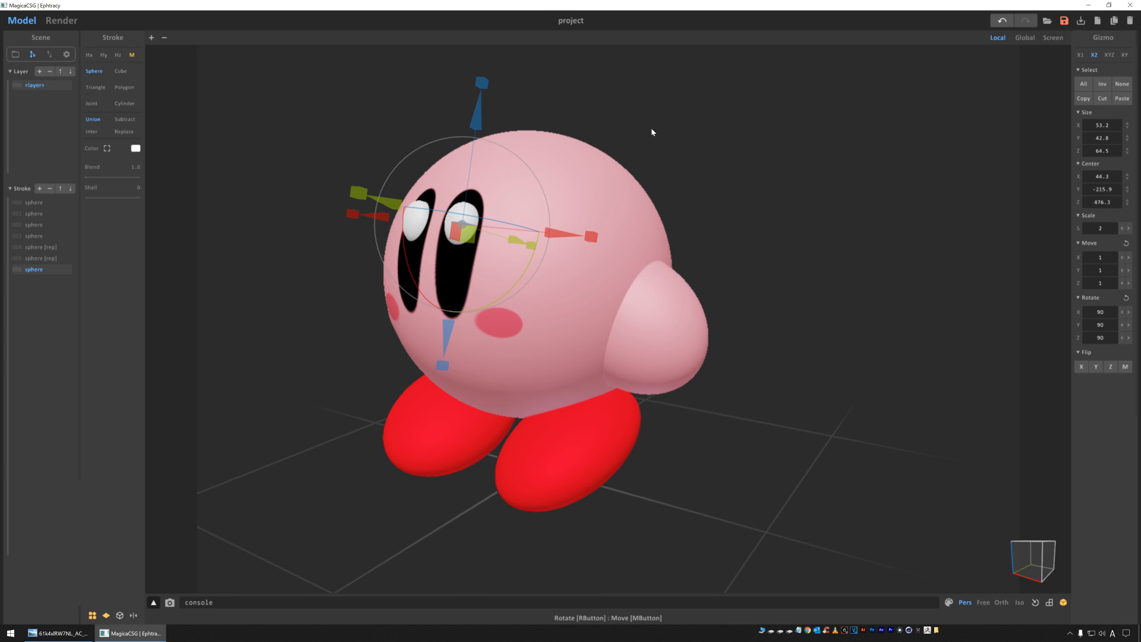
Switch the white highlight to Replace and resize it to about 48.0 on X and 84.1 on Z
click(124, 132)
right_drag(271, 197, 587, 283)
drag(576, 379, 578, 386)
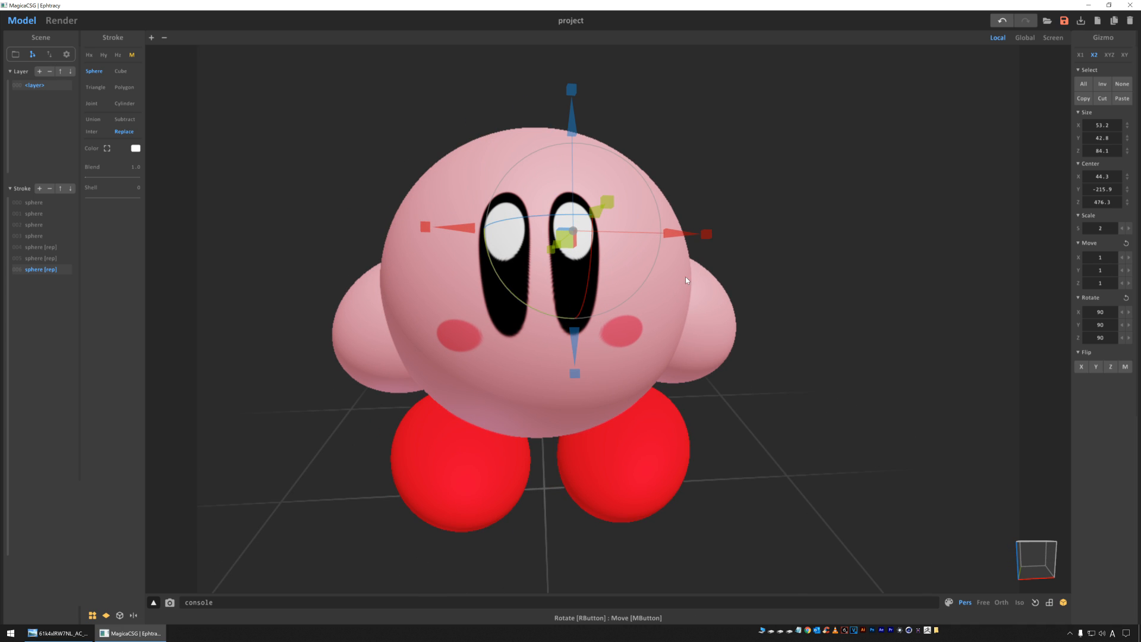
drag(708, 238, 707, 239)
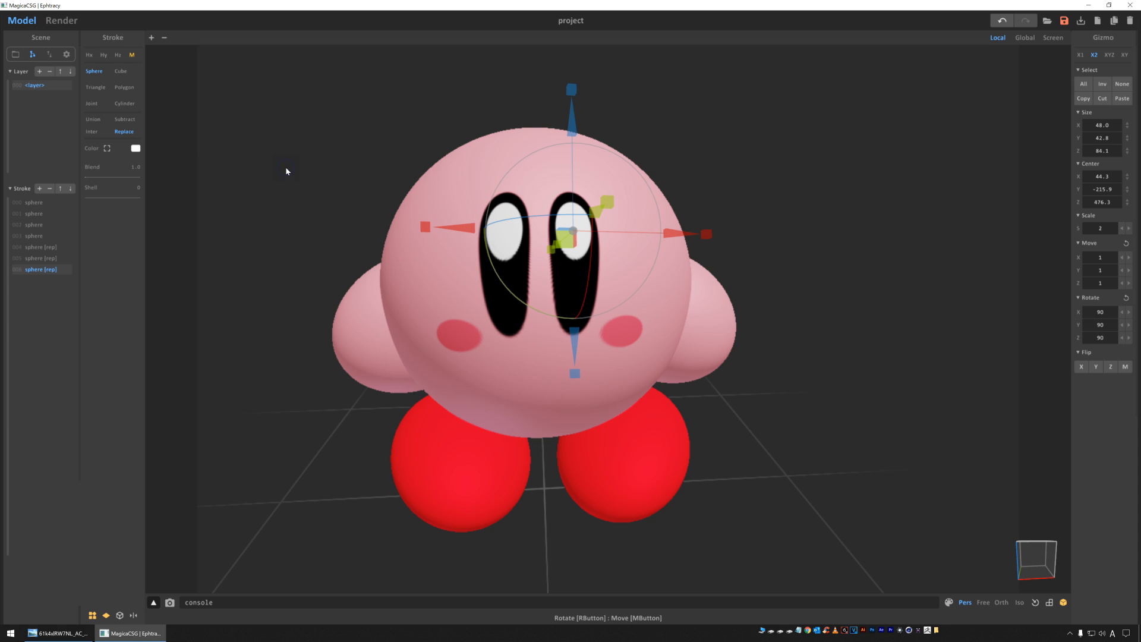
Add a Union sphere of the white highlight's size in the lower eye at center Z 390.7, colored light blue with HSV 201, 142, 255
click(39, 188)
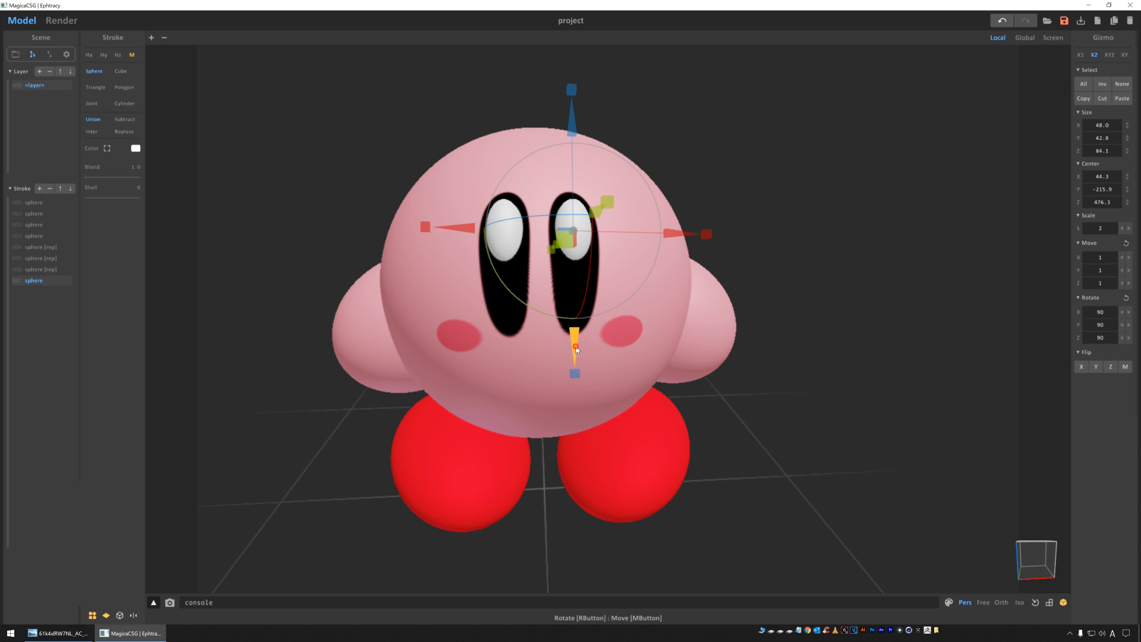
drag(576, 349, 586, 415)
click(135, 148)
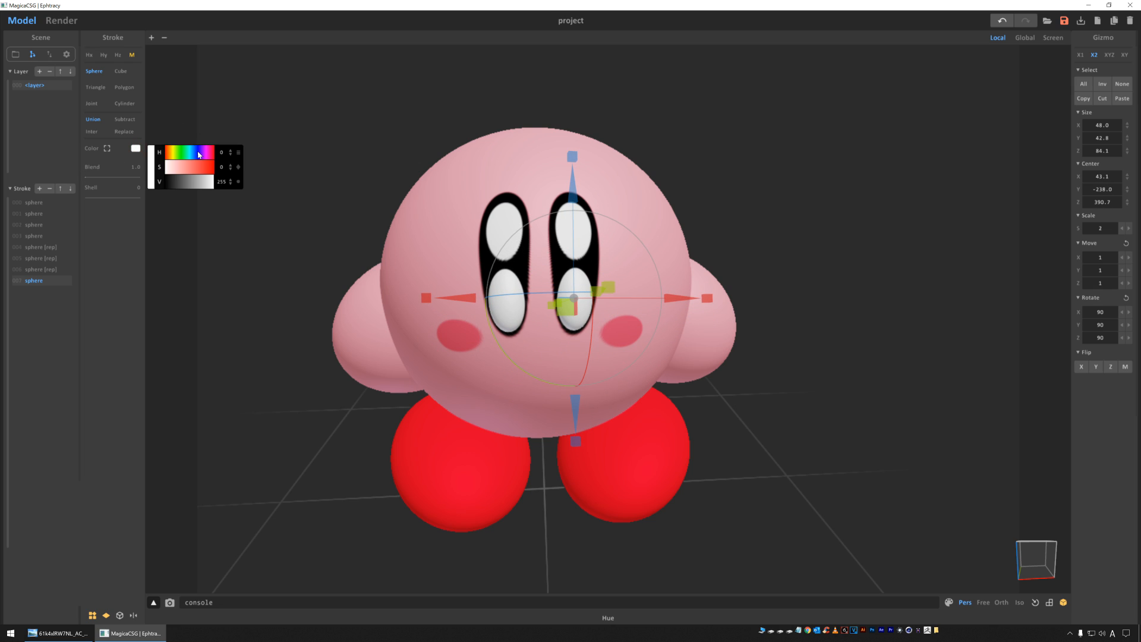
click(198, 153)
click(204, 165)
drag(203, 162, 192, 162)
click(193, 153)
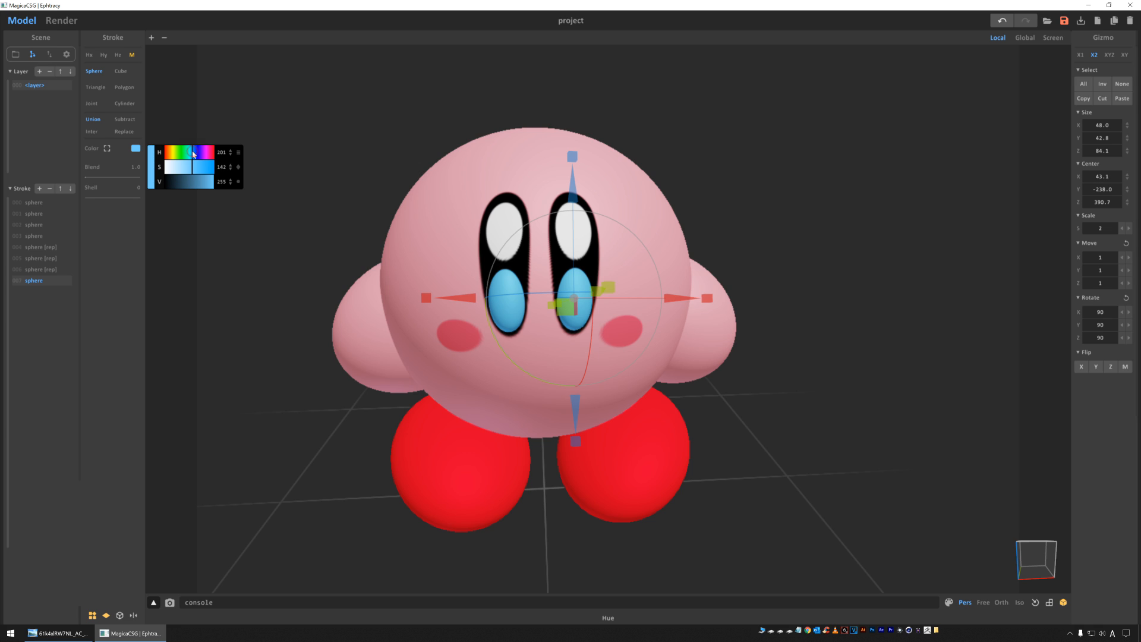
Recolor the lower-eye highlight a deeper blue with HSV 217, 213, 255 and switch it to Replace
click(197, 153)
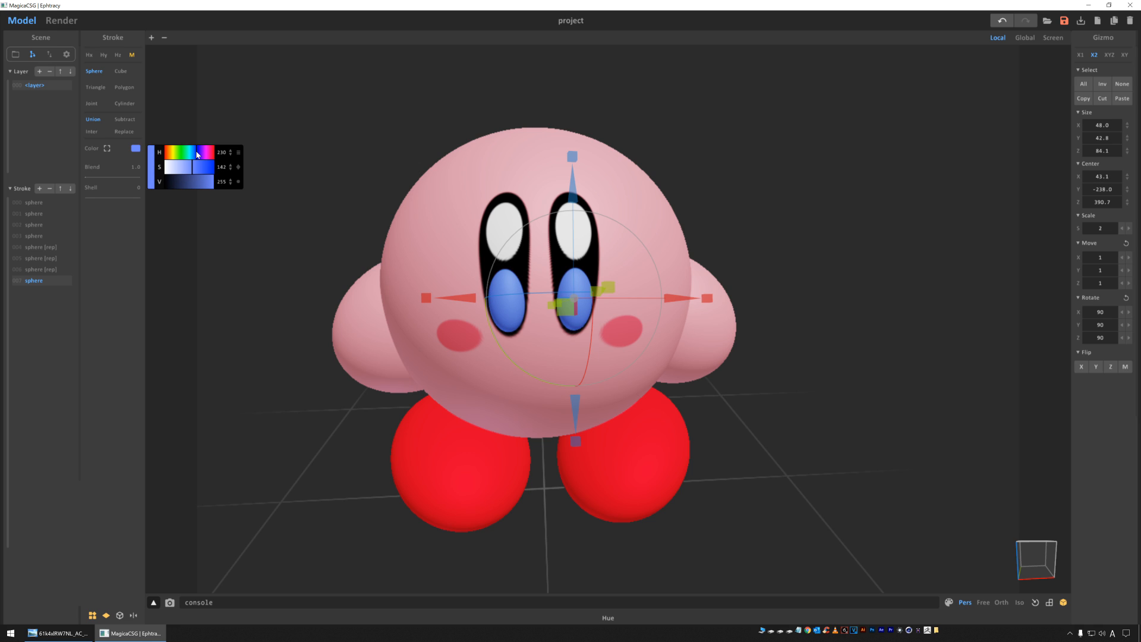
drag(196, 151, 206, 168)
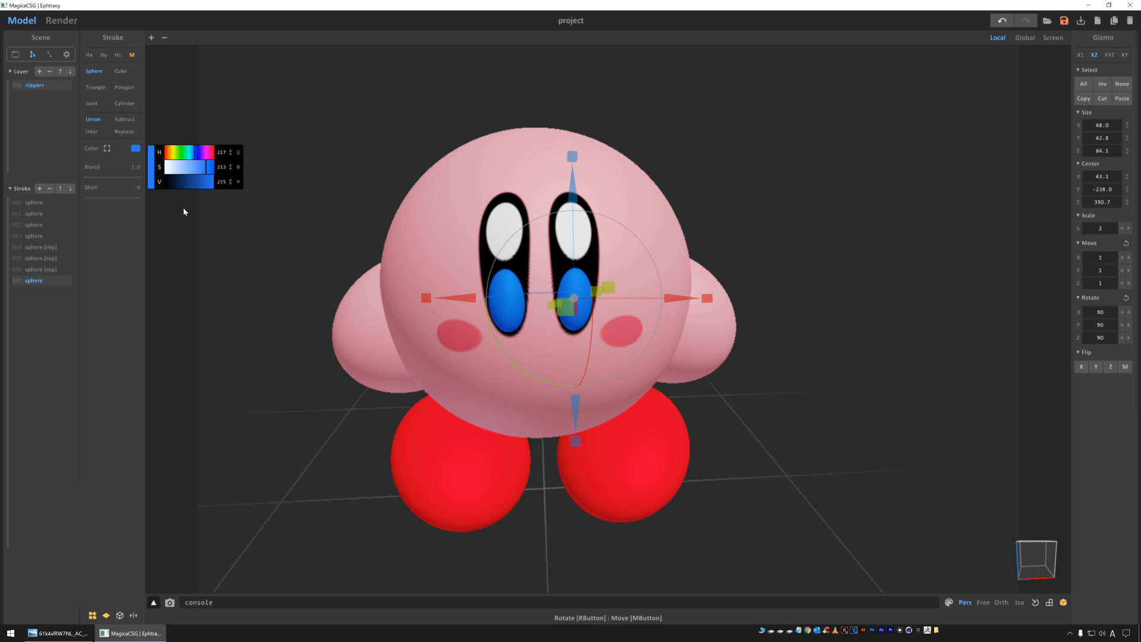
right_drag(749, 171, 699, 163)
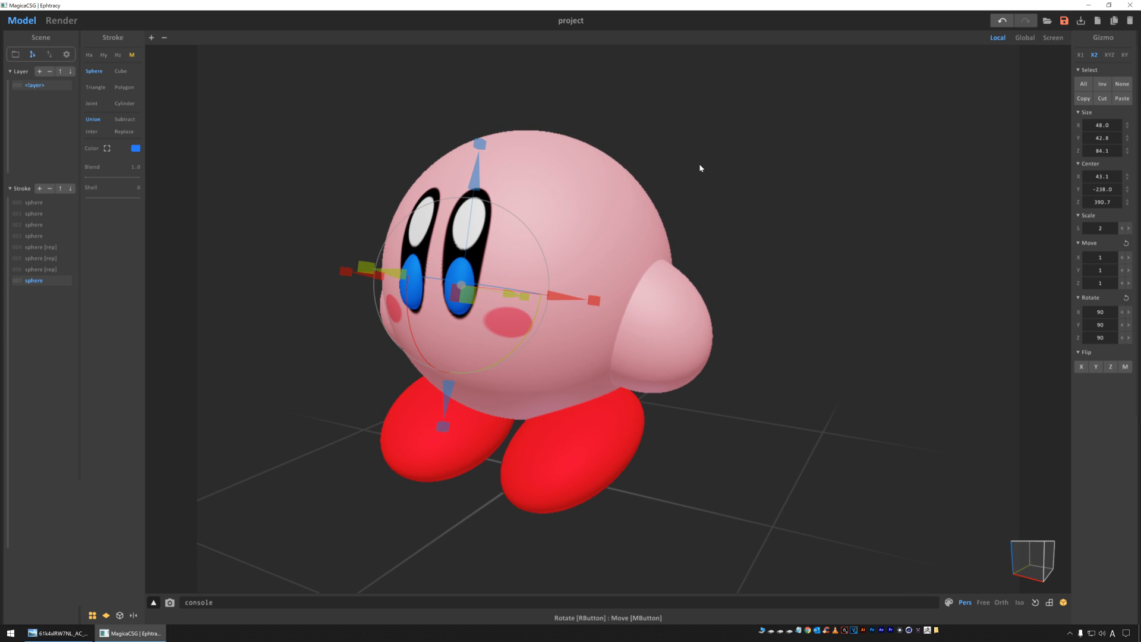
click(124, 131)
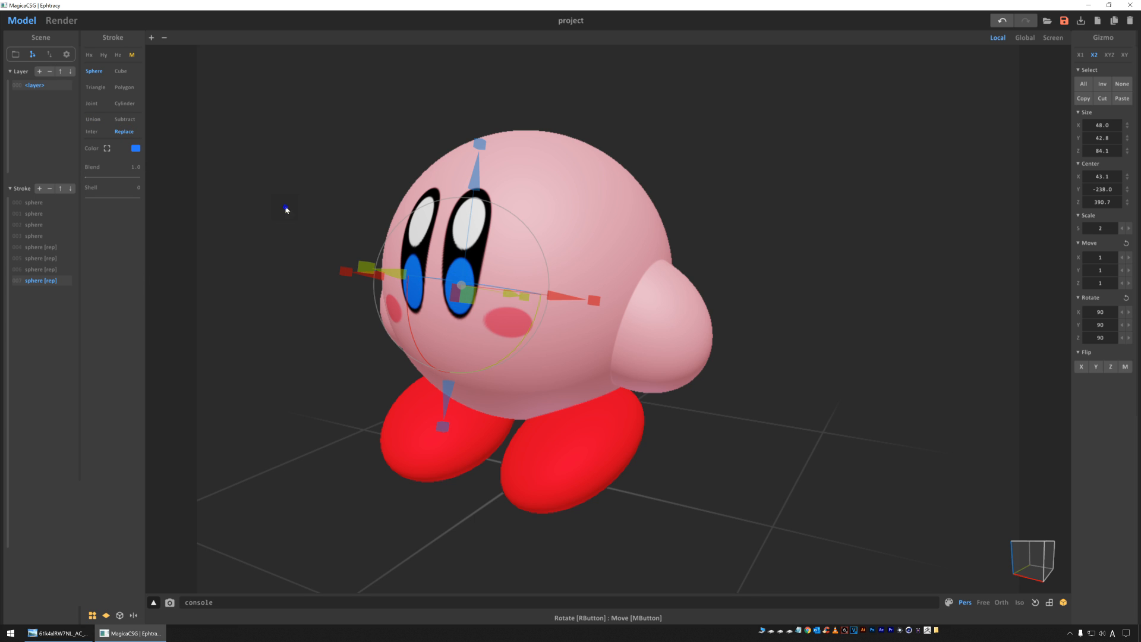
Narrow the blue highlight to about 38.3 on X and raise it to center Z 394.9
right_drag(285, 209, 343, 213)
drag(723, 298, 720, 298)
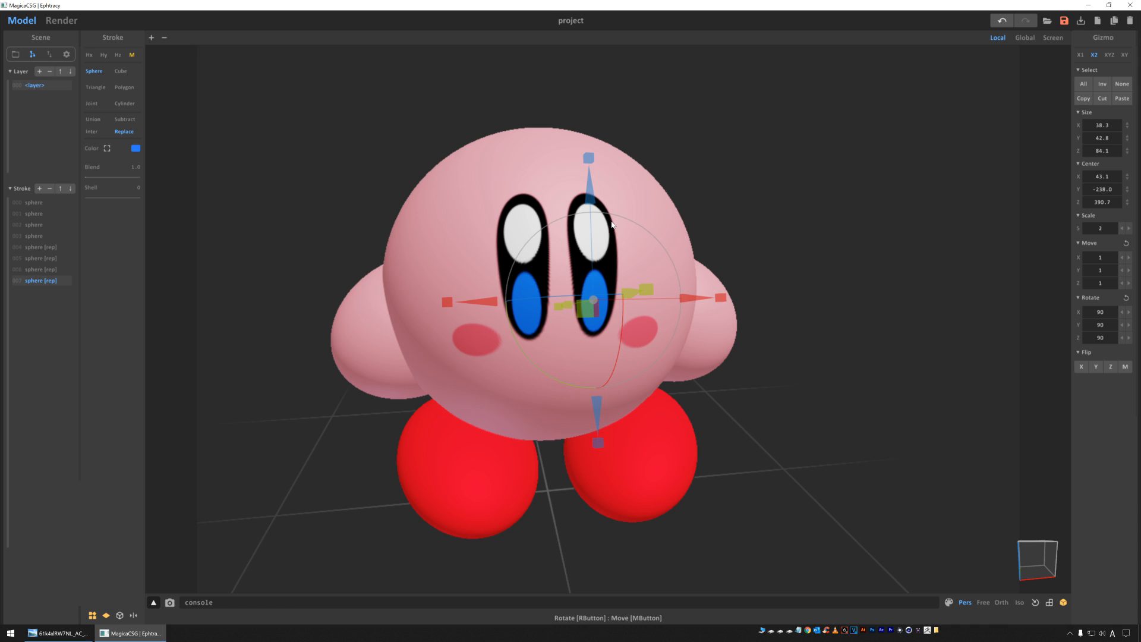
click(737, 222)
right_drag(736, 222, 734, 215)
click(577, 288)
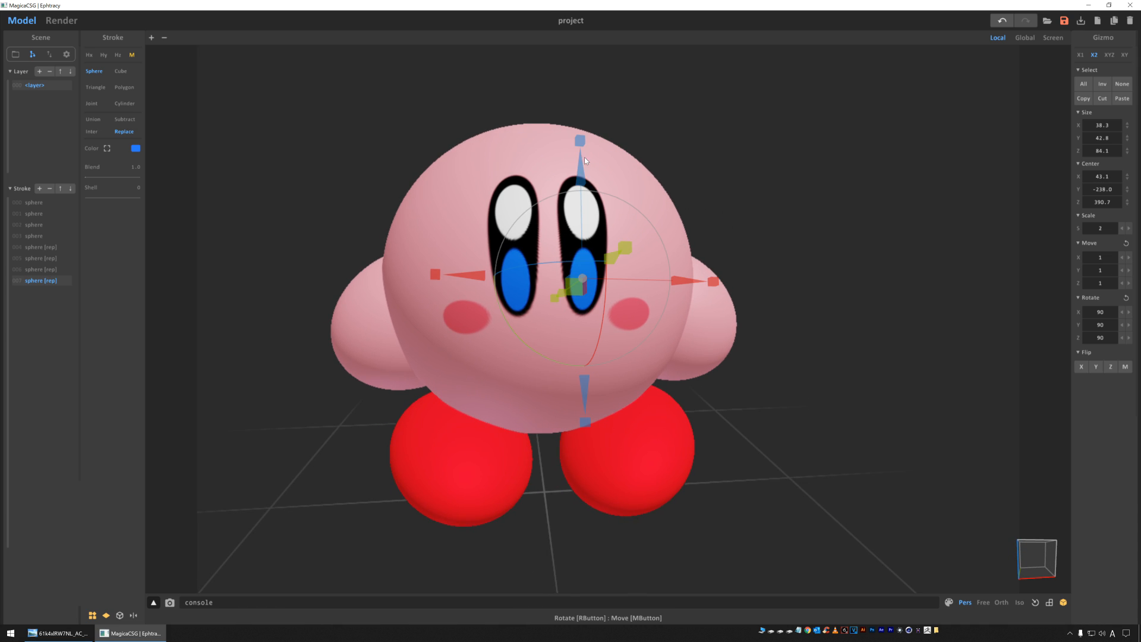
drag(582, 179, 582, 176)
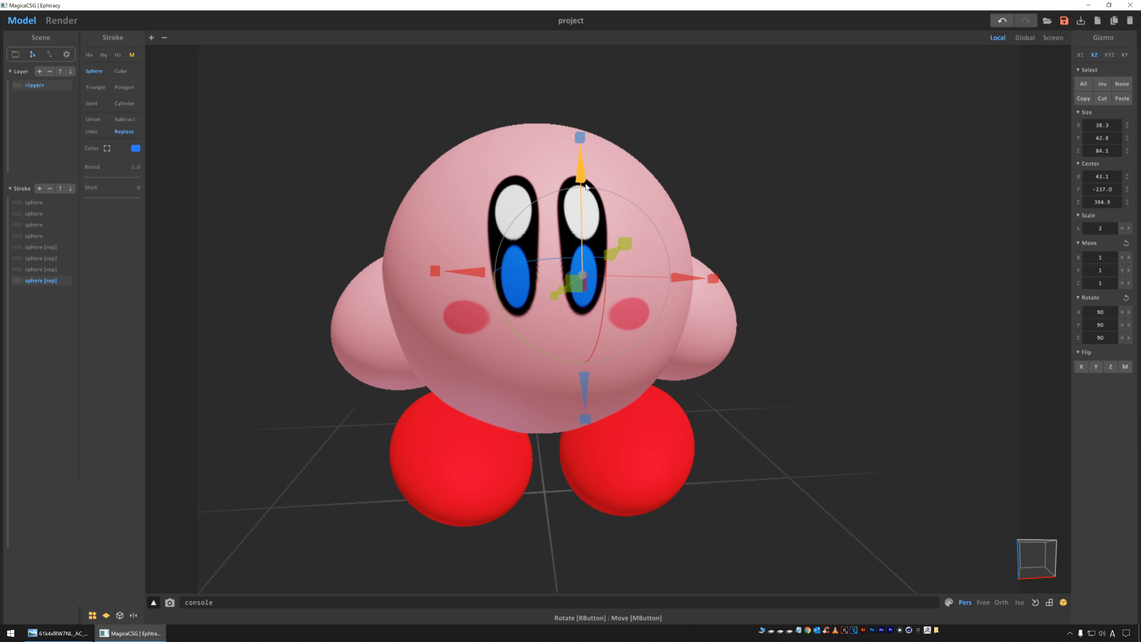
click(287, 187)
Add a Union sphere matching the blue highlight's size and position, and color it black with value 0
mouse_move(710, 129)
right_down()
mouse_move(677, 138)
mouse_move(719, 147)
right_up()
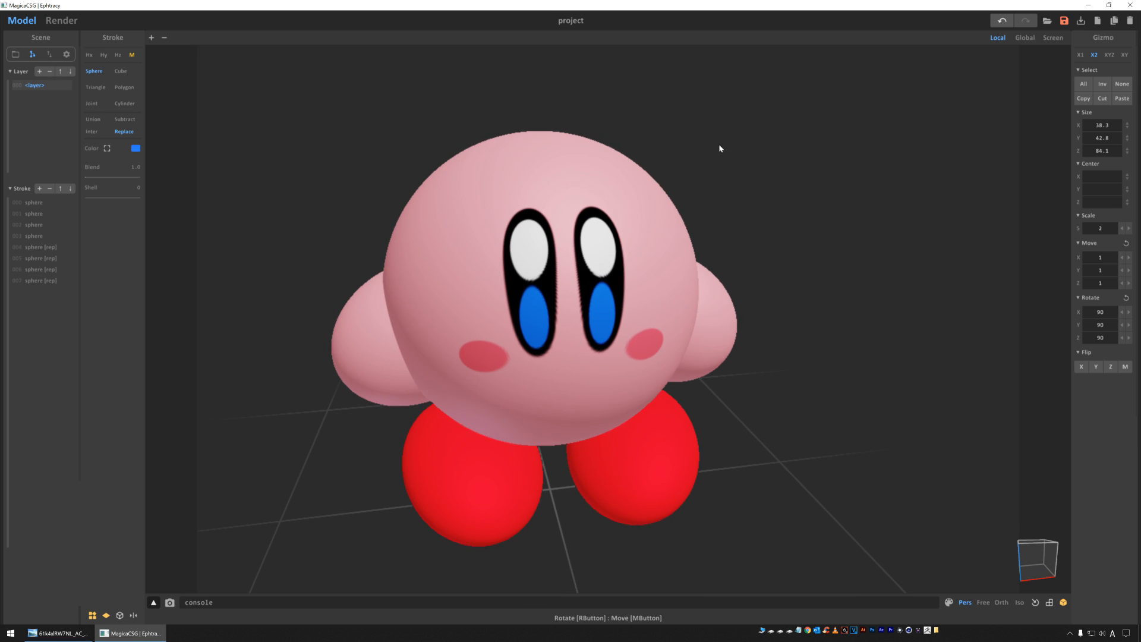
click(607, 313)
click(40, 188)
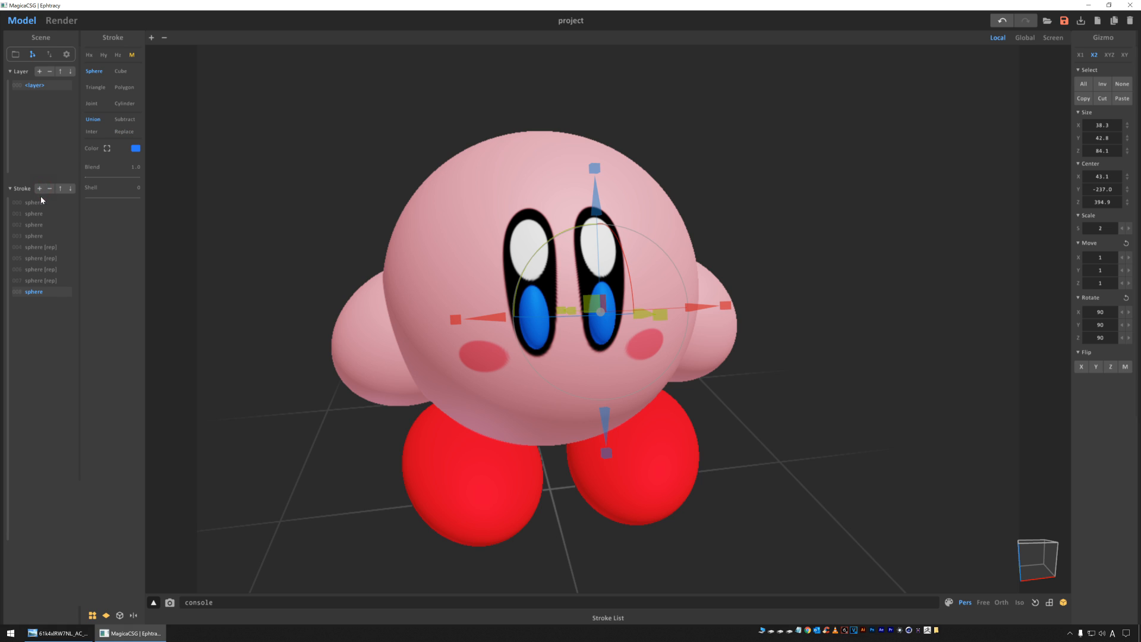
click(136, 148)
drag(190, 183, 159, 189)
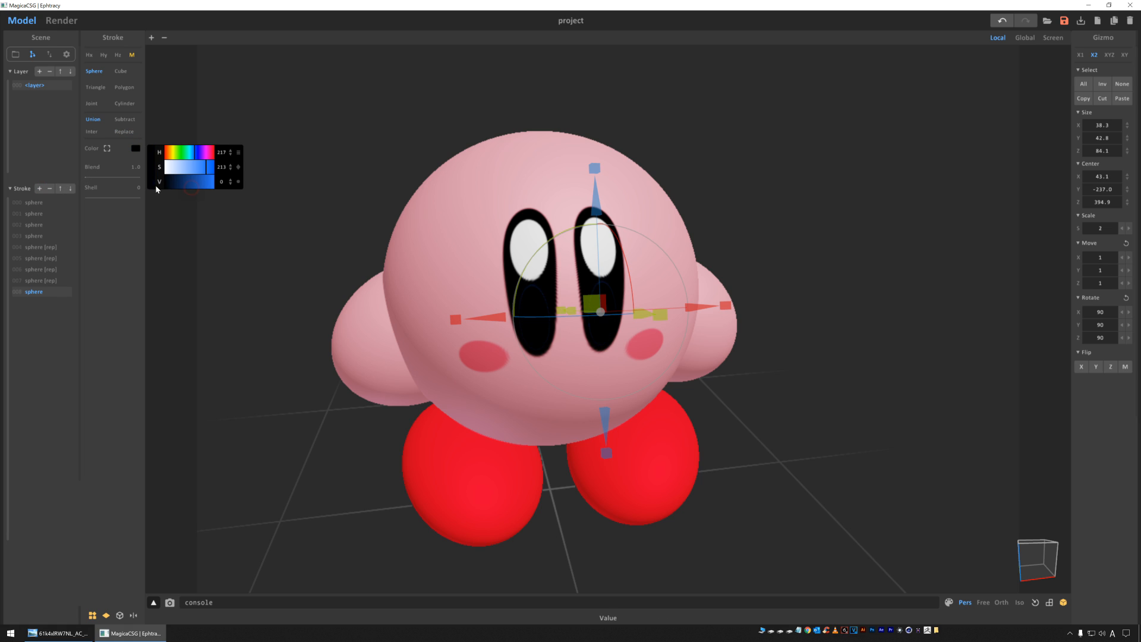
Raise the black sphere to center Z about 424.9 and widen it to about 49.6 on X
drag(595, 208, 595, 184)
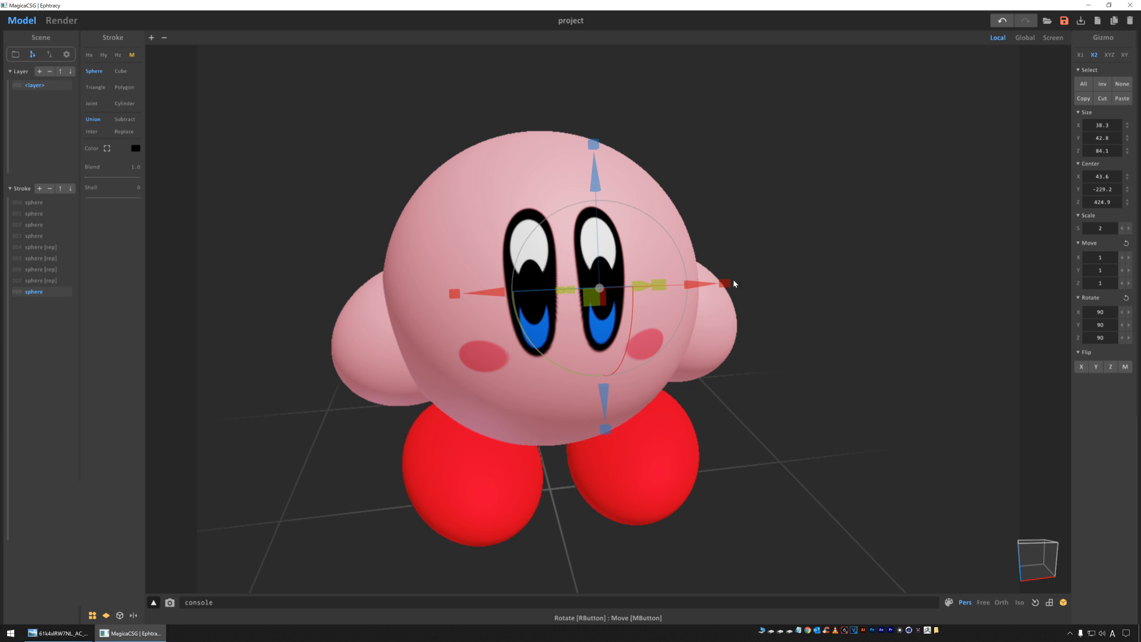
drag(726, 286, 730, 287)
right_drag(731, 283, 748, 215)
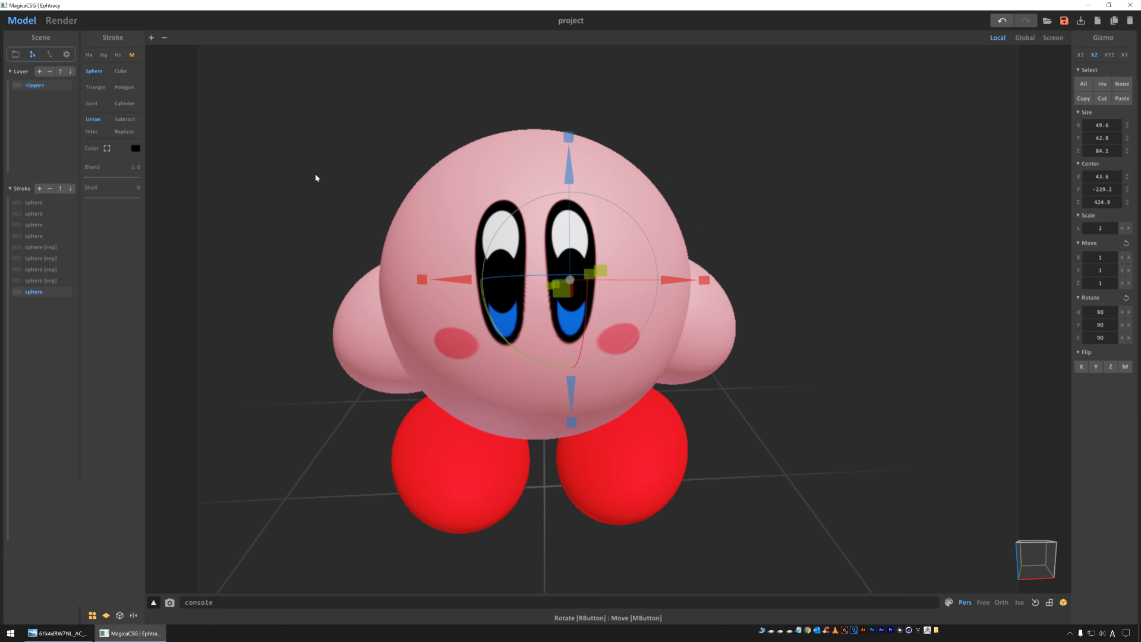
right_drag(319, 148, 250, 178)
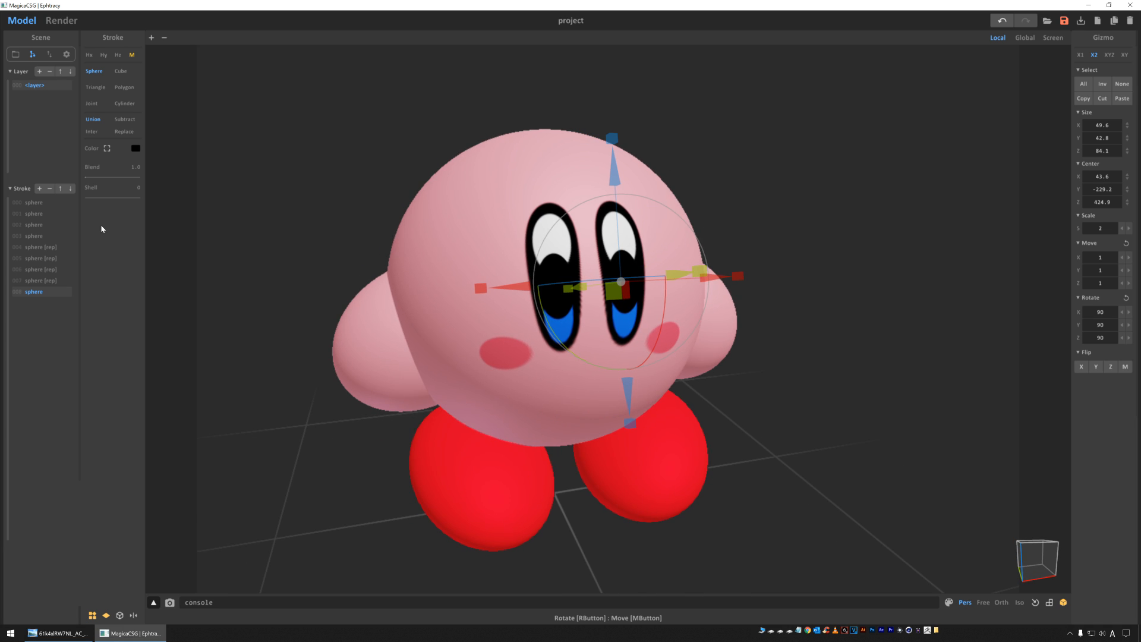
Reorder the strokes so that the white highlight comes after the black covering sphere
click(42, 269)
click(39, 284)
click(35, 292)
click(39, 281)
click(41, 269)
click(32, 281)
click(34, 291)
click(40, 280)
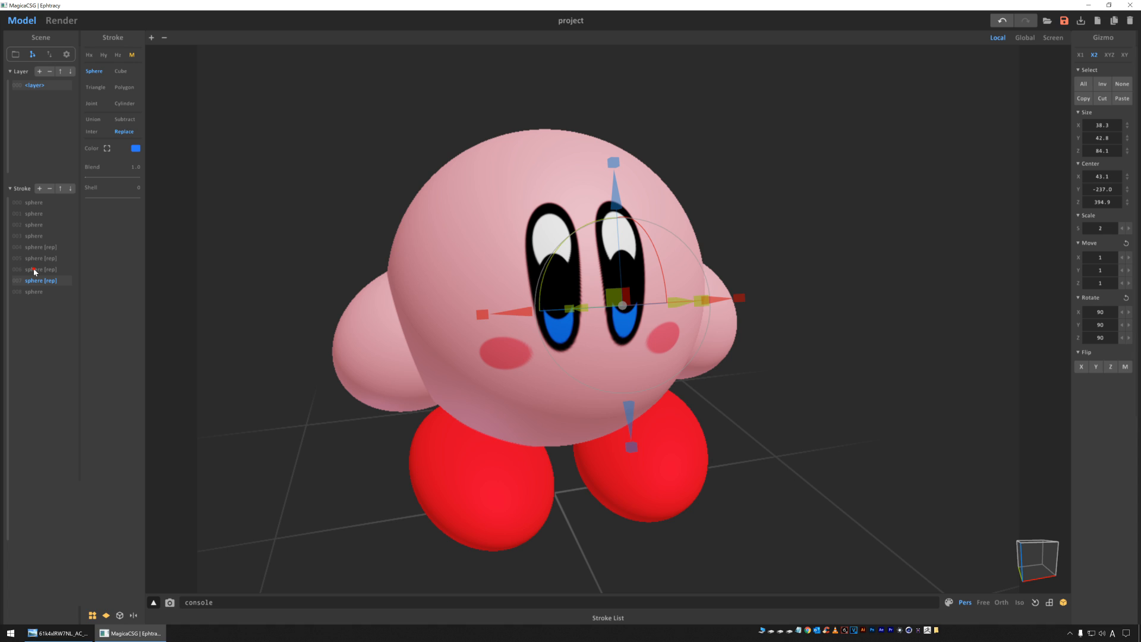
click(34, 271)
click(71, 189)
click(71, 188)
right_drag(330, 195, 270, 212)
Lower the black covering sphere to center Z about 419.9 and switch it to Replace
click(33, 282)
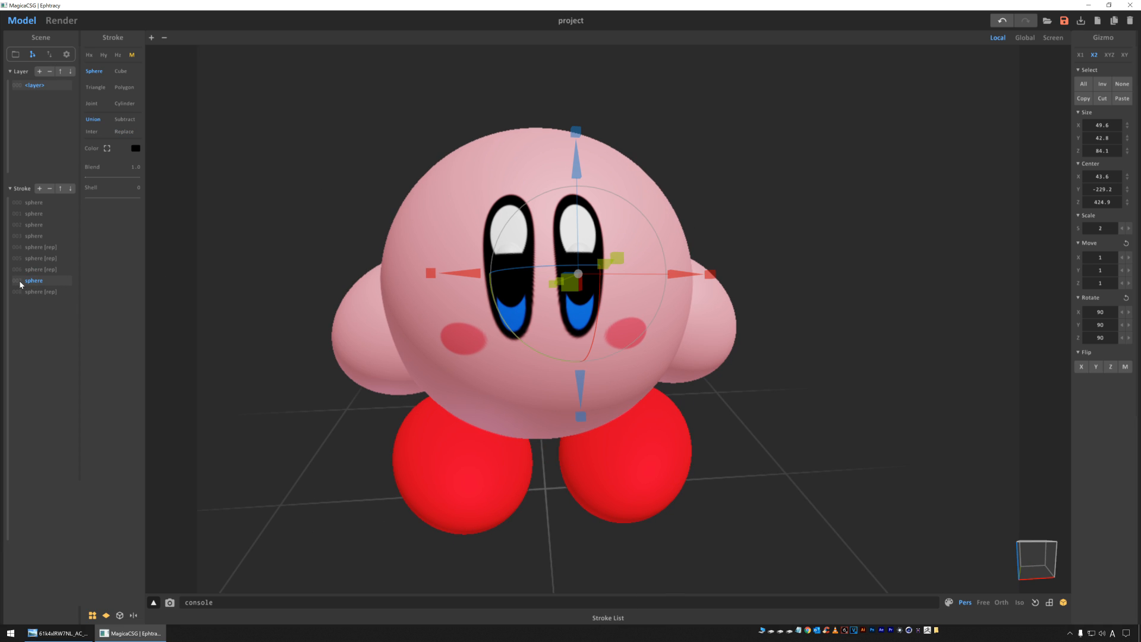
drag(577, 170, 577, 173)
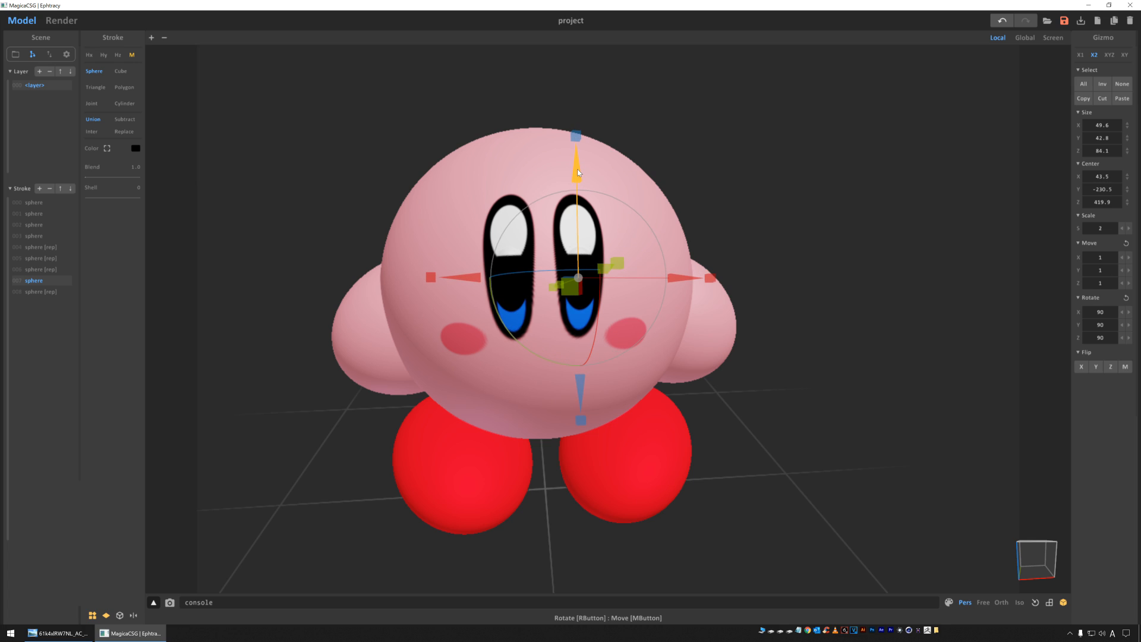
click(41, 291)
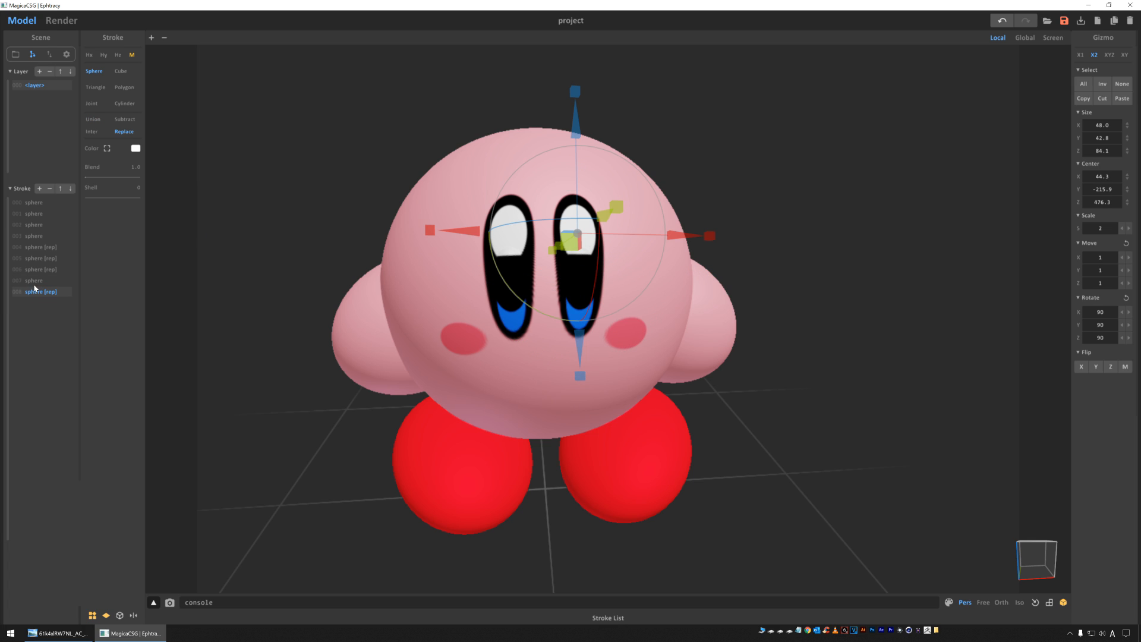
click(34, 281)
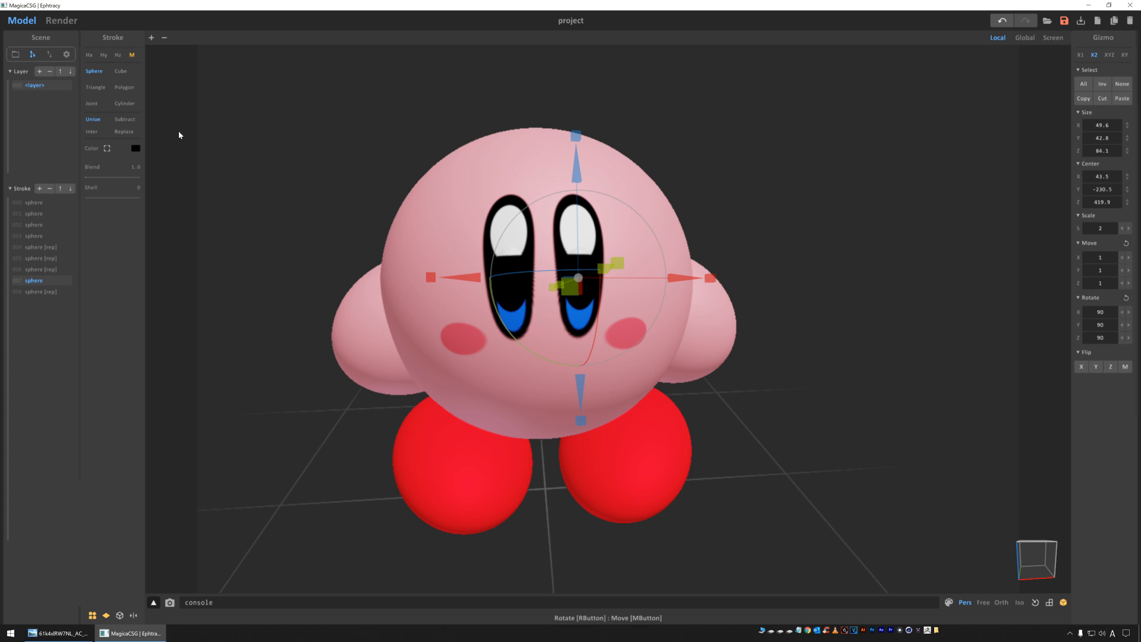
click(123, 132)
click(313, 158)
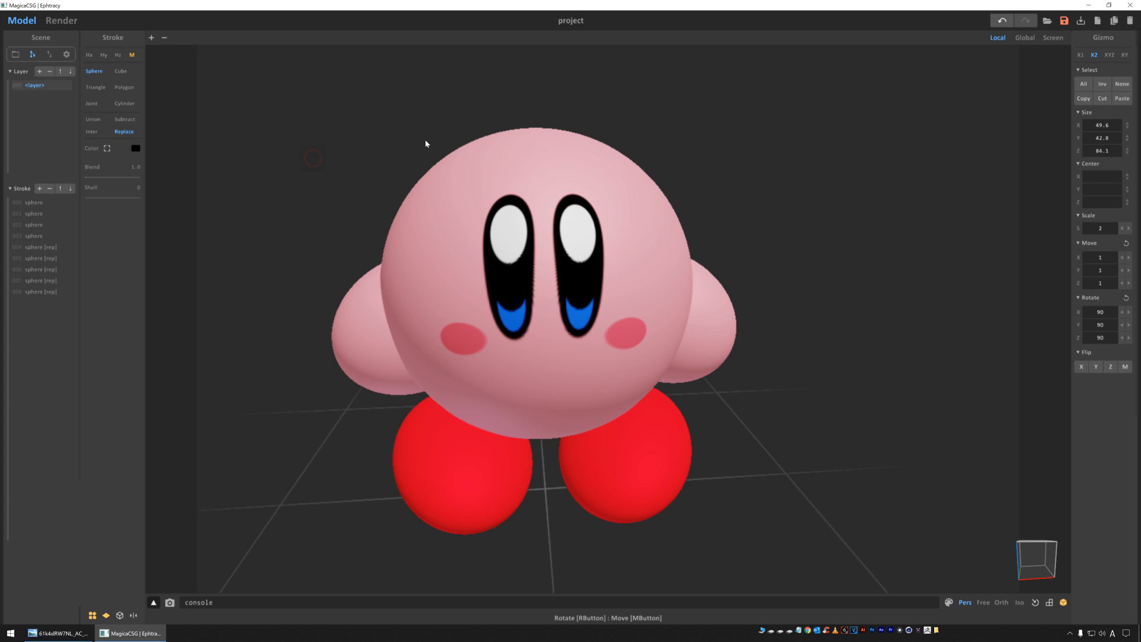
Raise the black covering sphere to center Z about 437.4 to expose more of the blue highlight
click(41, 280)
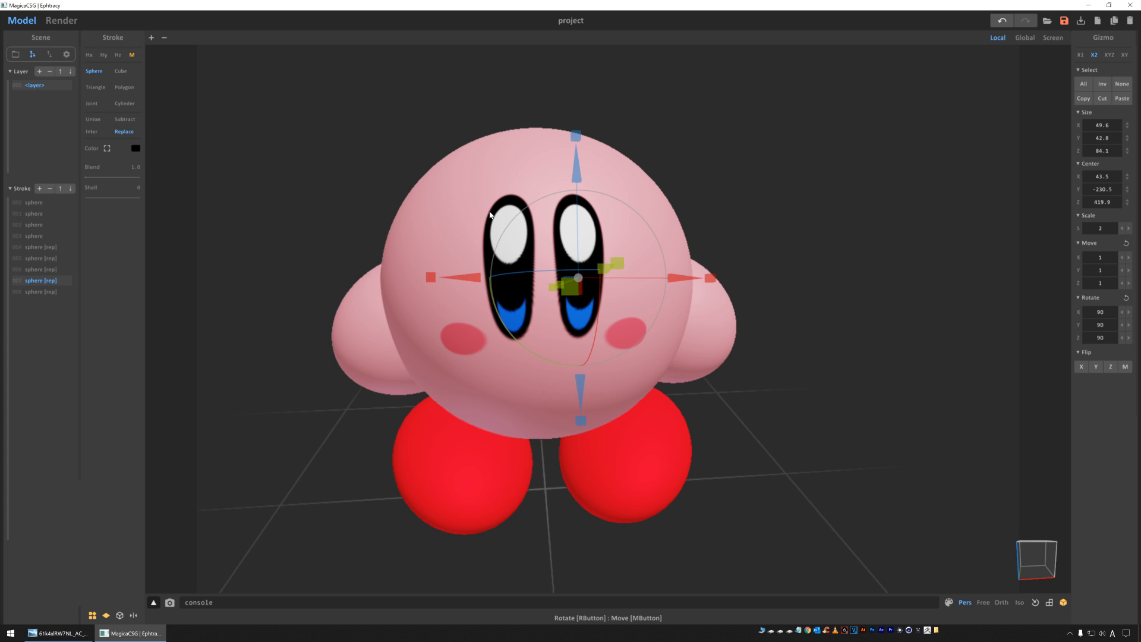
drag(577, 167, 577, 160)
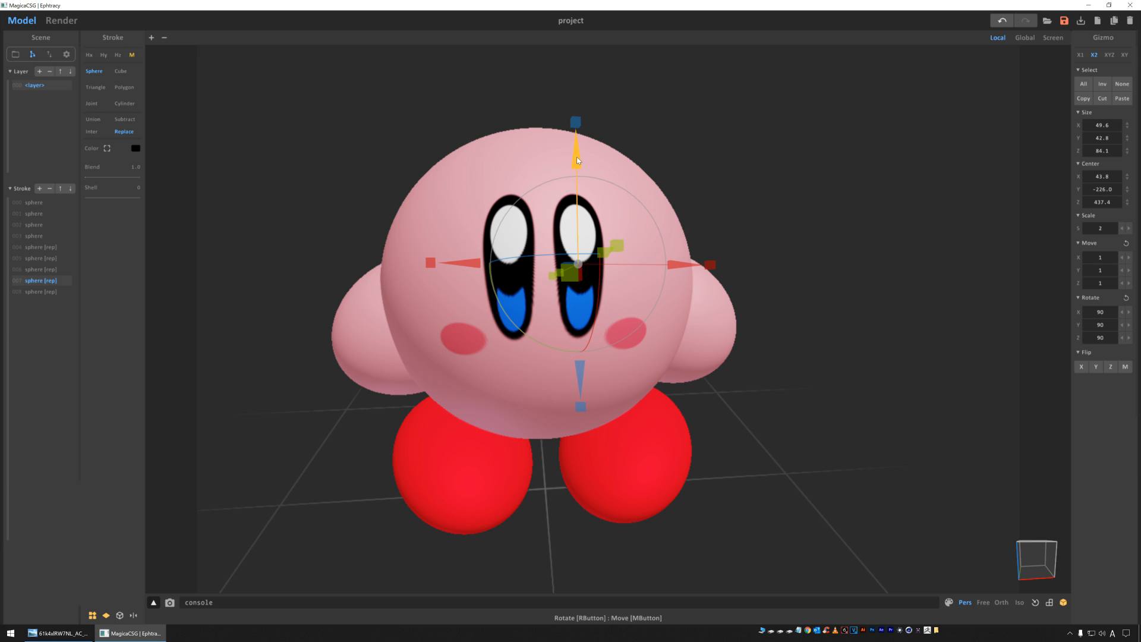
click(272, 151)
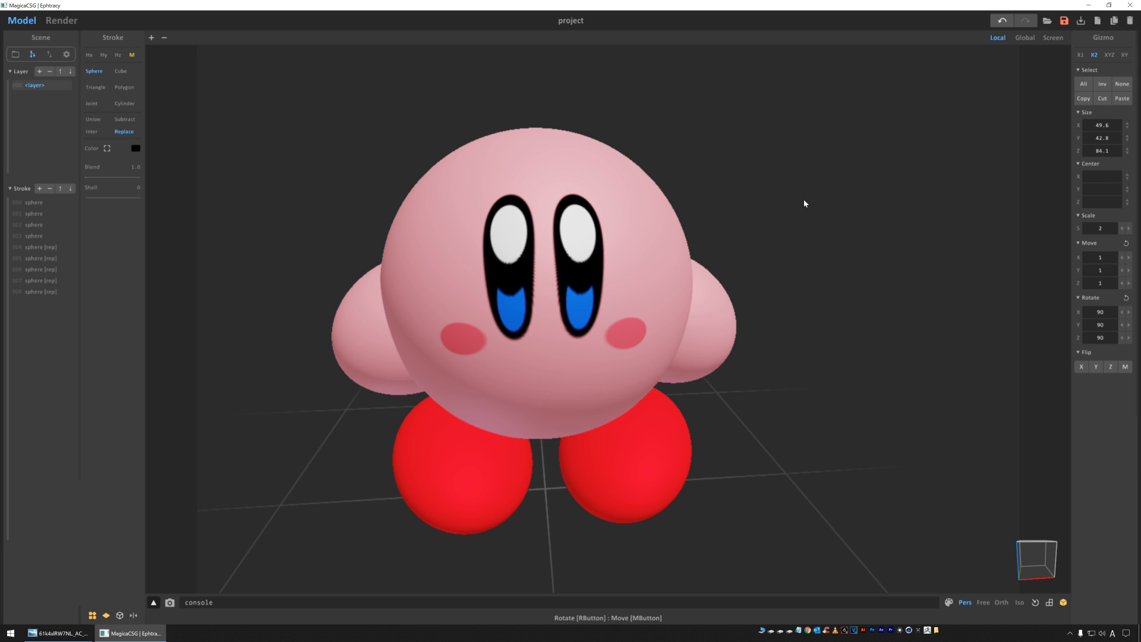
mouse_move(804, 203)
right_down()
mouse_move(764, 189)
mouse_move(810, 201)
right_up()
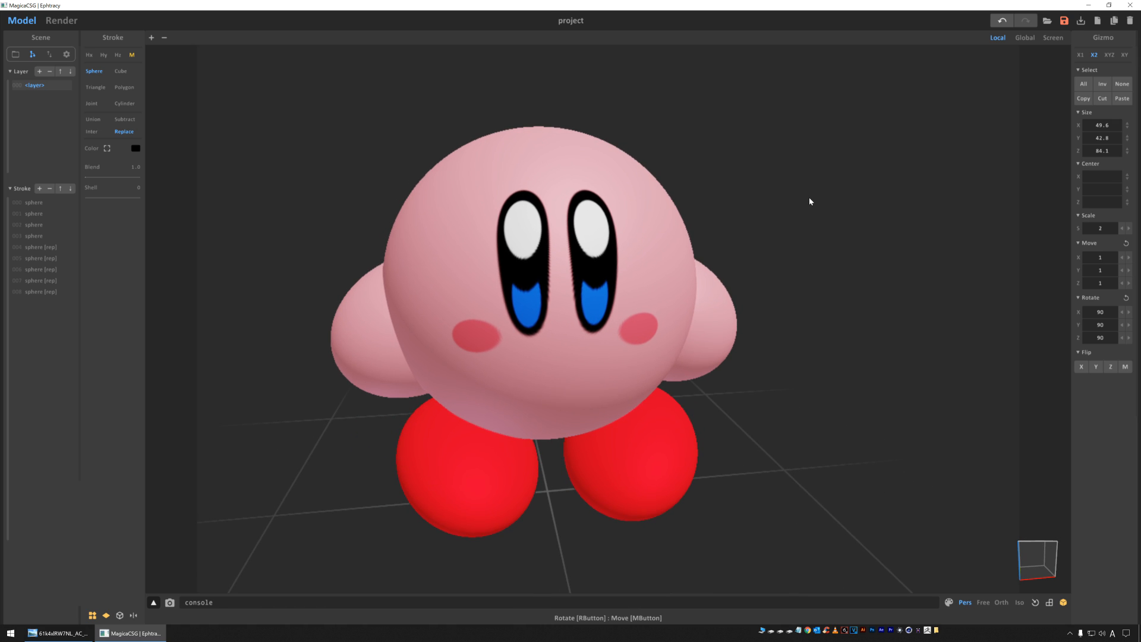
Shrink the white highlight to about 41.1 on X and 66.9 on Z
click(590, 225)
drag(715, 235, 721, 233)
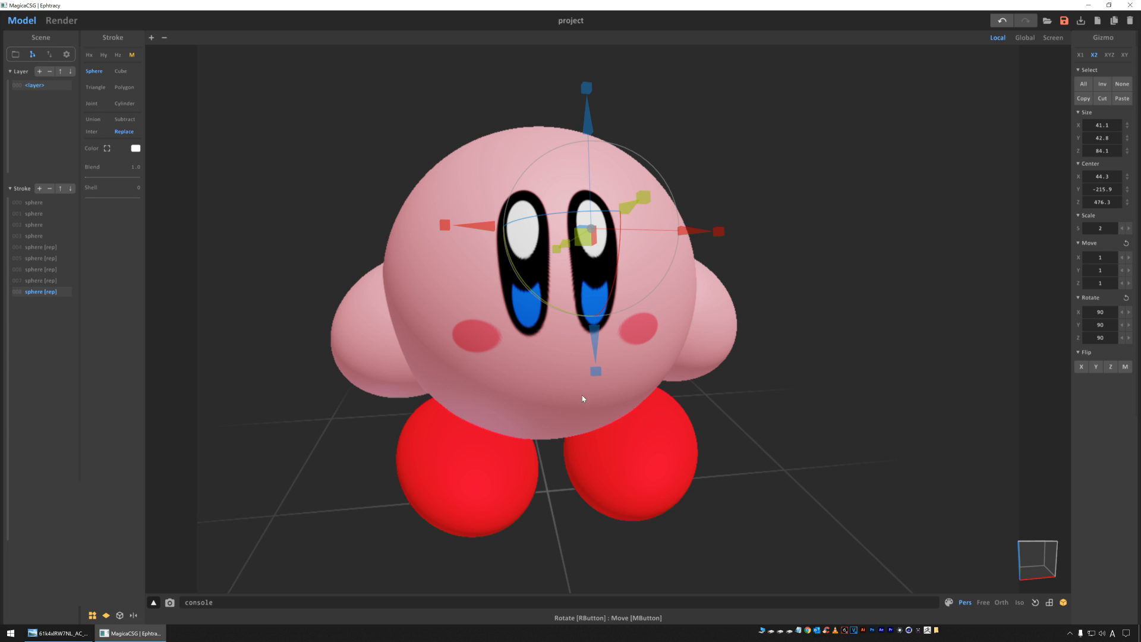
drag(598, 374, 598, 369)
drag(586, 102, 591, 131)
click(692, 181)
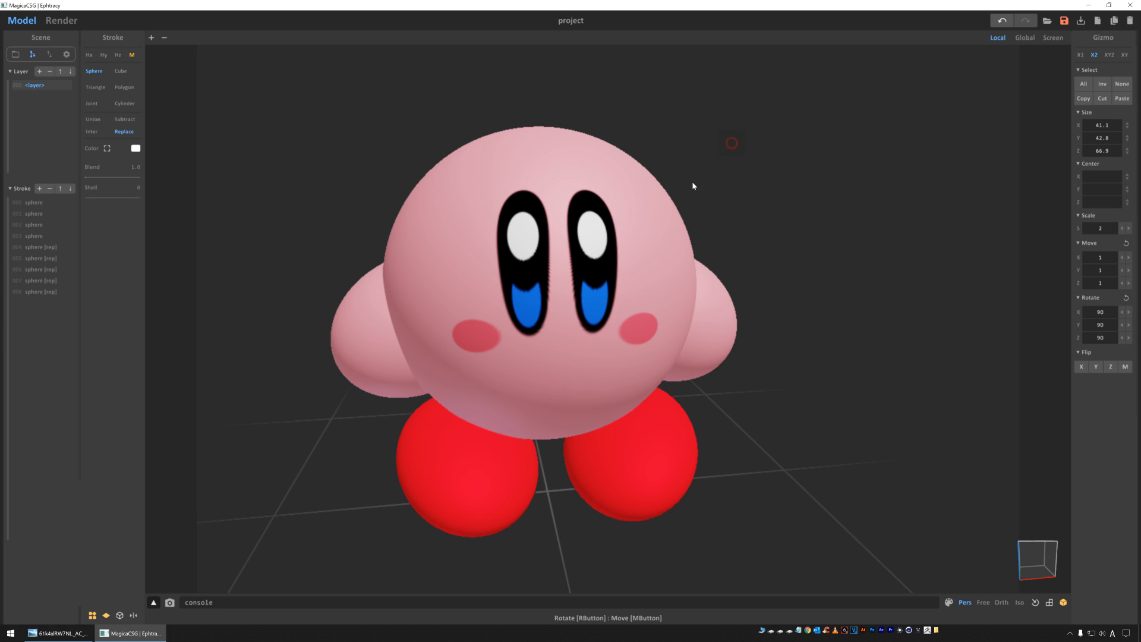
Lower the tall black eye sphere to center Z about 428.4 behind its highlights
click(582, 197)
mouse_move(590, 165)
mouse_down()
mouse_move(586, 149)
mouse_move(589, 165)
mouse_up()
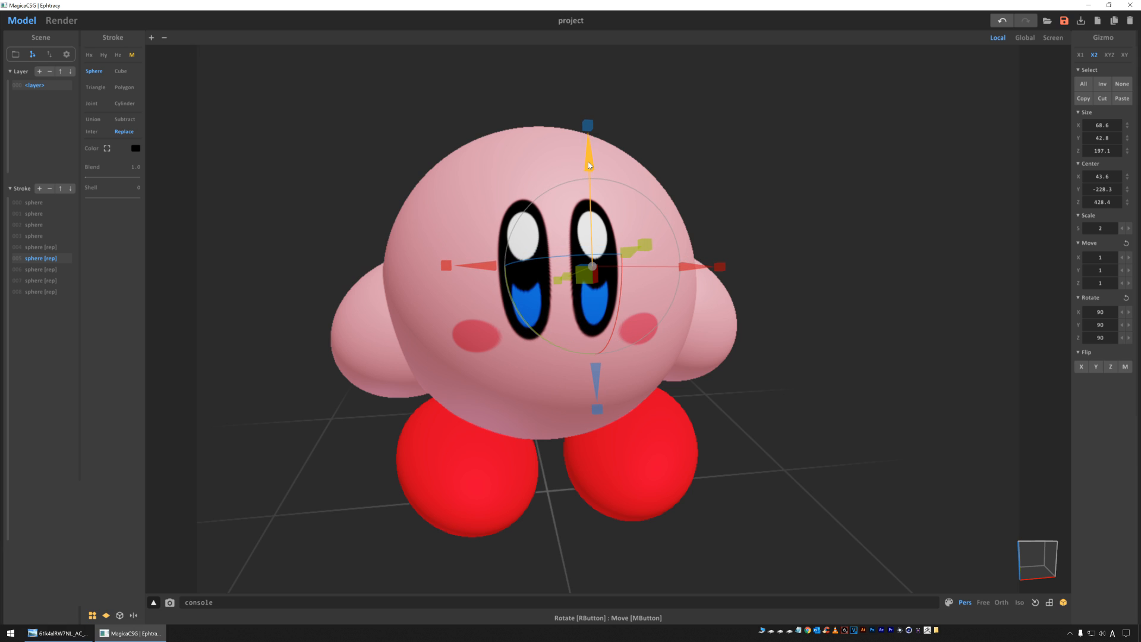
click(742, 150)
right_drag(757, 216, 745, 215)
Widen the black covering sphere between the highlights to about 63.3 on X
click(529, 269)
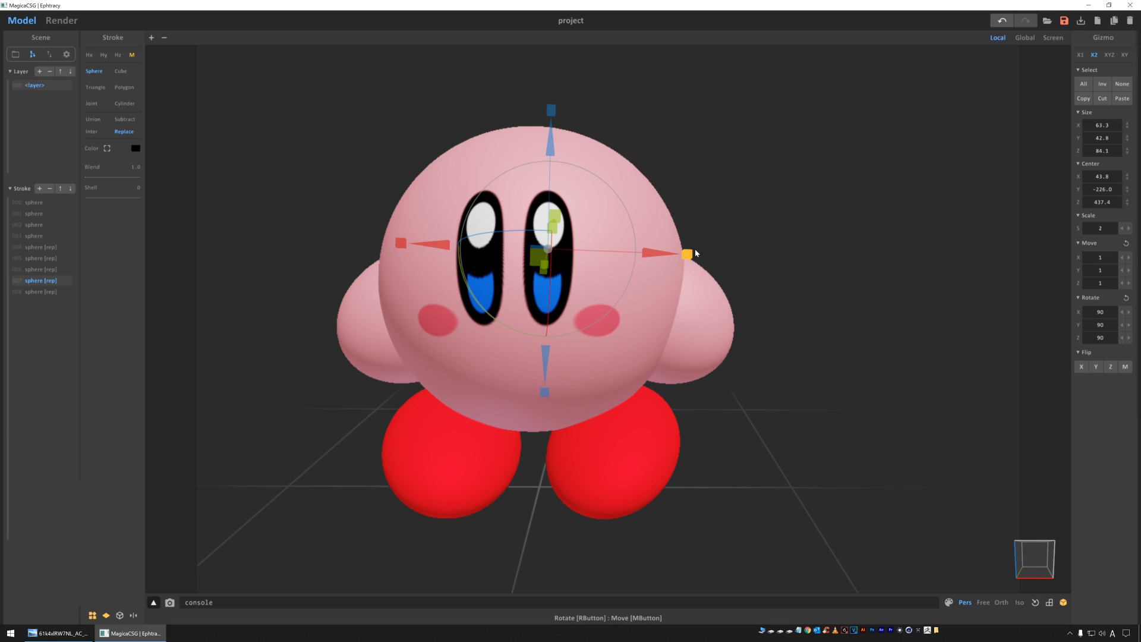
click(715, 190)
mouse_move(770, 194)
right_down()
mouse_move(853, 184)
mouse_move(787, 193)
mouse_move(734, 183)
mouse_move(744, 186)
right_up()
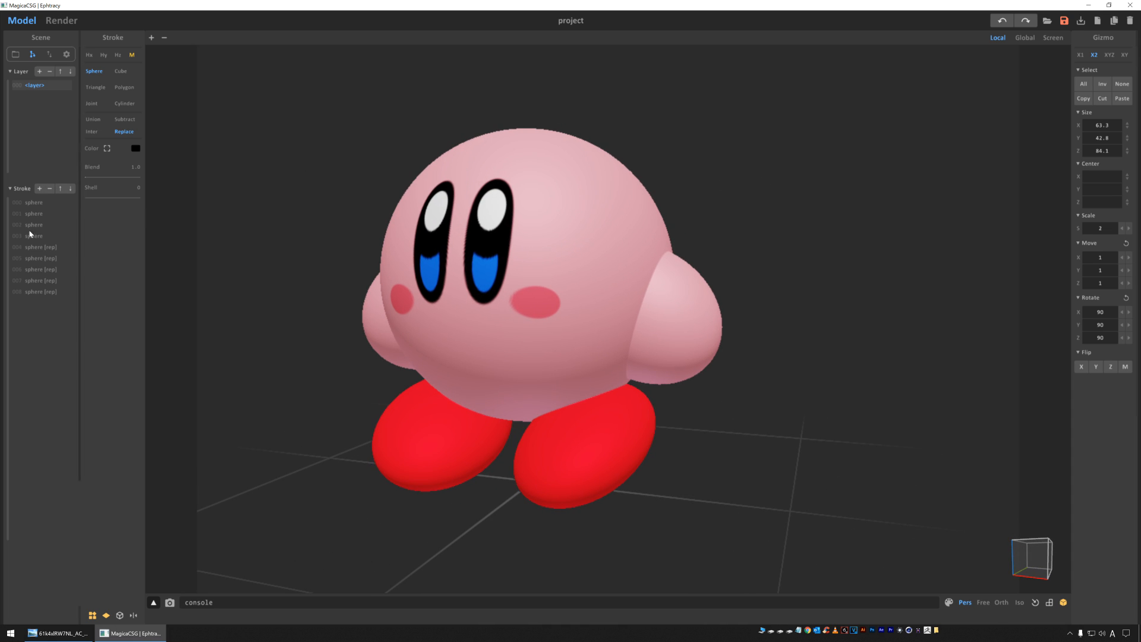
Add a black Union sphere of the covering sphere's size, pull it out in front of the face and turn off its X mirroring
click(39, 188)
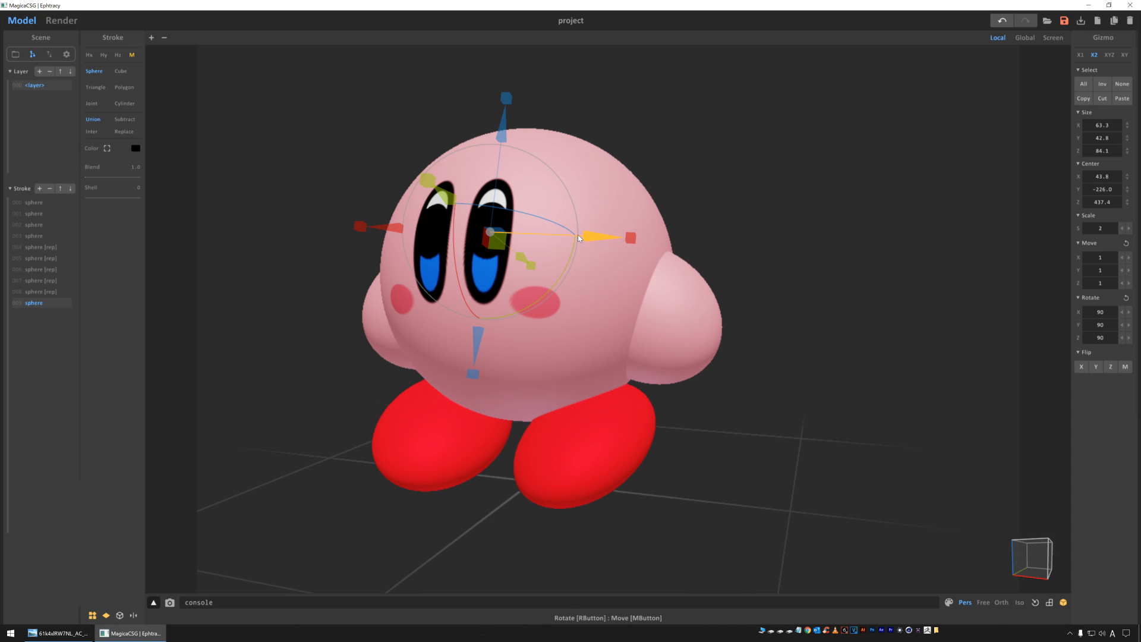
right_drag(687, 137, 667, 145)
drag(361, 217, 274, 184)
right_drag(170, 166, 322, 130)
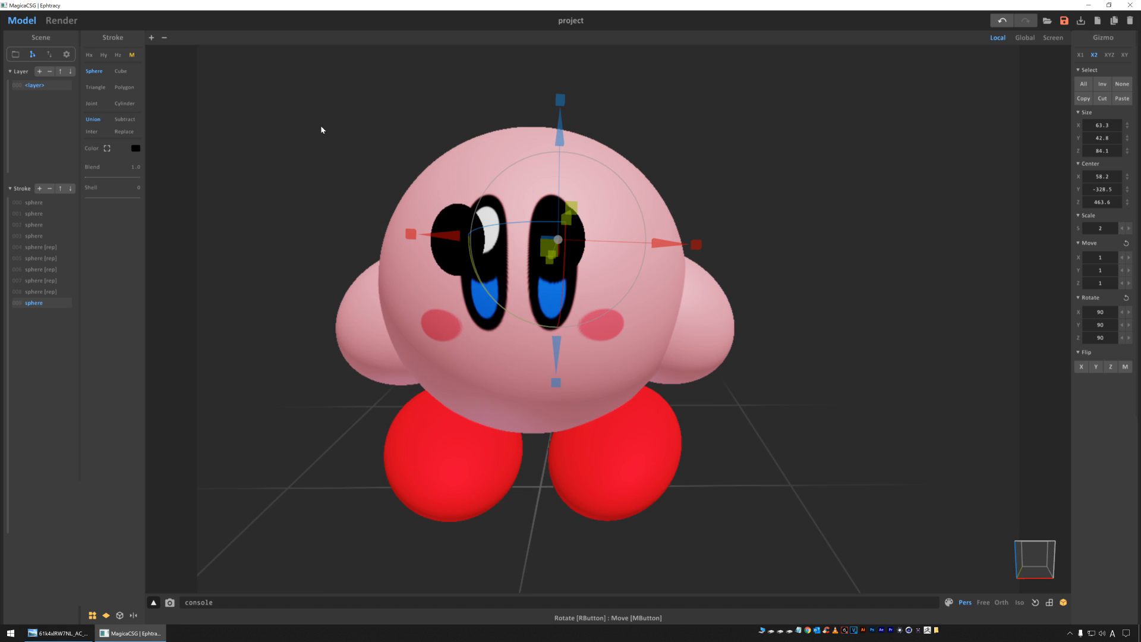
click(131, 55)
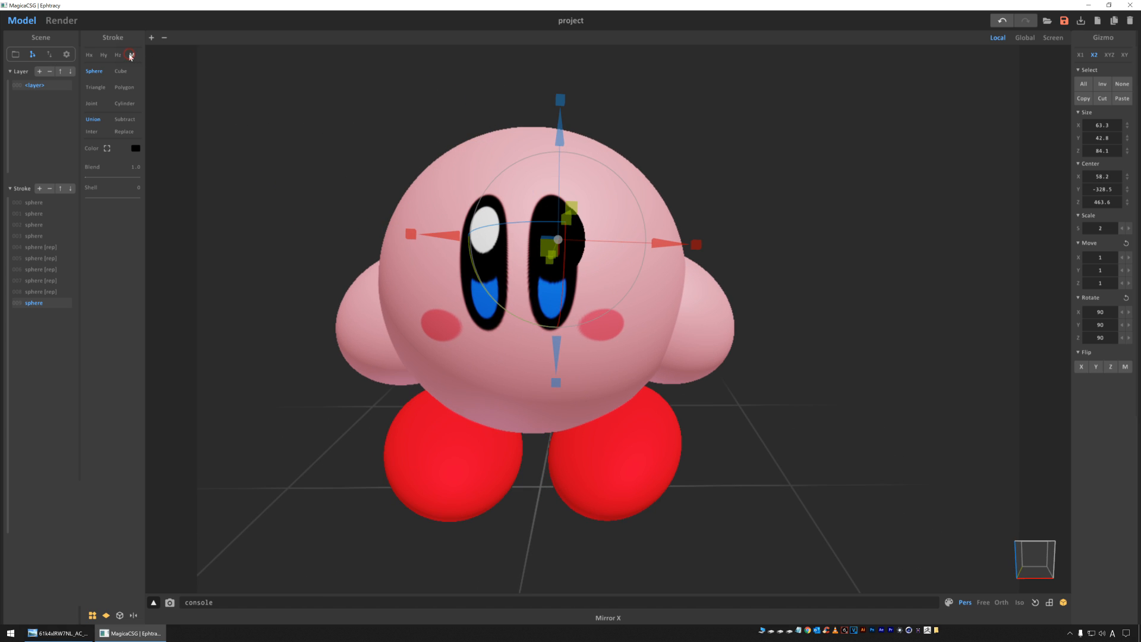
Place the unmirrored black sphere below the eyes at center 0, -373.8, 316.9
drag(562, 130, 560, 266)
drag(661, 381, 615, 381)
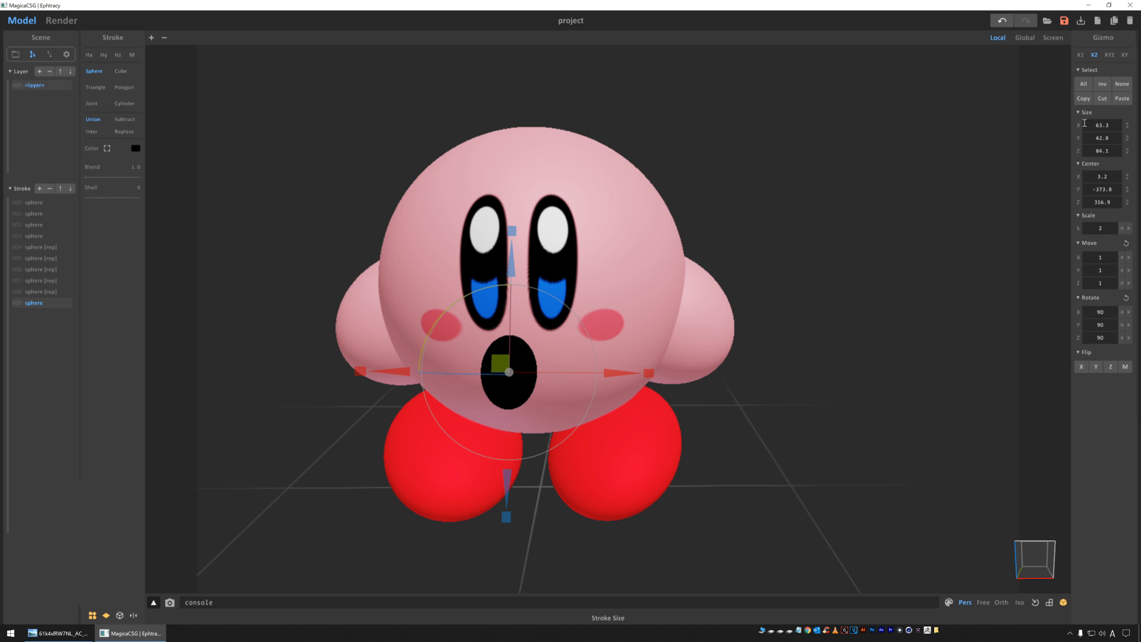
click(1095, 176)
text(0)
key(Return)
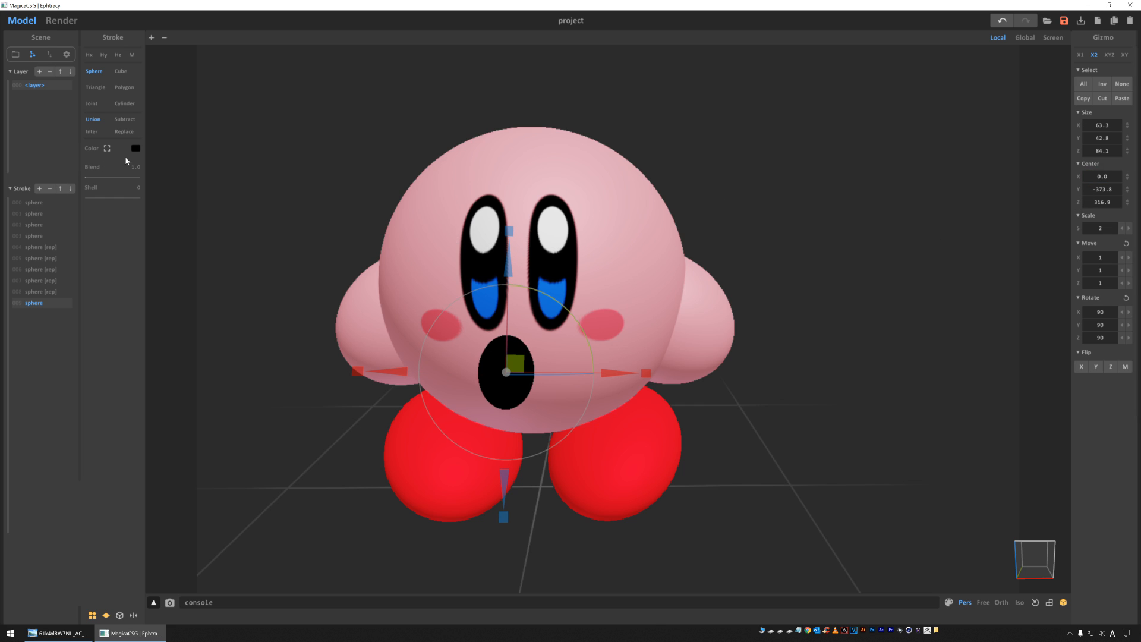
Color the mouth sphere in front of the face red
click(136, 148)
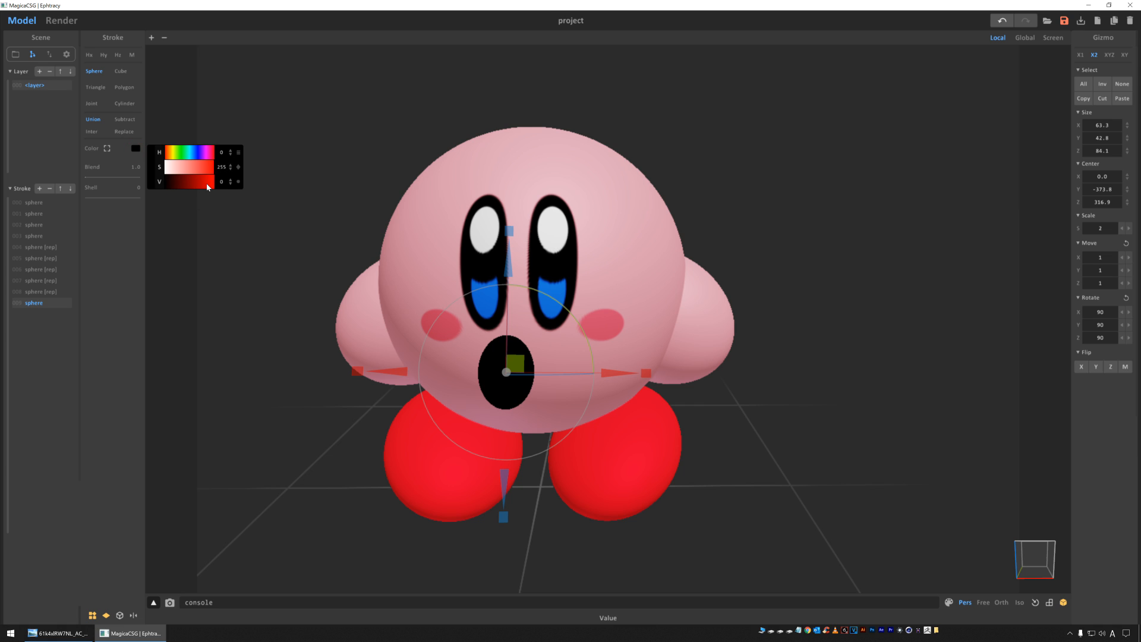
drag(208, 183, 224, 183)
right_drag(400, 112, 422, 262)
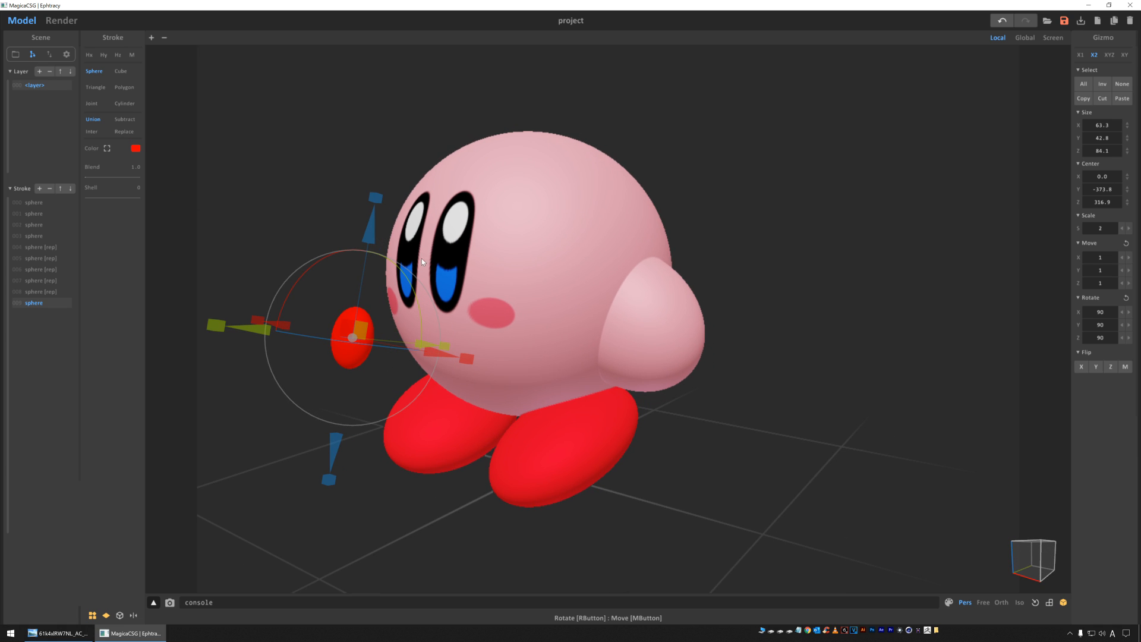
Embed the red mouth sphere in the face, with a Y size of about 144.8 and center 0, -224.5, 278.3
right_drag(287, 389, 250, 382)
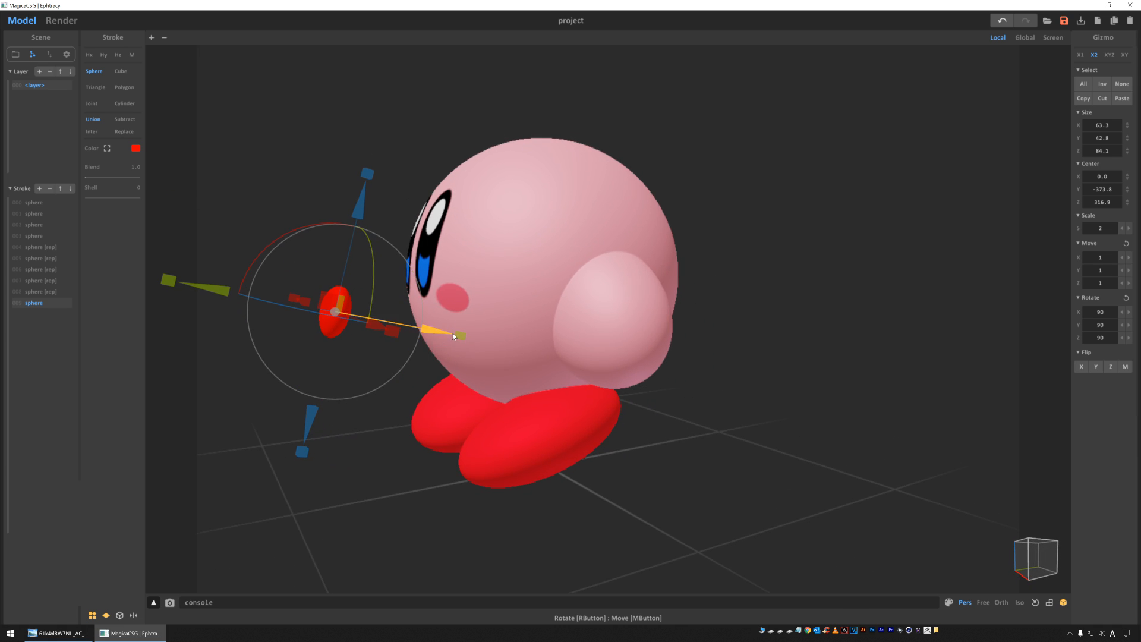
drag(461, 336, 504, 329)
right_drag(318, 189, 387, 180)
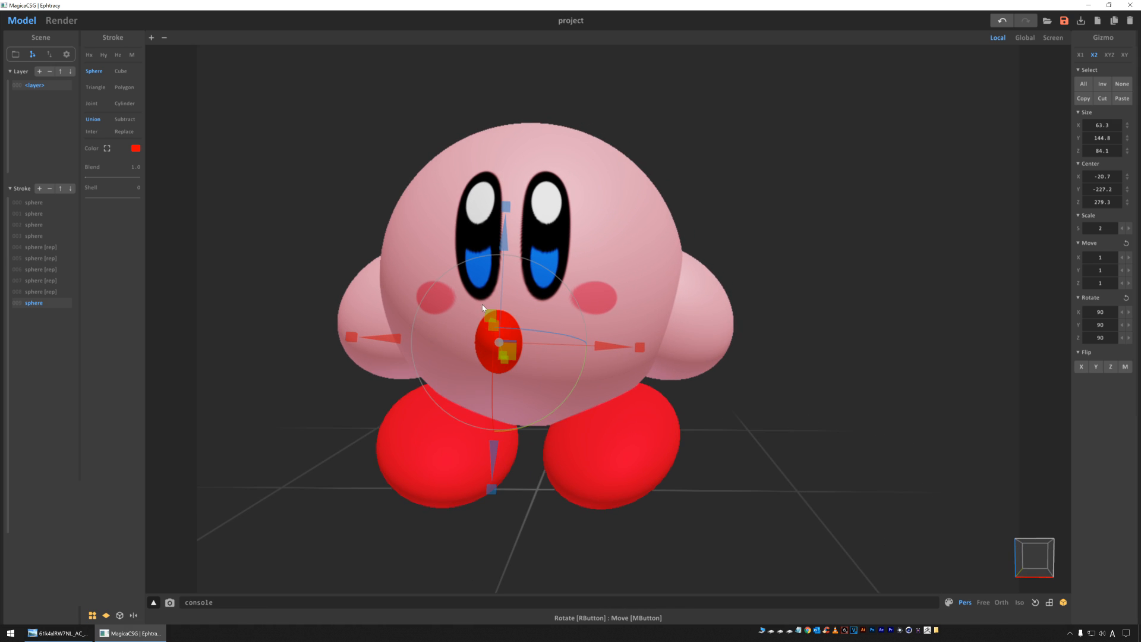
drag(593, 342, 608, 344)
right_drag(721, 181, 739, 181)
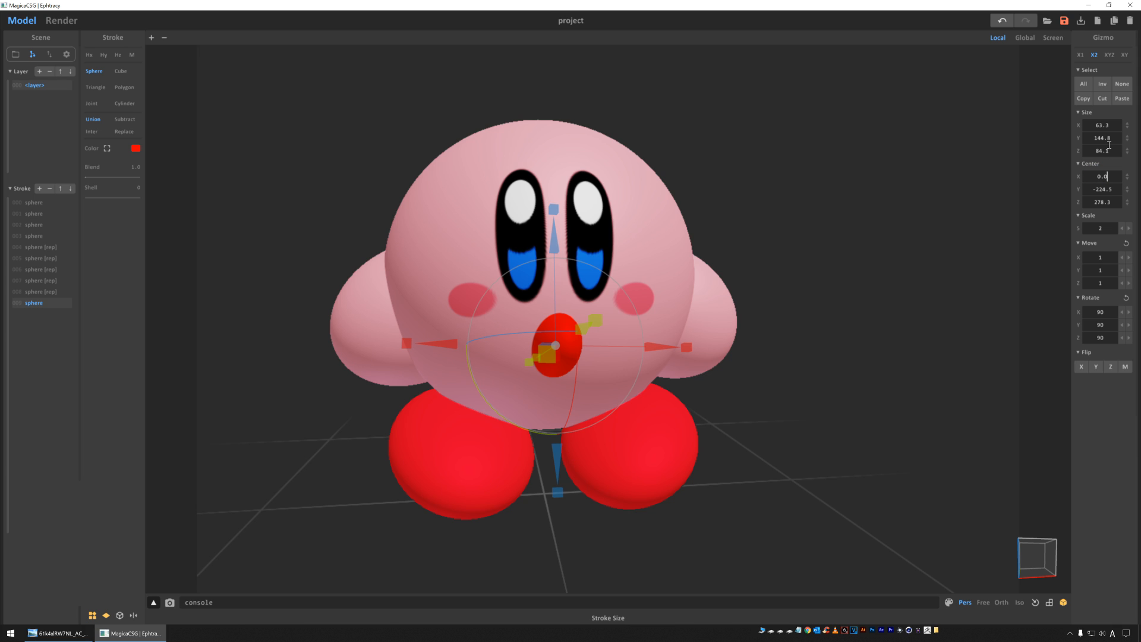
Carve the mouth into the face by switching the red sphere from Union to Subtract
right_drag(861, 158, 727, 192)
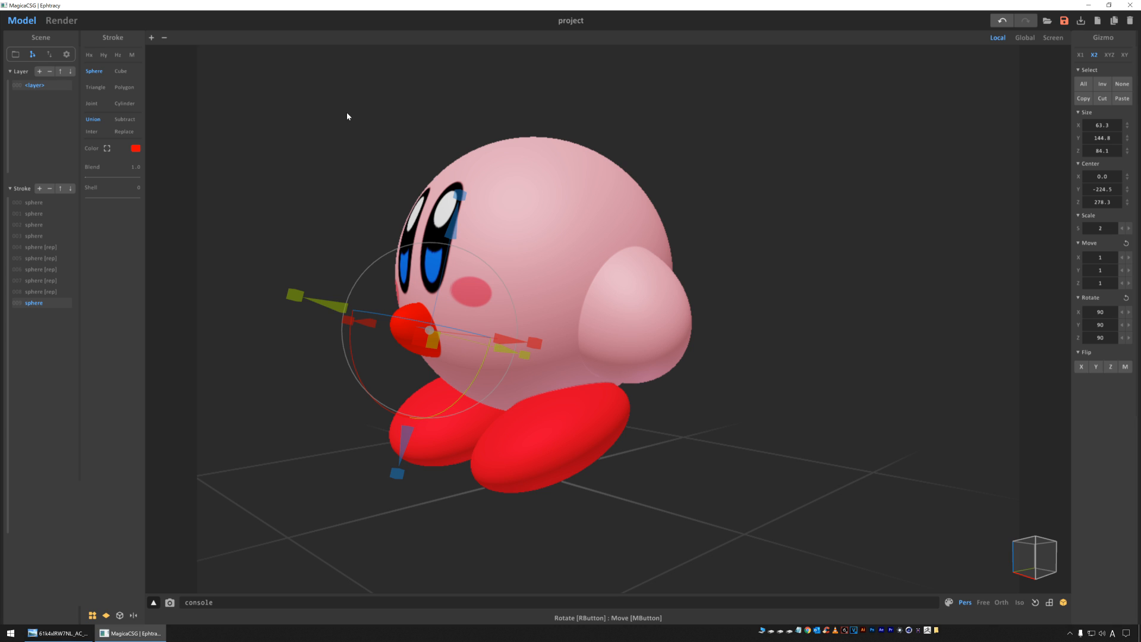
click(125, 119)
mouse_move(250, 163)
right_down()
mouse_move(329, 148)
mouse_move(330, 159)
right_up()
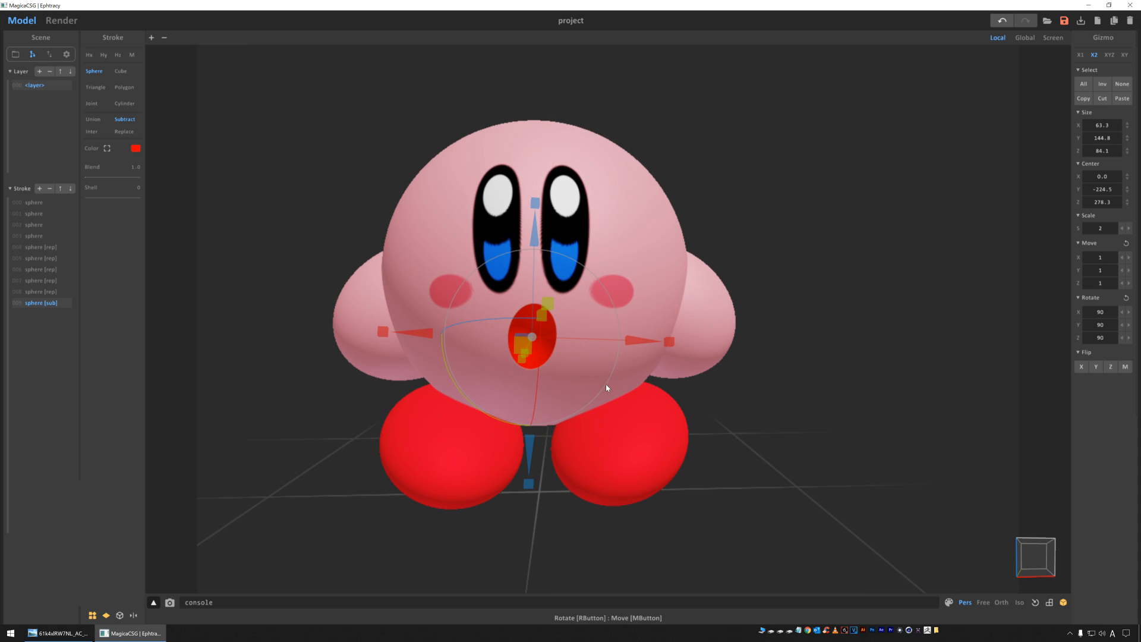
Enlarge the mouth cutout to about 114 on X and 104.1 on Z, and lower its center to about 269 on Z
drag(665, 338, 692, 340)
mouse_move(533, 206)
mouse_down()
mouse_move(533, 189)
mouse_move(531, 200)
mouse_up()
right_drag(740, 158, 686, 157)
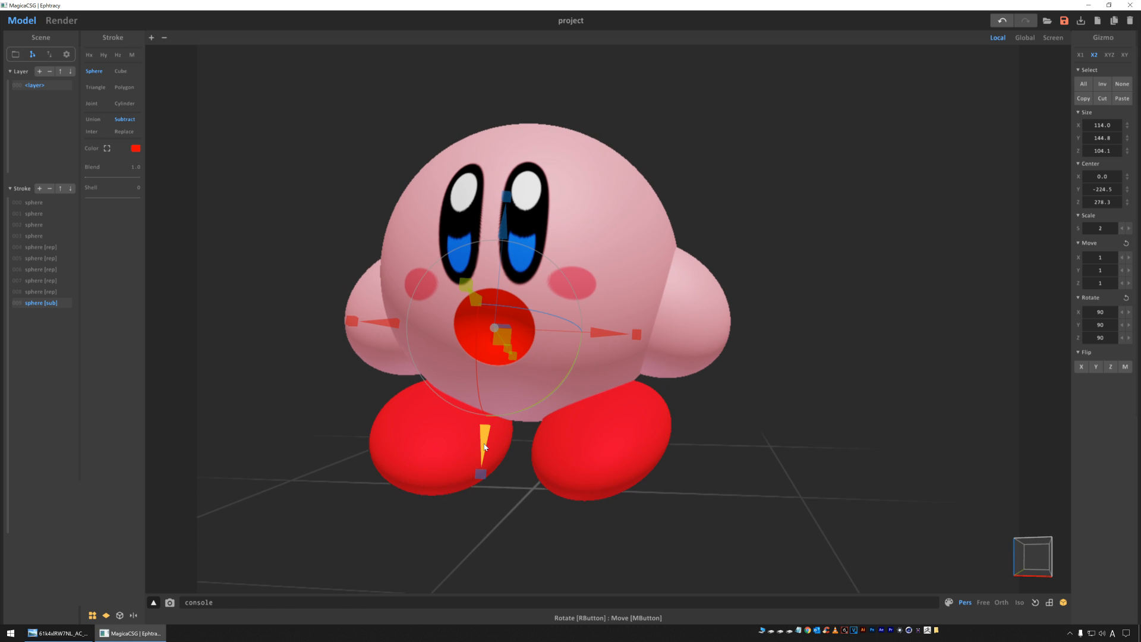
drag(485, 447, 486, 453)
click(331, 210)
right_drag(333, 212, 793, 240)
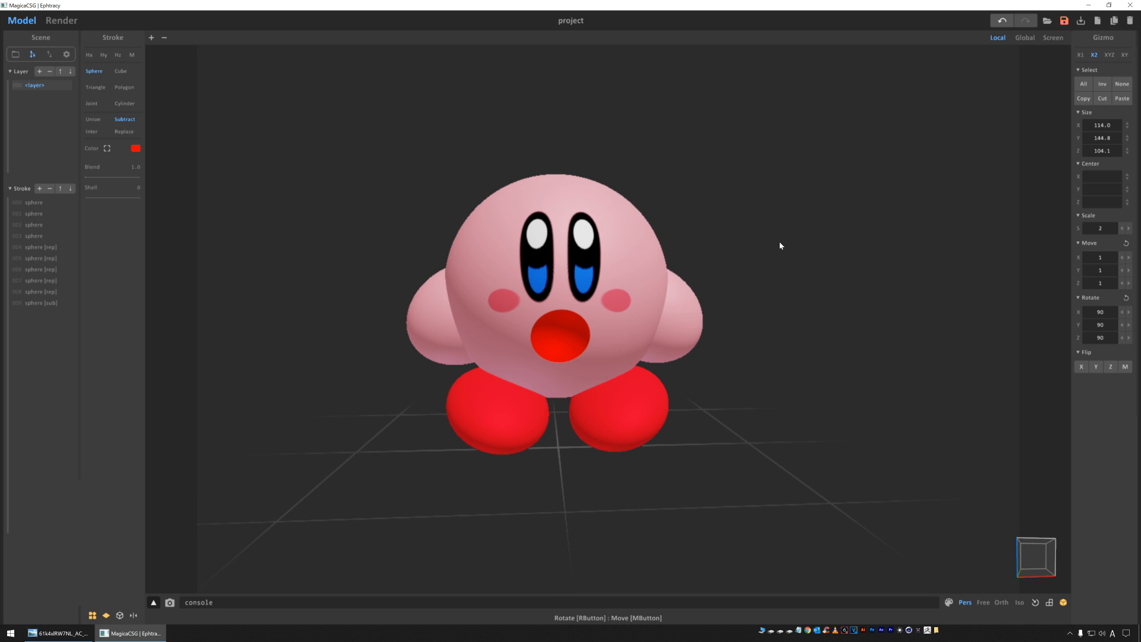
Fine-tune the angle of the mirrored feet by rotating the foot sphere slightly
click(603, 426)
mouse_move(717, 377)
right_down()
mouse_move(743, 300)
mouse_move(569, 472)
right_up()
drag(571, 471, 601, 461)
click(752, 319)
mouse_move(752, 319)
right_down()
mouse_move(800, 280)
mouse_move(801, 314)
right_up()
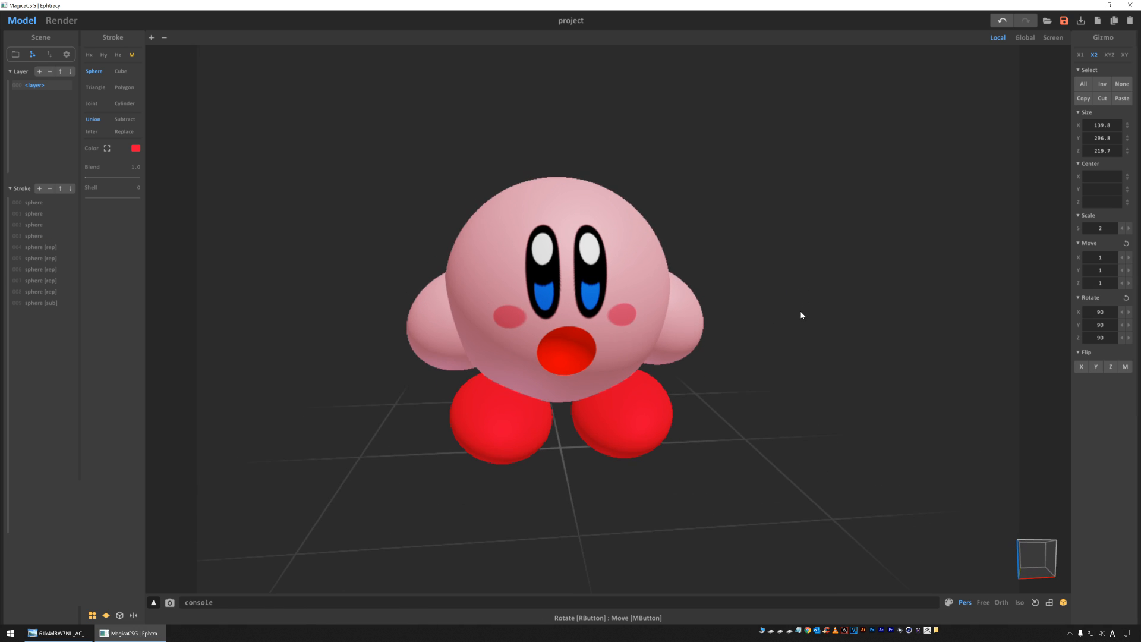
click(616, 458)
mouse_move(663, 420)
right_down()
mouse_move(695, 428)
mouse_move(641, 433)
mouse_move(649, 376)
right_up()
mouse_move(648, 384)
mouse_down()
mouse_move(612, 434)
mouse_move(540, 452)
mouse_move(550, 449)
mouse_up()
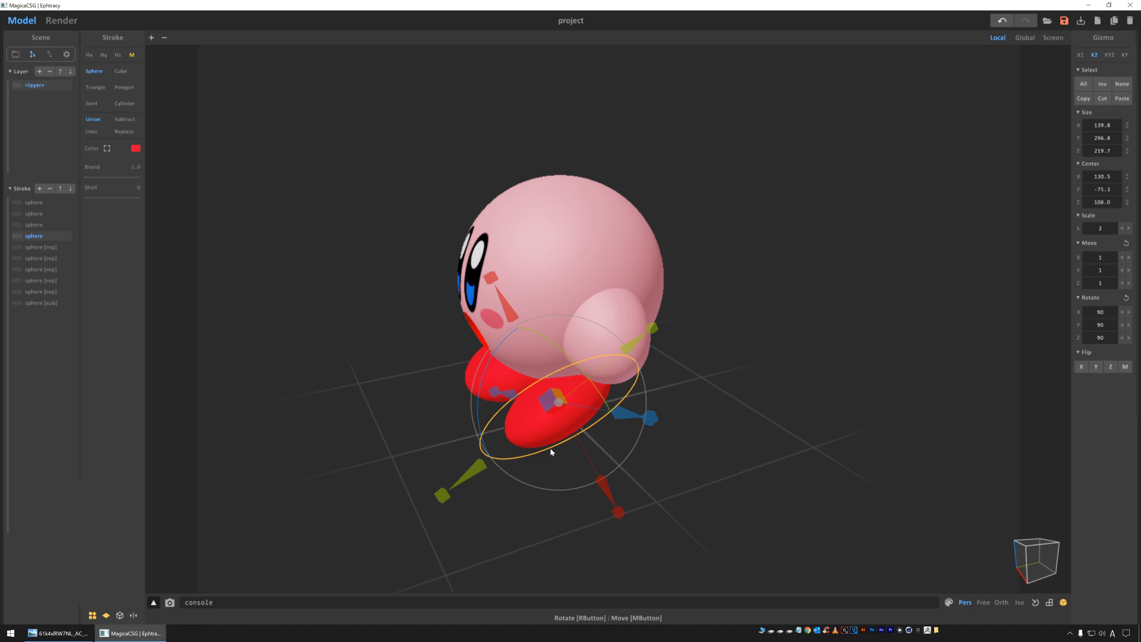
click(384, 403)
mouse_move(385, 404)
right_down()
mouse_move(490, 383)
mouse_move(494, 345)
right_up()
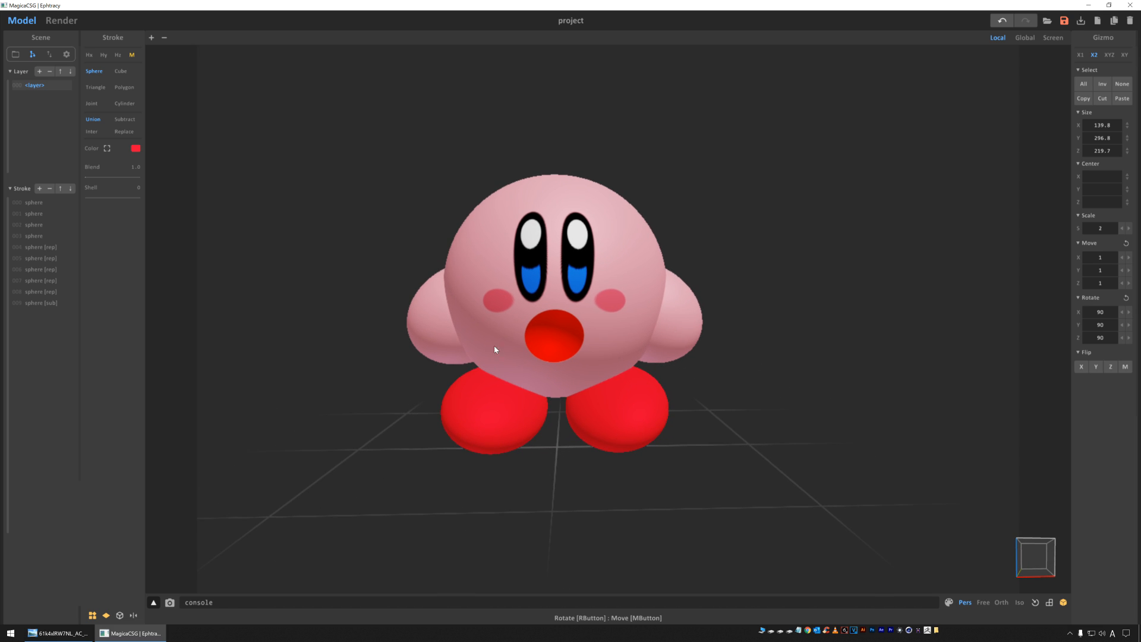
Spread the mirrored cheek spheres outward to center about 230.8, -193.5, 350.7 and lengthen them to about 601.5 on Z
click(616, 309)
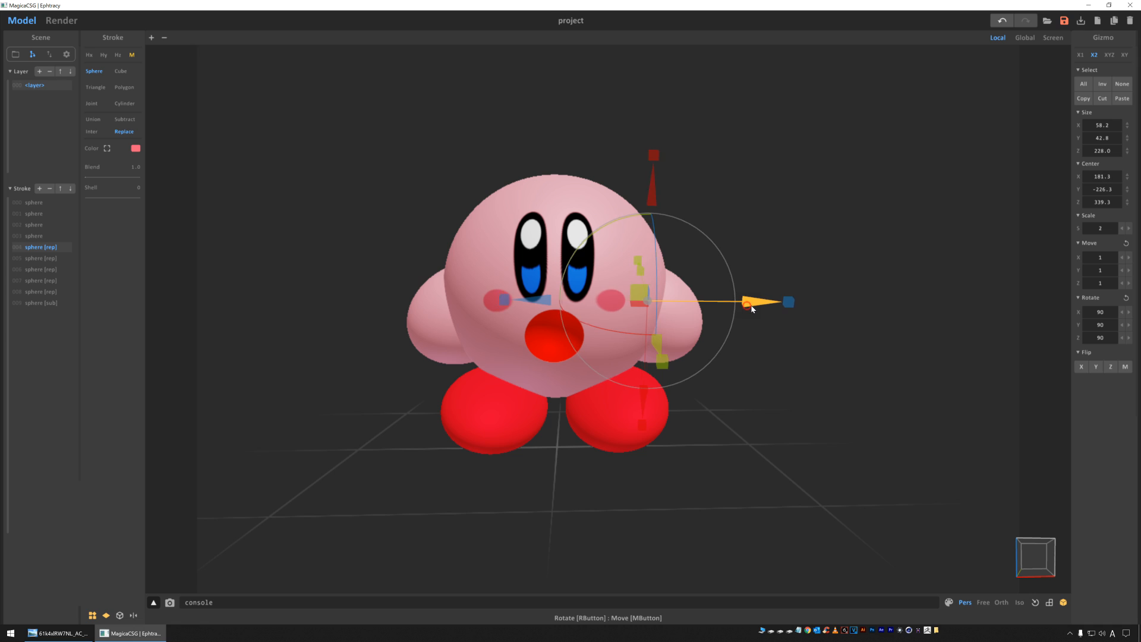
drag(762, 308, 810, 244)
right_drag(810, 244, 726, 273)
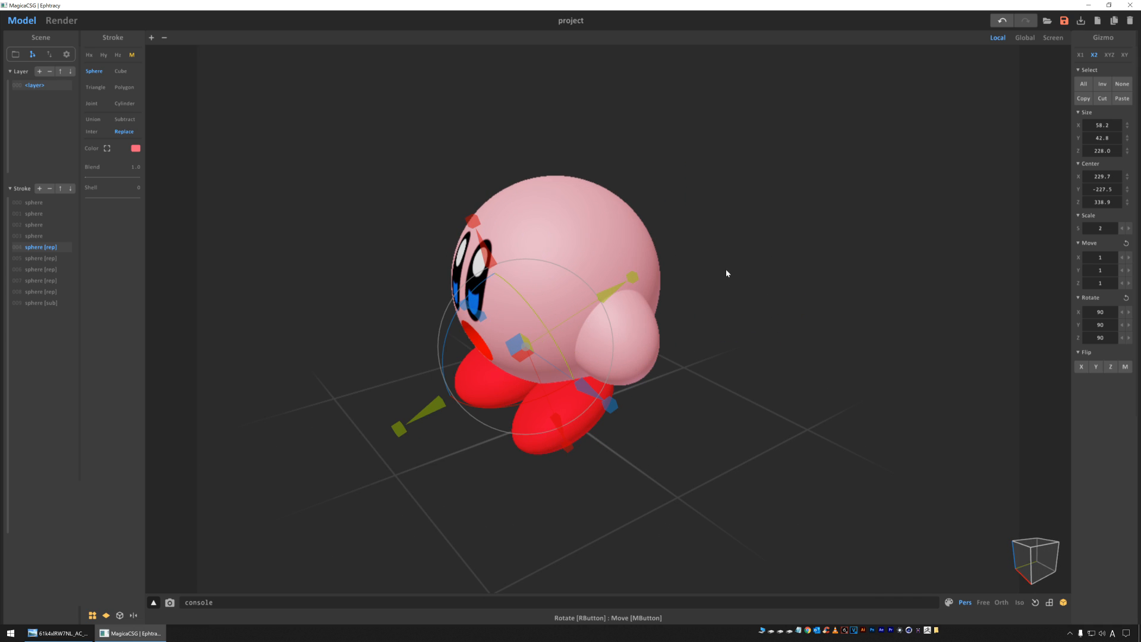
mouse_move(618, 290)
mouse_down()
mouse_move(596, 303)
mouse_move(636, 280)
mouse_move(611, 291)
mouse_move(625, 286)
mouse_move(624, 304)
mouse_up()
mouse_move(733, 328)
right_down()
mouse_move(758, 305)
mouse_move(814, 299)
right_up()
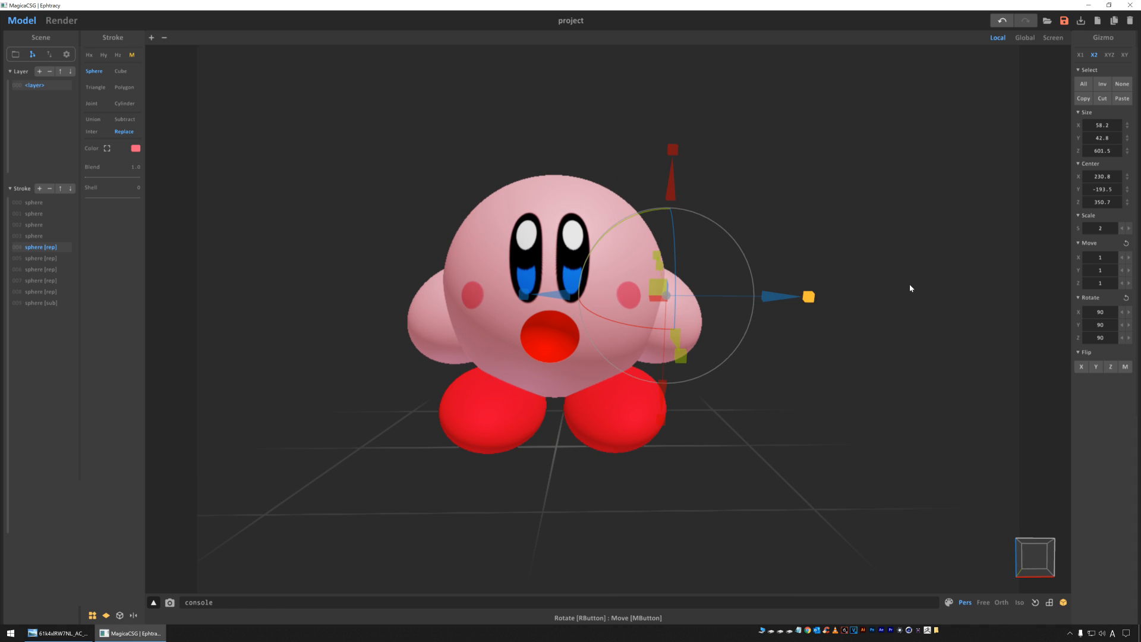
Flatten the cheek spheres into ovals with a size of about 44.5 on X and 519.6 on Z
mouse_move(675, 153)
mouse_down()
mouse_move(679, 130)
mouse_move(678, 148)
mouse_up()
mouse_move(740, 248)
mouse_down()
mouse_move(705, 223)
mouse_move(724, 238)
mouse_up()
right_drag(797, 230, 735, 265)
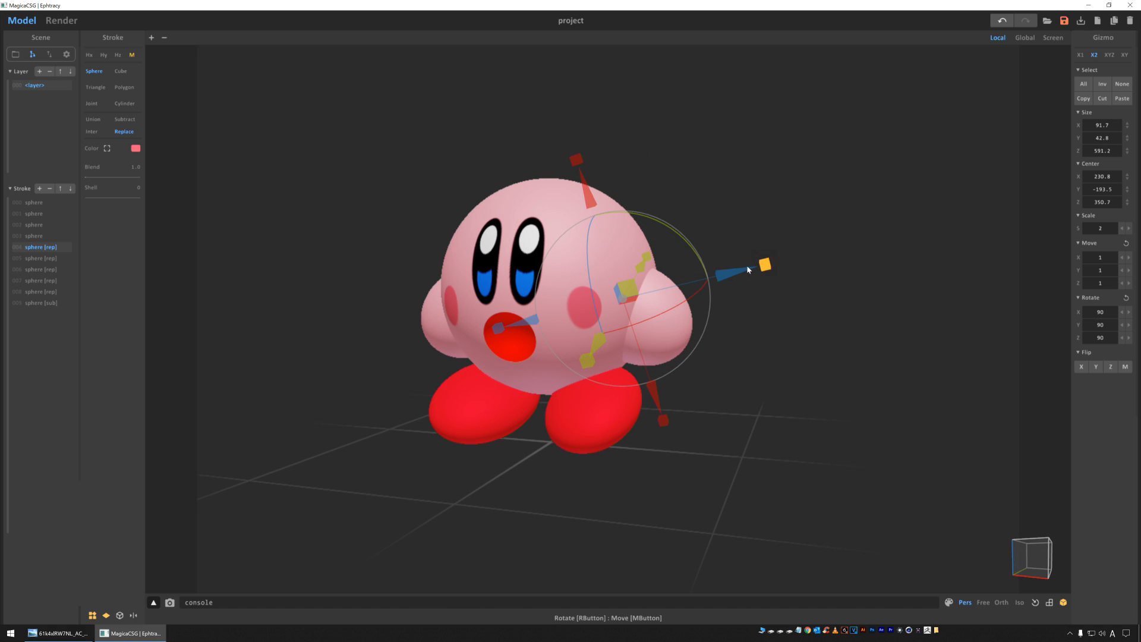
click(668, 426)
click(590, 315)
drag(663, 423, 663, 414)
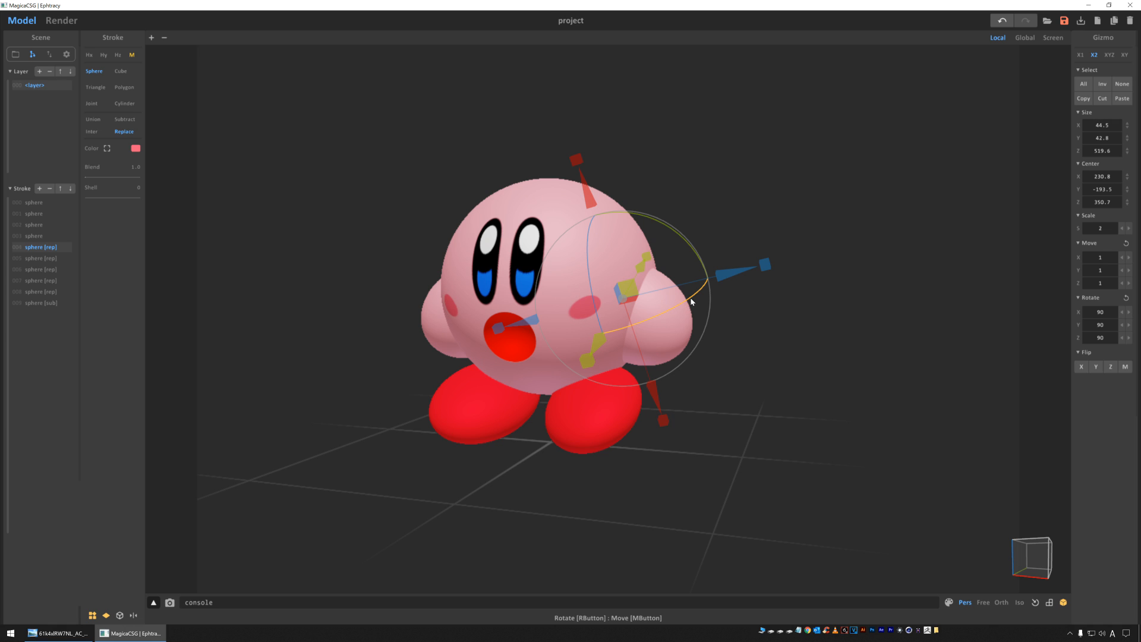
Rotate the cheek ovals to follow the face and shift them to center about 228.1, -197.2, 361.4
mouse_move(679, 307)
mouse_down()
mouse_move(704, 297)
mouse_move(694, 304)
mouse_up()
right_drag(693, 257, 660, 174)
drag(661, 174, 658, 168)
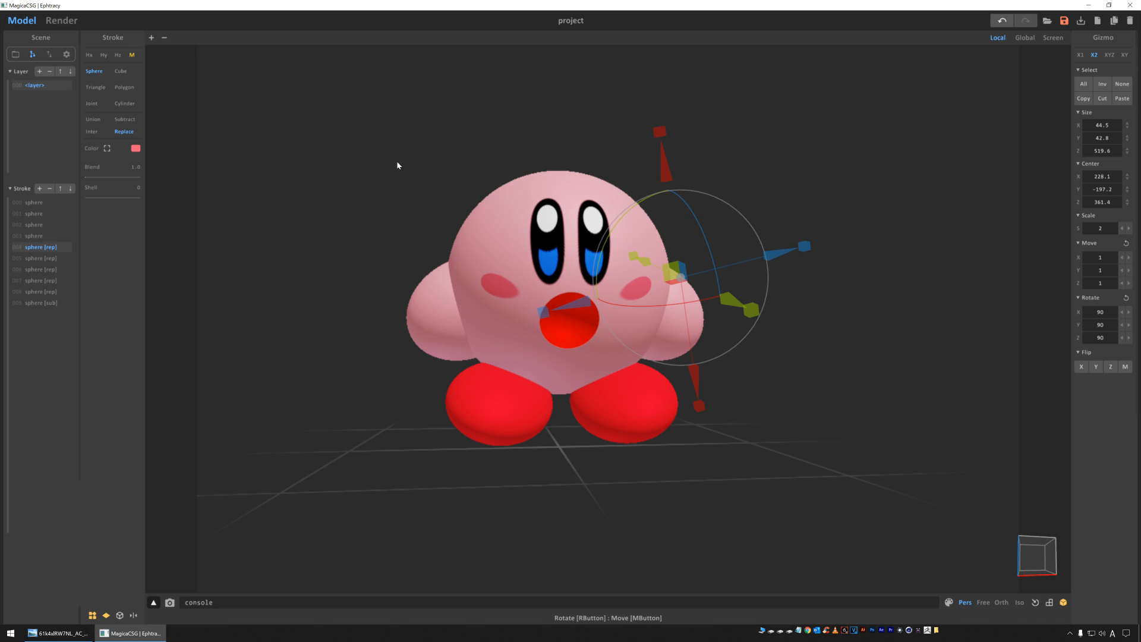
mouse_move(481, 173)
right_down()
mouse_move(394, 181)
mouse_move(497, 180)
right_up()
drag(748, 252, 764, 280)
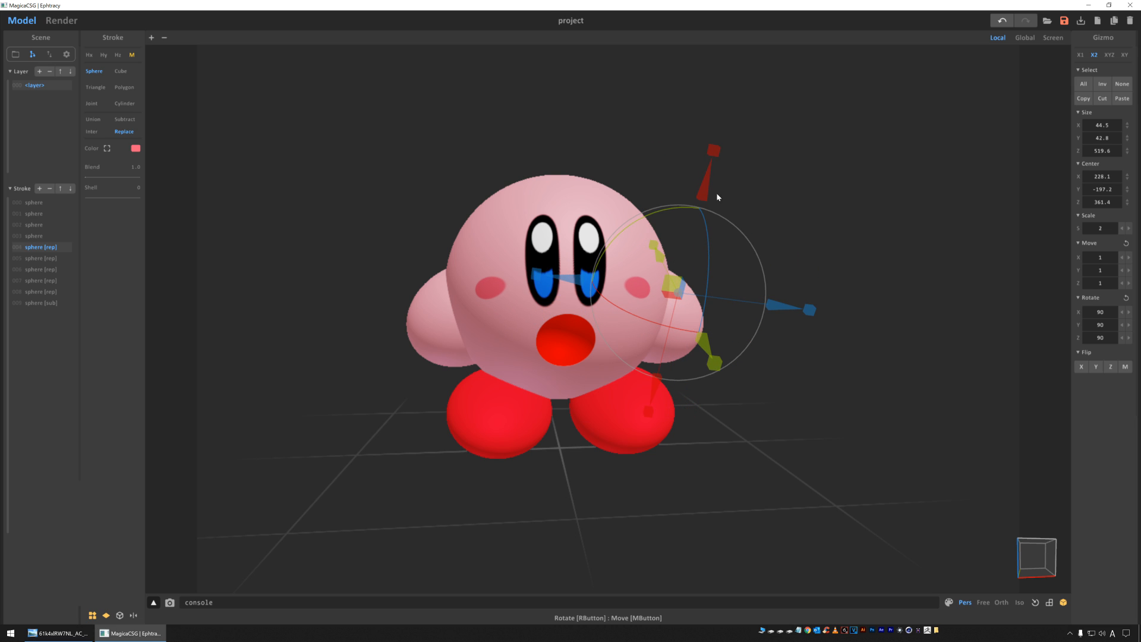
Lower the cheek ovals on the face and fine-tune their rotation so they lie nearly level
drag(709, 192, 708, 208)
mouse_move(564, 293)
mouse_down()
mouse_move(582, 297)
mouse_move(573, 296)
mouse_up()
right_drag(808, 360, 767, 365)
drag(648, 364, 654, 363)
click(365, 298)
right_drag(347, 339, 385, 326)
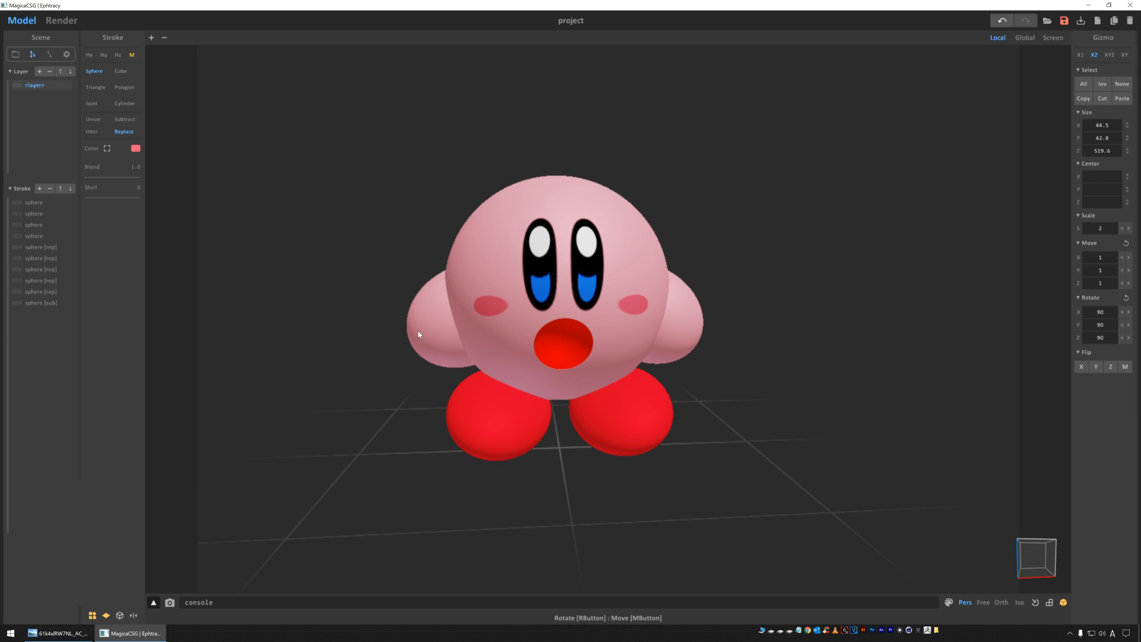
click(597, 272)
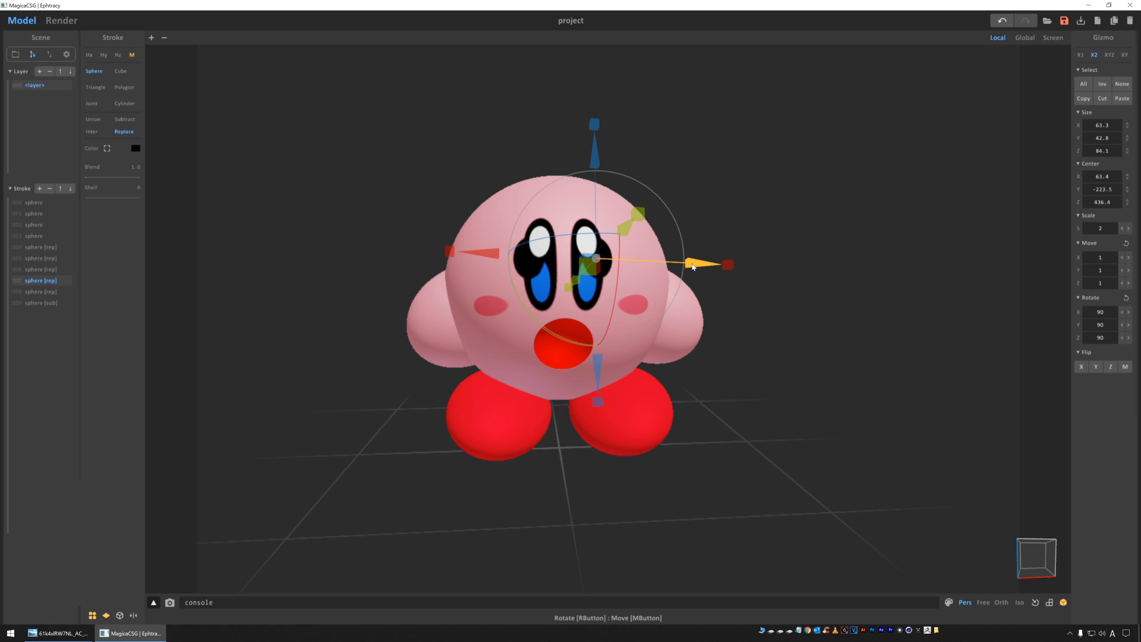
key(ctrl+z)
click(41, 304)
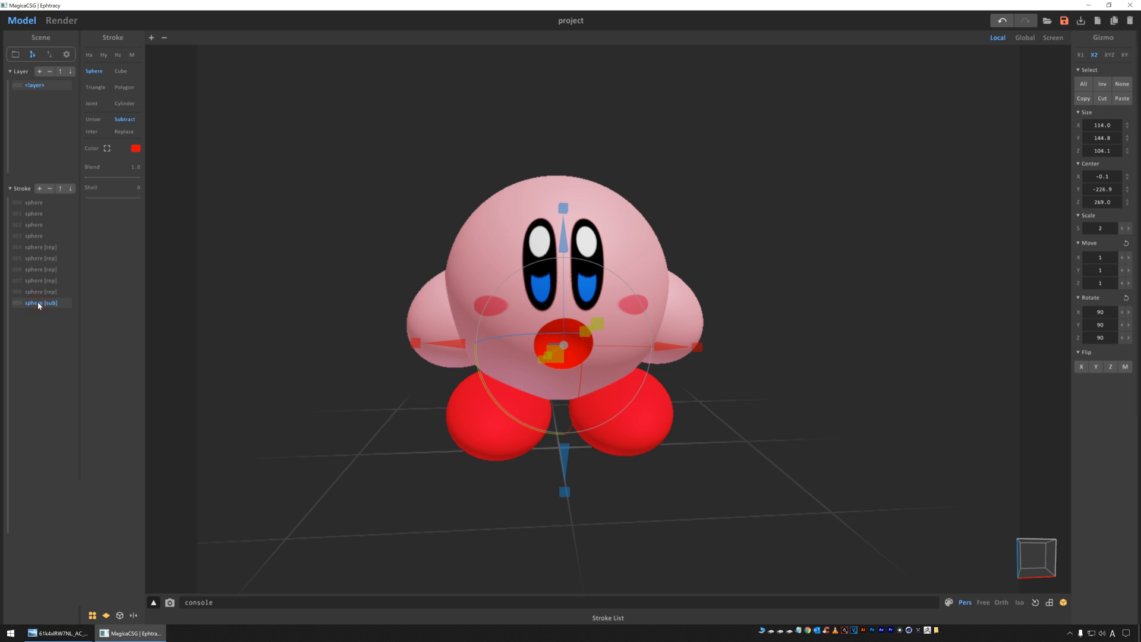
click(589, 227)
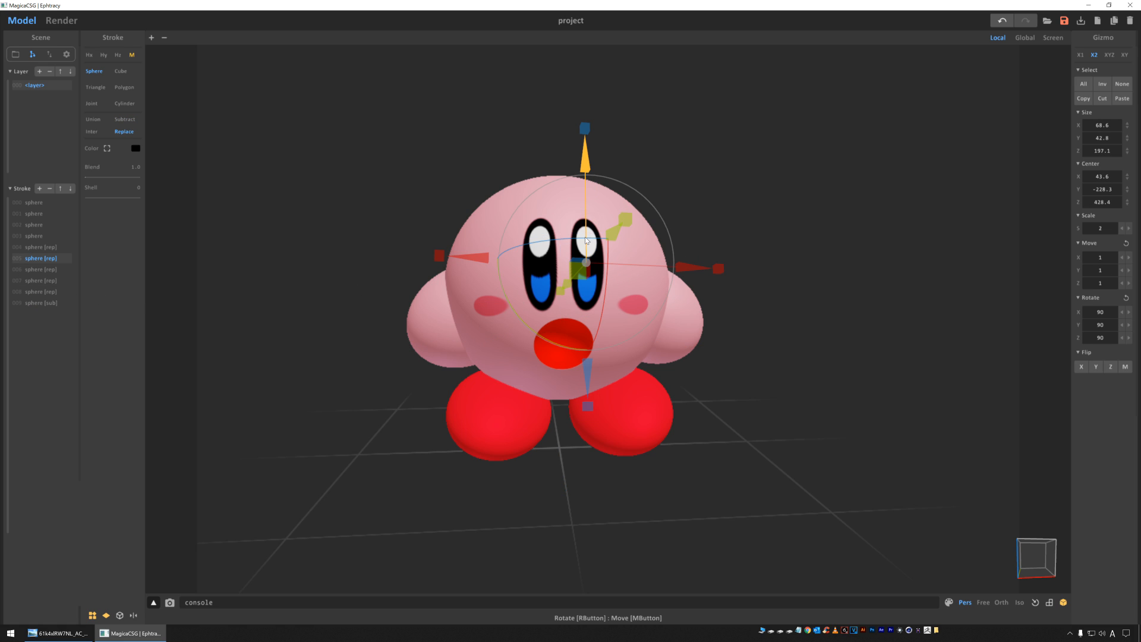
click(702, 175)
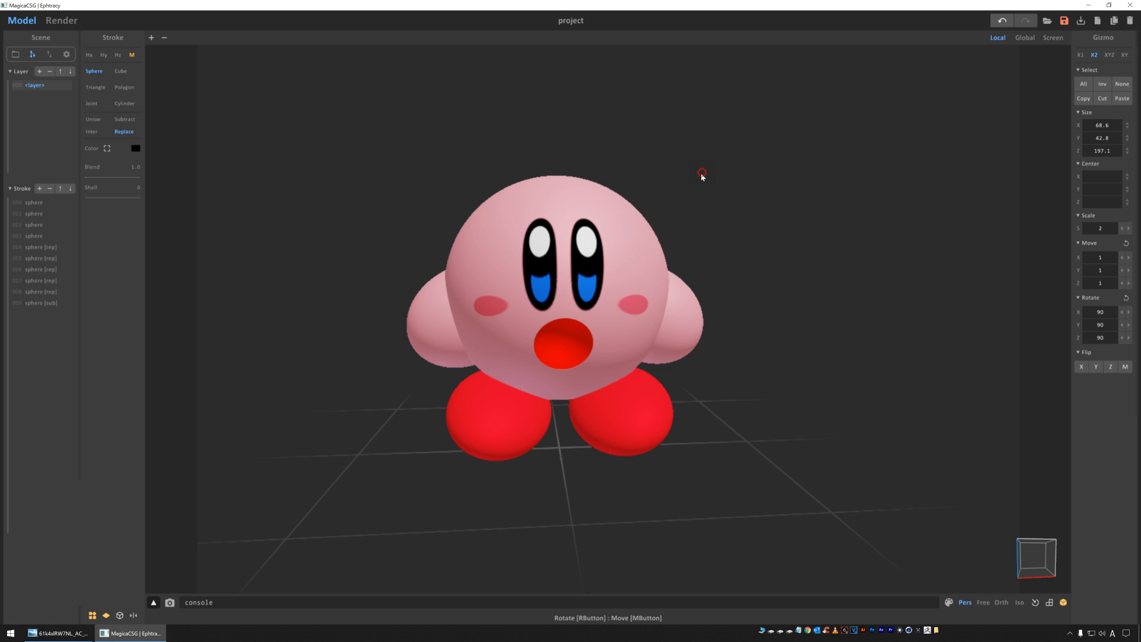
Move the mirrored black eye spheres farther apart, to center about 54.8, -226.9, 427.8
click(584, 223)
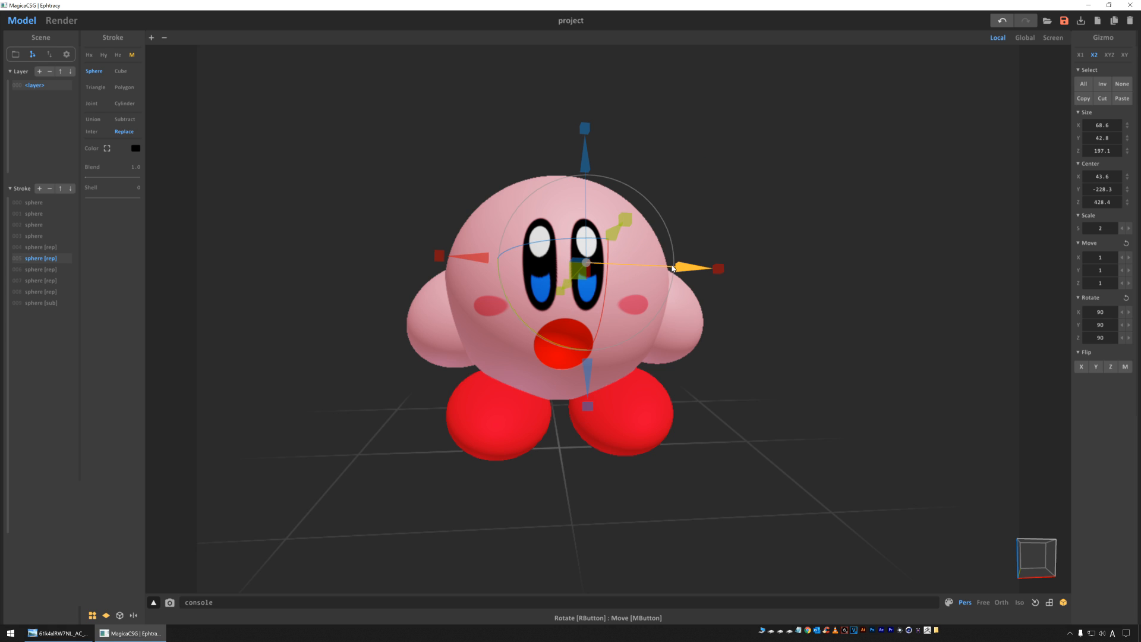
drag(681, 271, 688, 270)
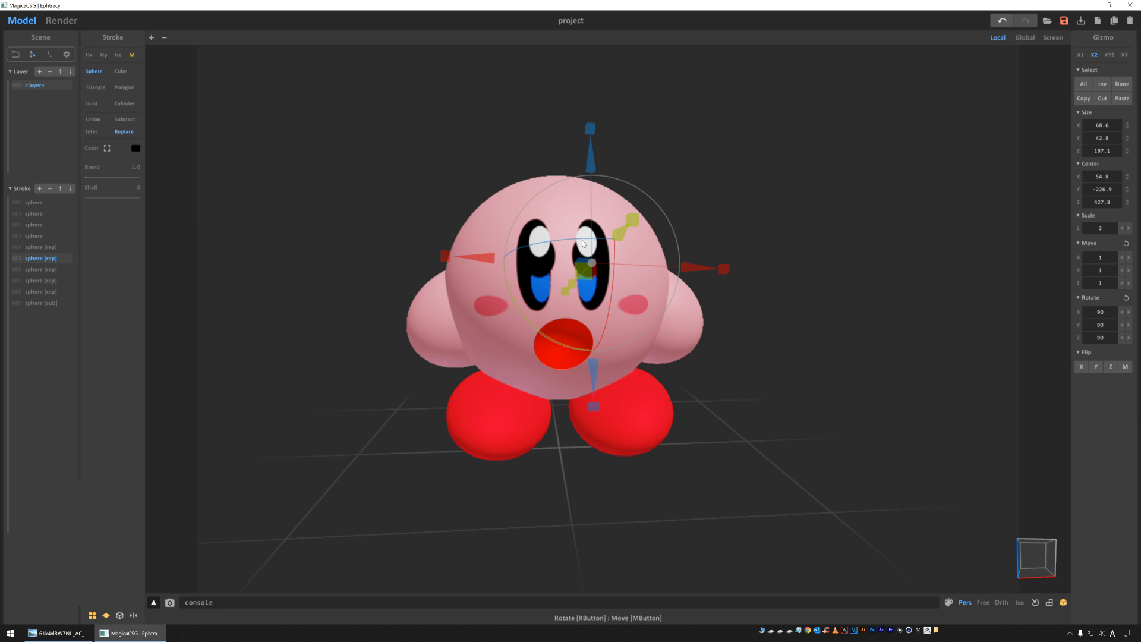
click(458, 182)
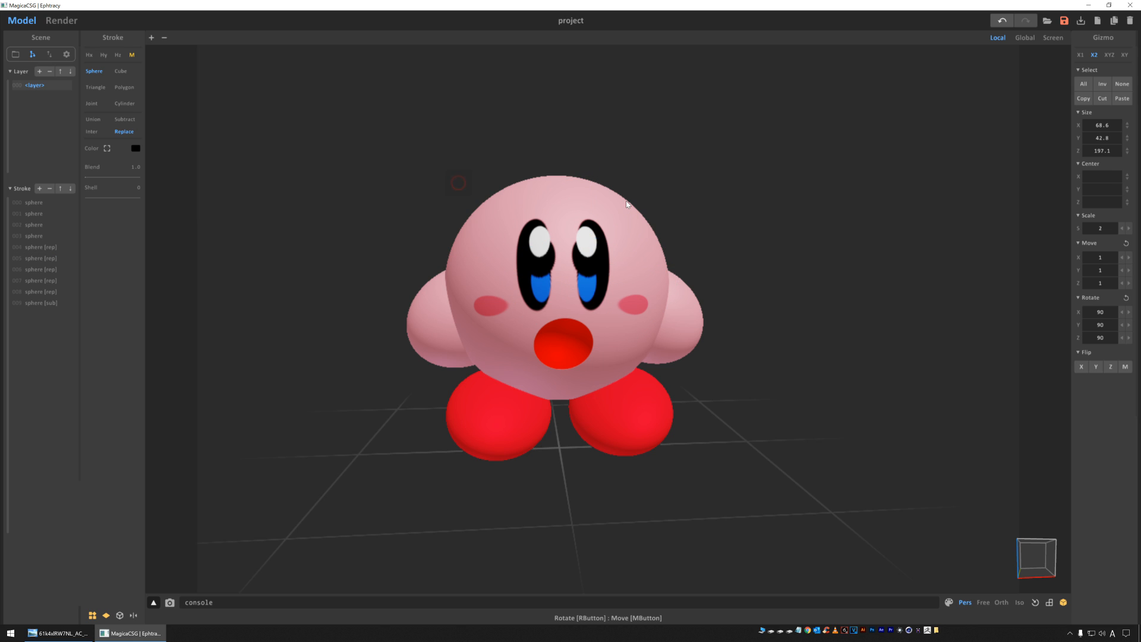
Move the white eye highlights outward and up to center about 54.3, -215.7, 471.7
scroll(588, 205, up, 3)
click(587, 204)
drag(688, 226, 691, 223)
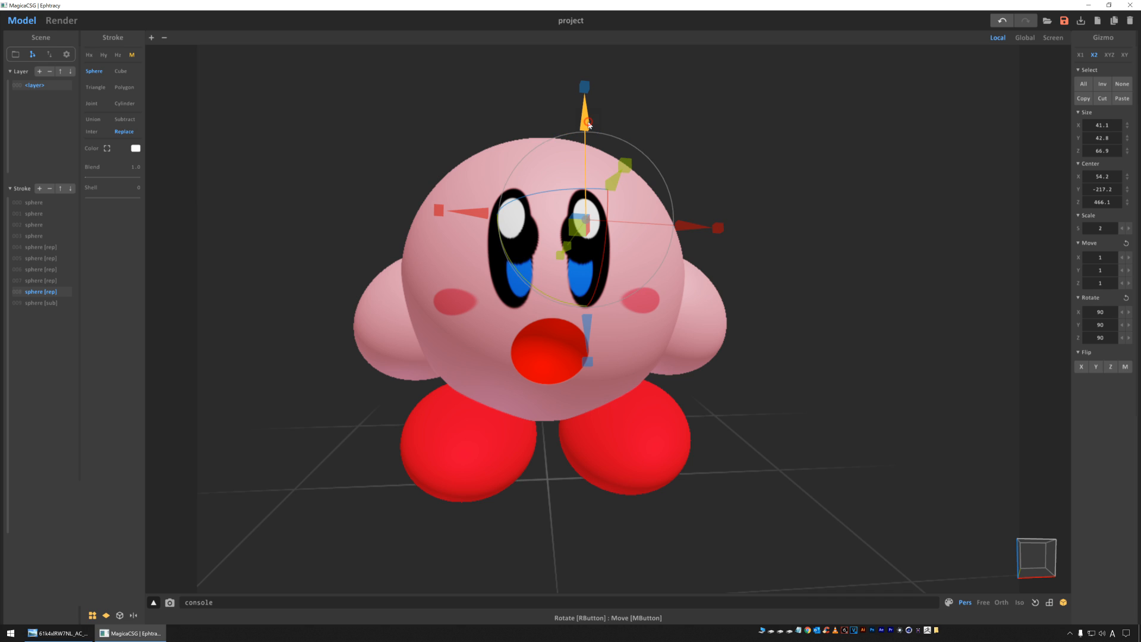
drag(588, 123, 588, 119)
Move the black covering spheres outward to center about 55.8, -224.5, 436.8, and shift the blue highlights outward to match
click(576, 263)
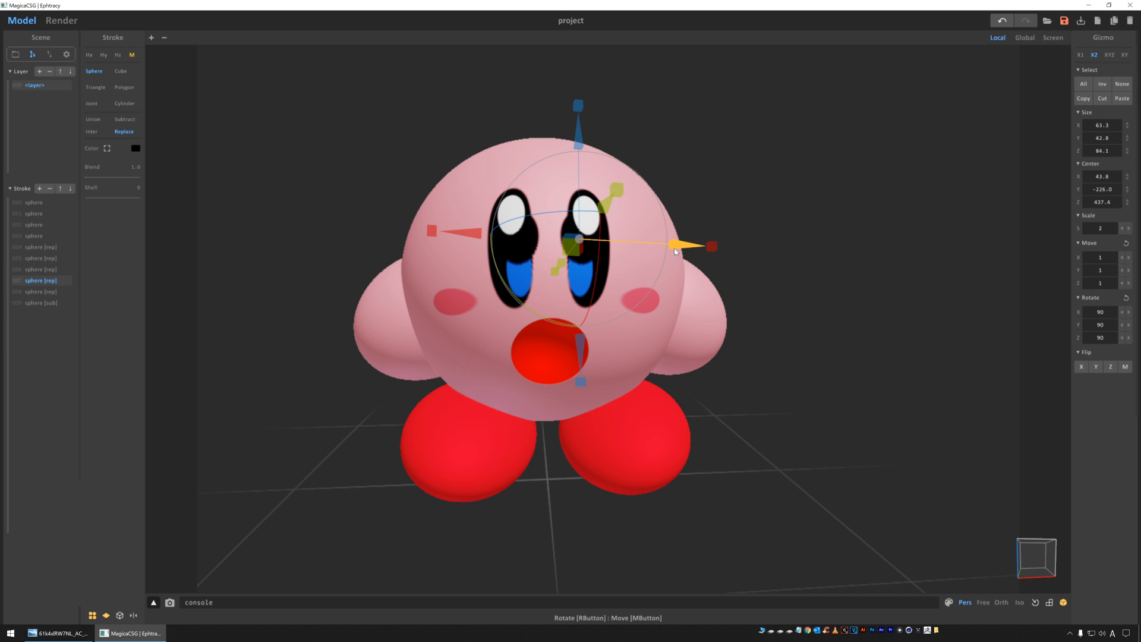
click(568, 297)
drag(679, 269, 686, 269)
click(764, 199)
mouse_move(764, 198)
right_down()
mouse_move(716, 201)
mouse_move(766, 198)
right_up()
Raise the subtracted mouth sphere slightly toward the eyes
click(549, 338)
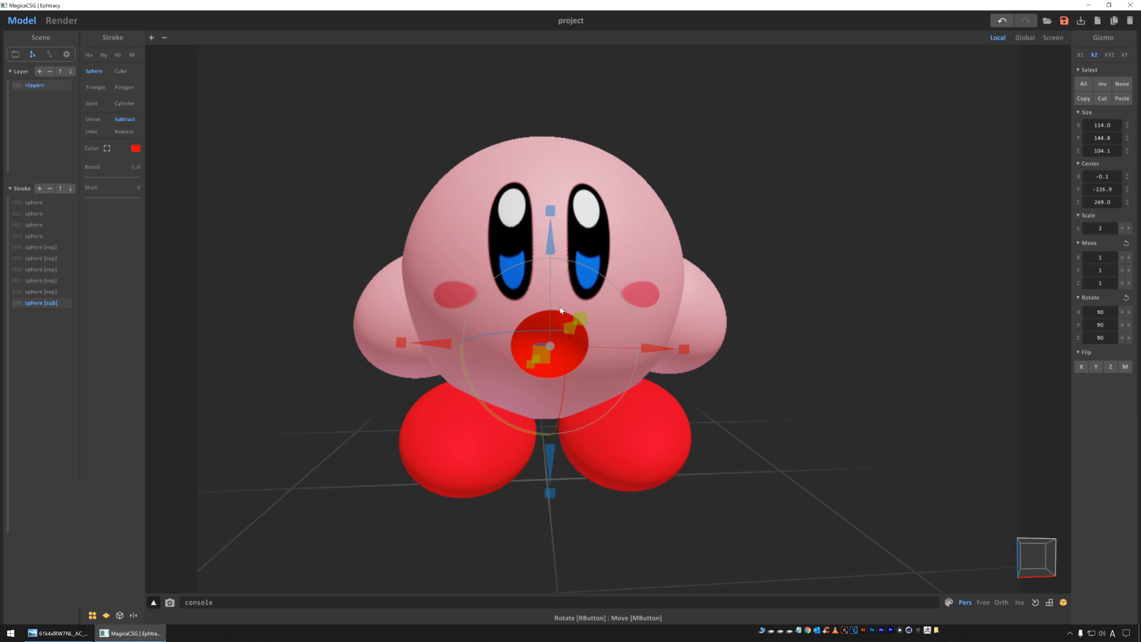
mouse_move(552, 240)
mouse_down()
mouse_move(552, 221)
mouse_move(552, 233)
mouse_up()
click(282, 192)
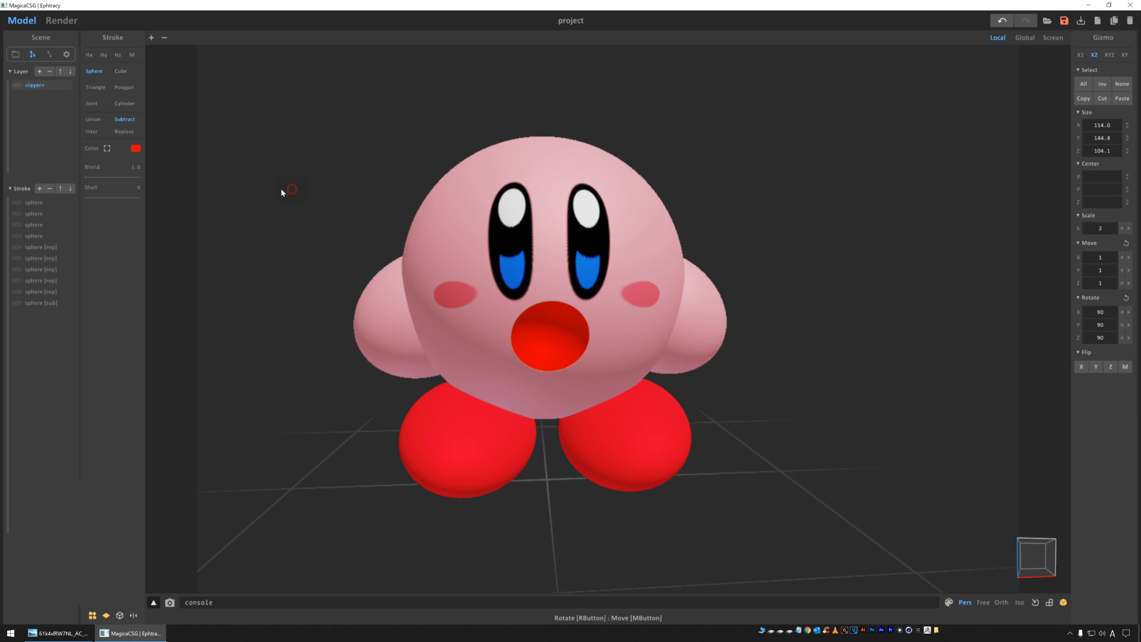
right_drag(740, 225, 678, 236)
click(533, 257)
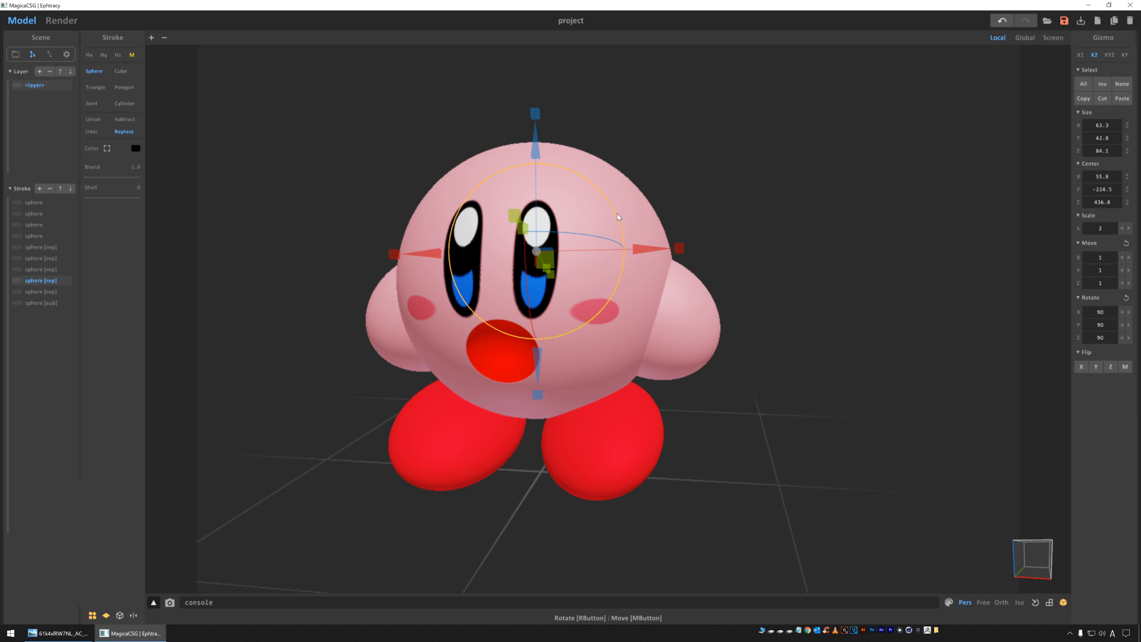
click(642, 134)
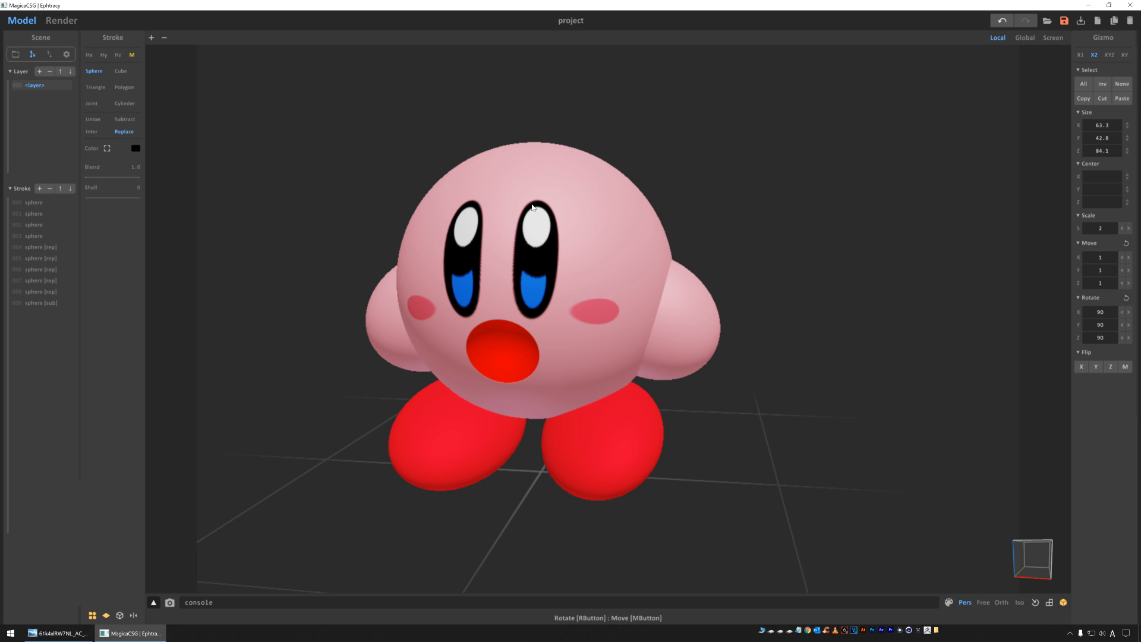
click(532, 207)
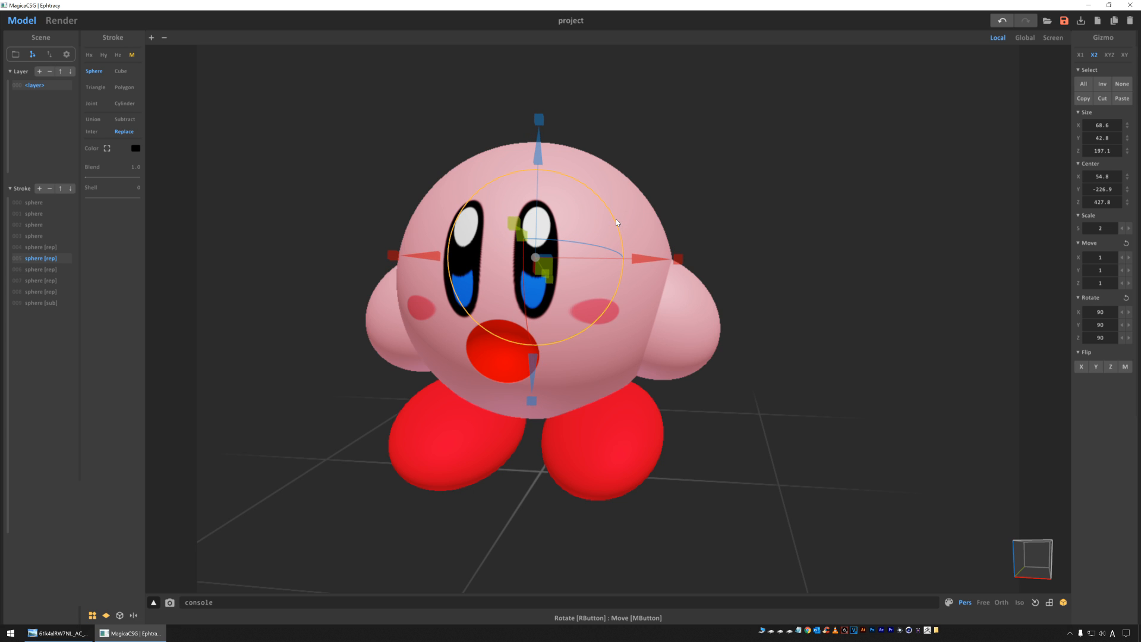
click(733, 153)
right_drag(732, 154, 745, 168)
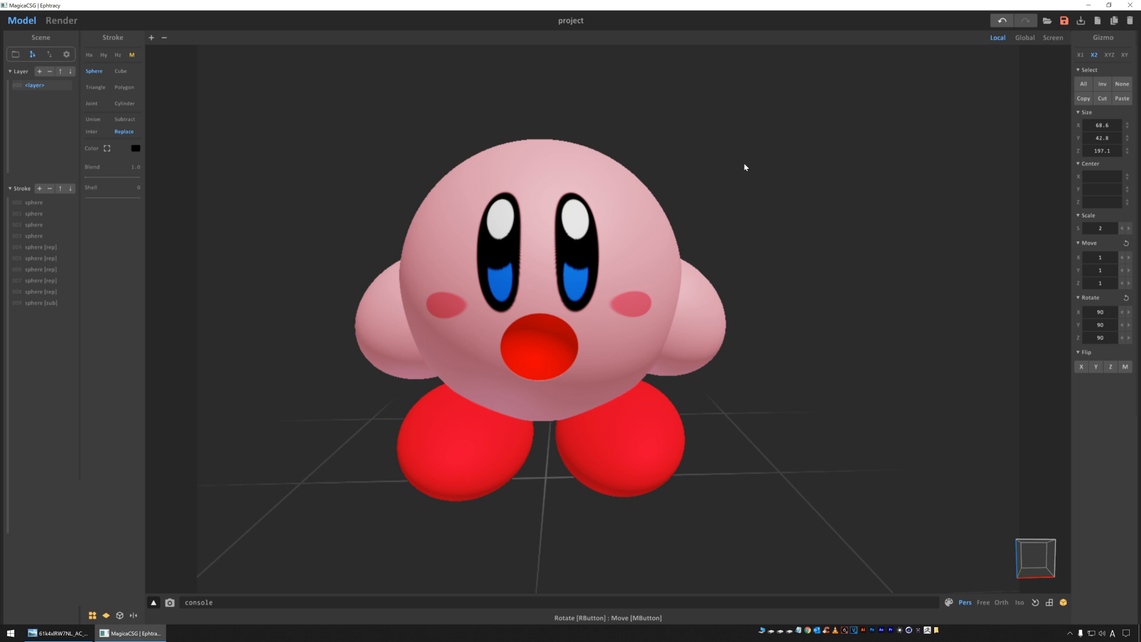
Rotate the white eye highlights slightly within the black eyes
click(497, 221)
drag(660, 194, 662, 191)
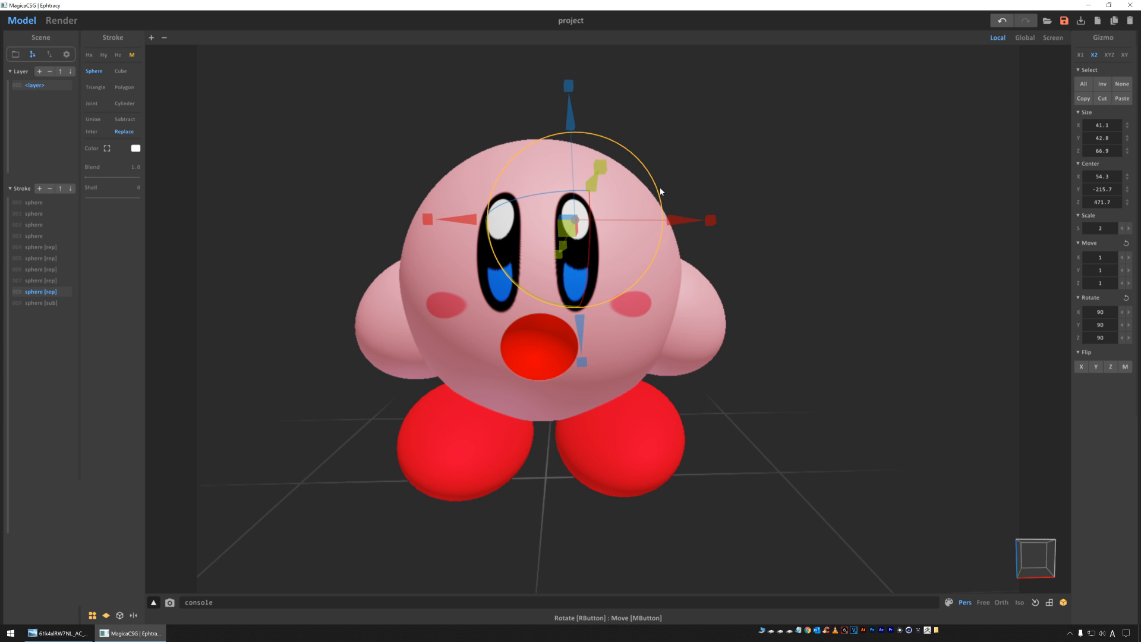
click(785, 178)
Rotate the blue eye highlights slightly and center them in the eyes at about 55.1, -235.4, 394.3
click(583, 308)
drag(597, 357, 603, 358)
drag(685, 267, 680, 269)
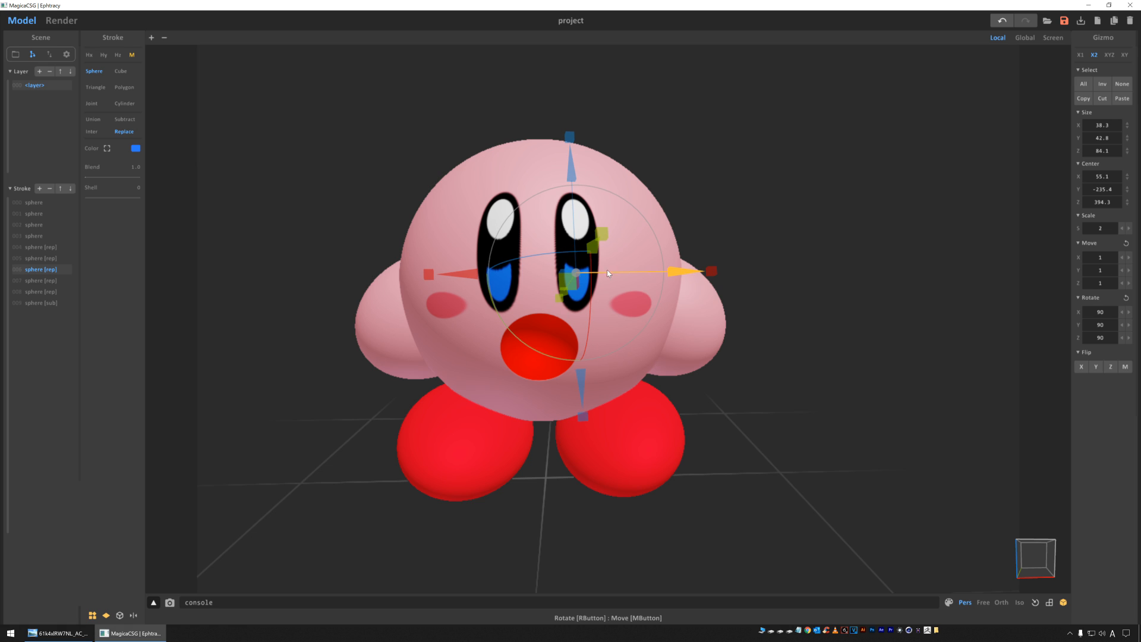
Lower the black covering spheres to center about 56.3, -226.6, 428.0 and widen them to about 64.8
click(575, 249)
click(576, 249)
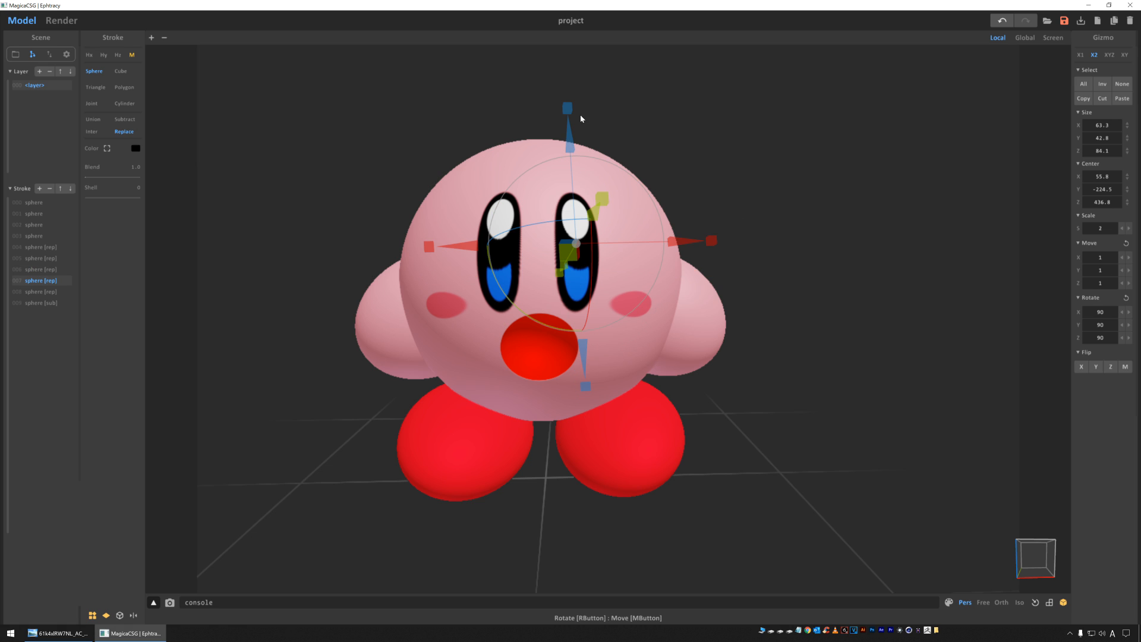
drag(568, 140, 569, 145)
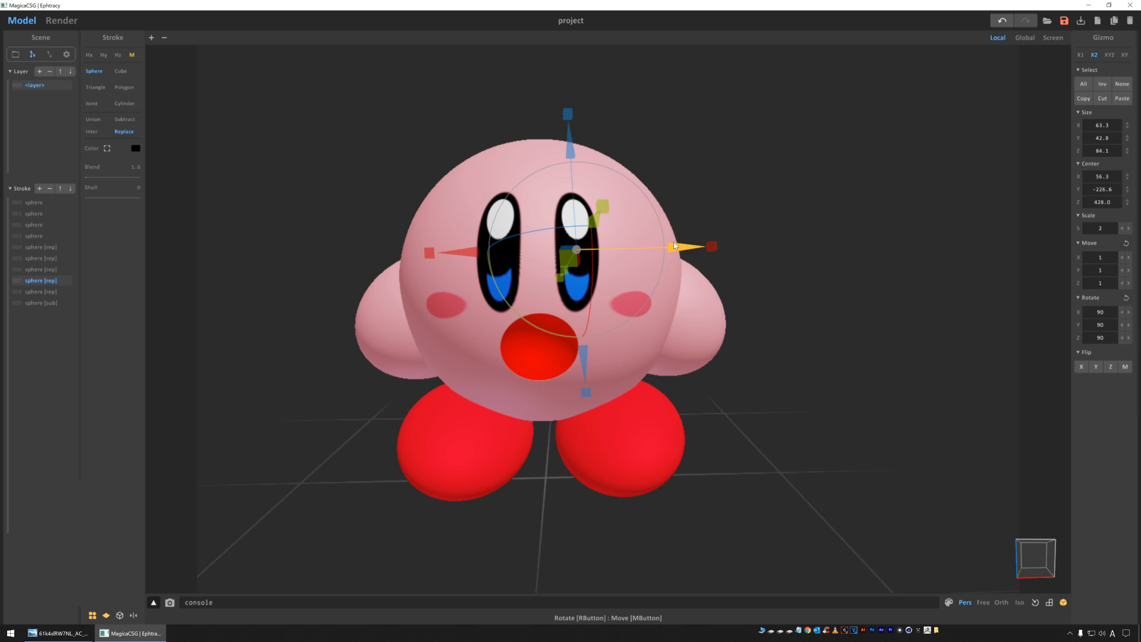
drag(672, 244, 712, 246)
click(758, 177)
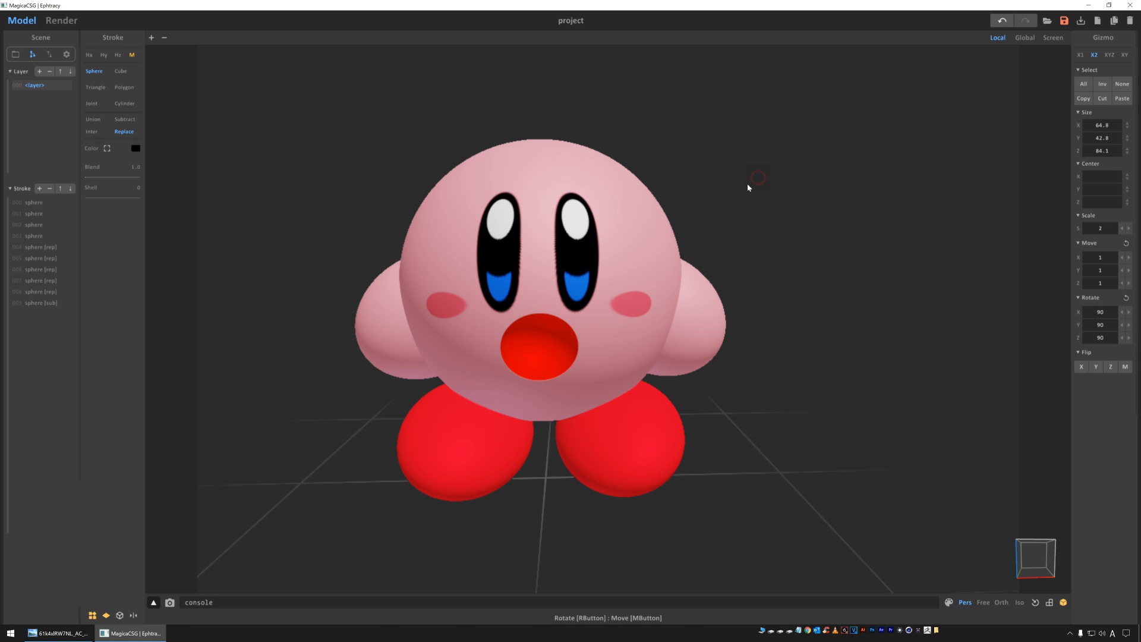
Rotate the white eye highlights slightly and lower them to center about 54.0, -219.4, 457.0
click(569, 230)
drag(653, 258, 653, 262)
click(704, 168)
click(565, 215)
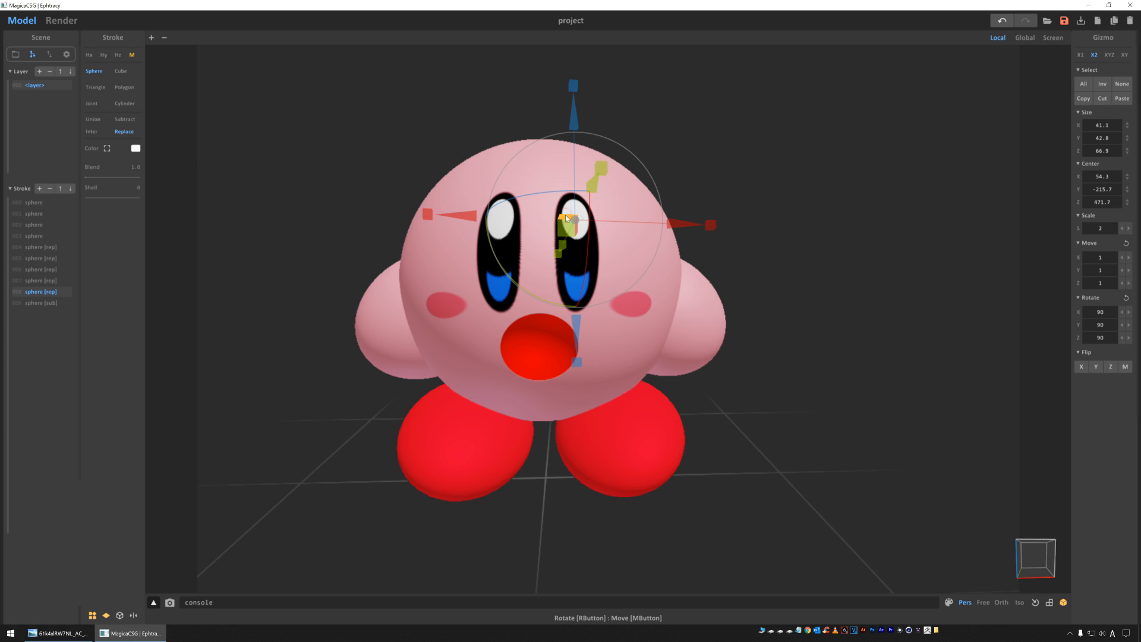
drag(660, 202, 661, 209)
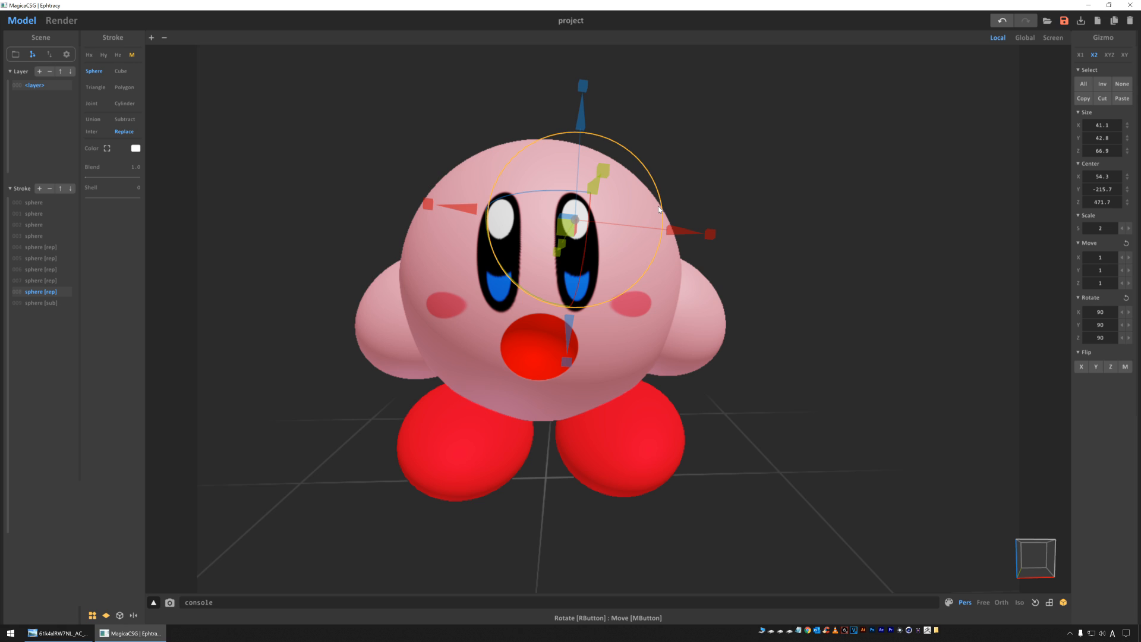
drag(586, 123, 586, 130)
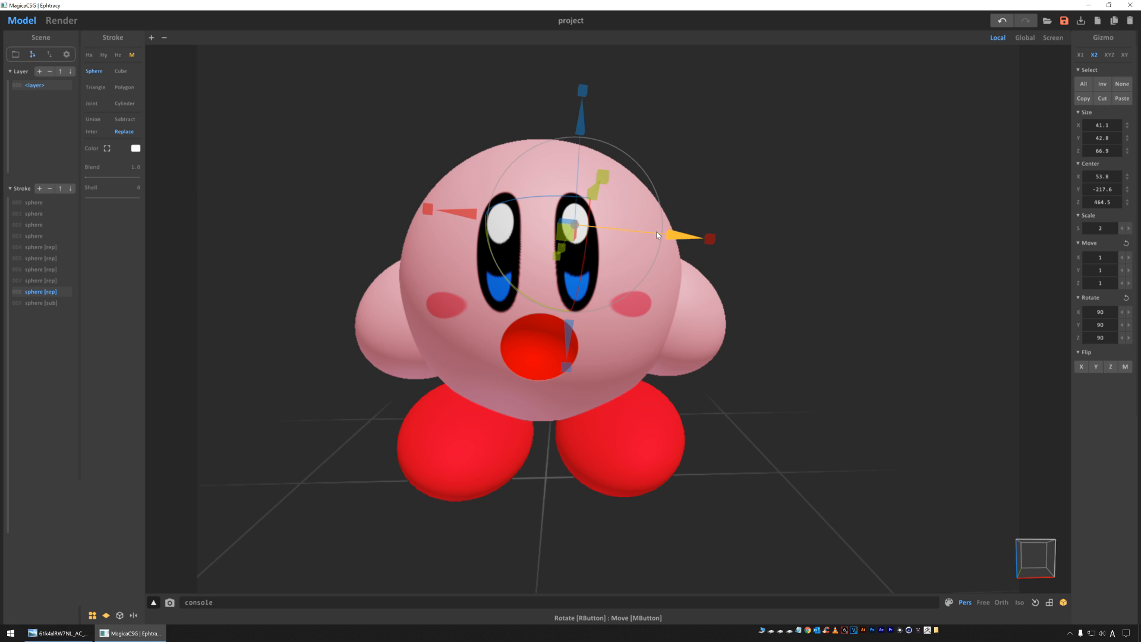
click(765, 147)
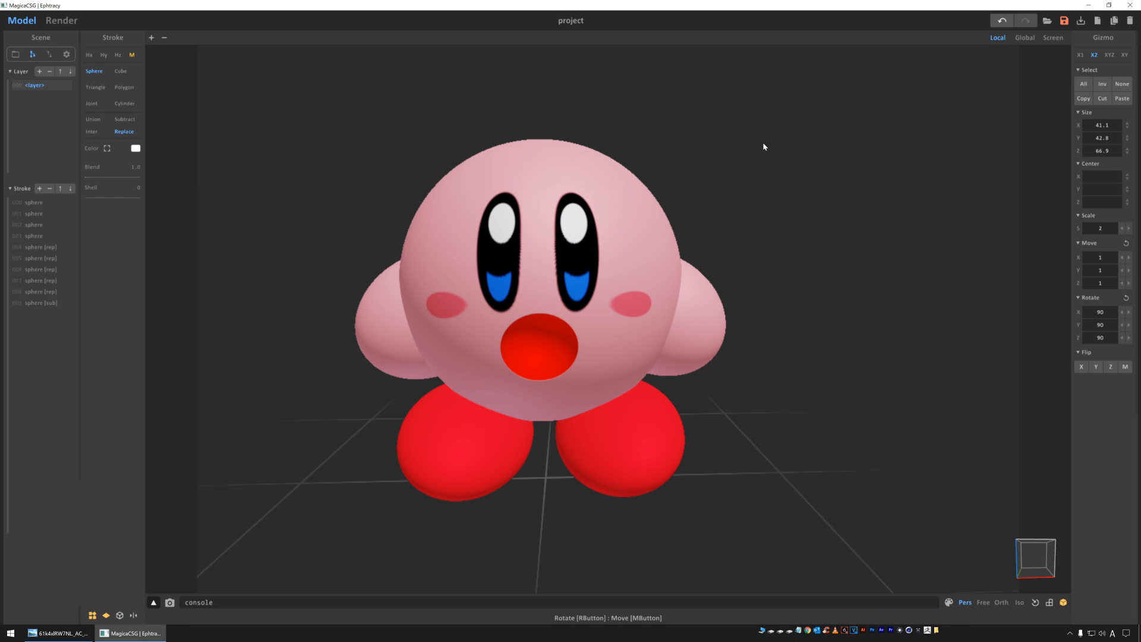
click(580, 235)
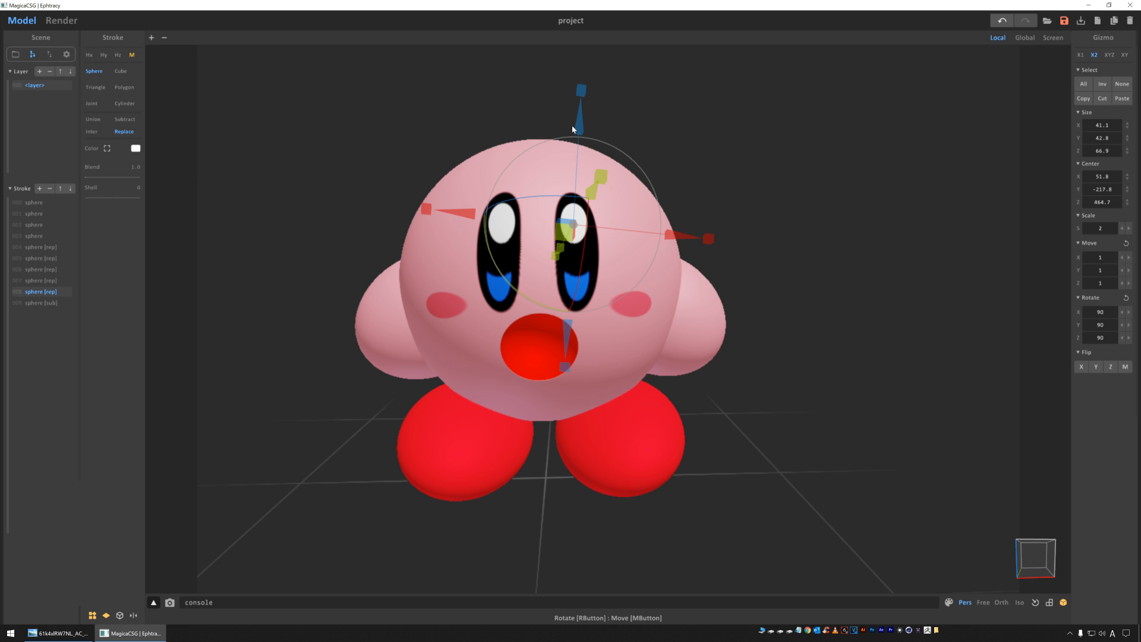
drag(670, 244, 672, 240)
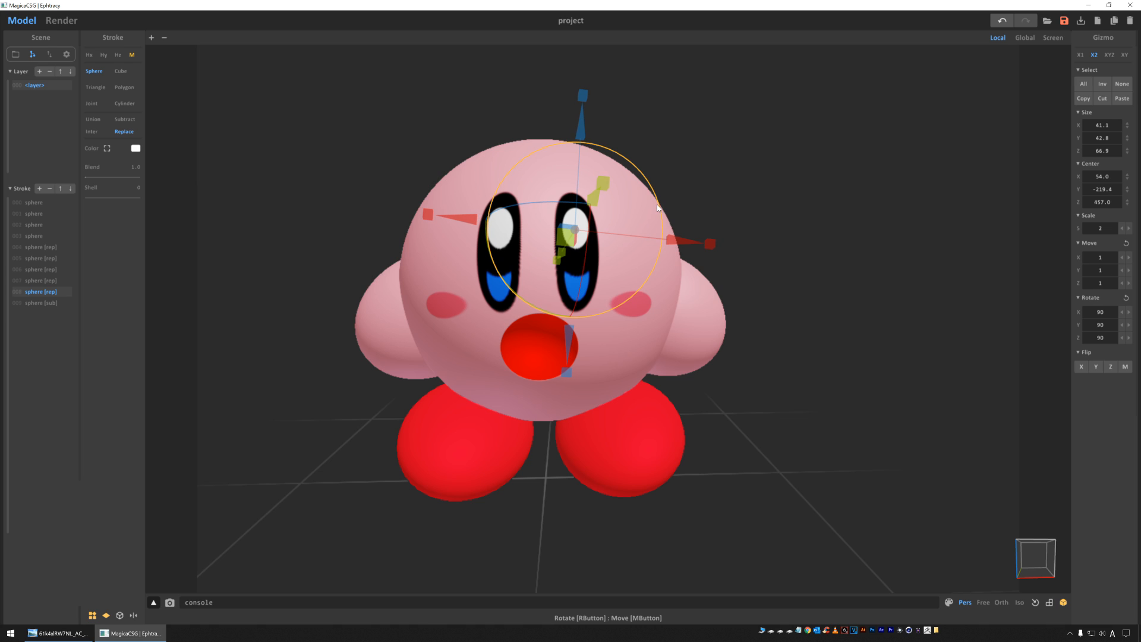
click(643, 163)
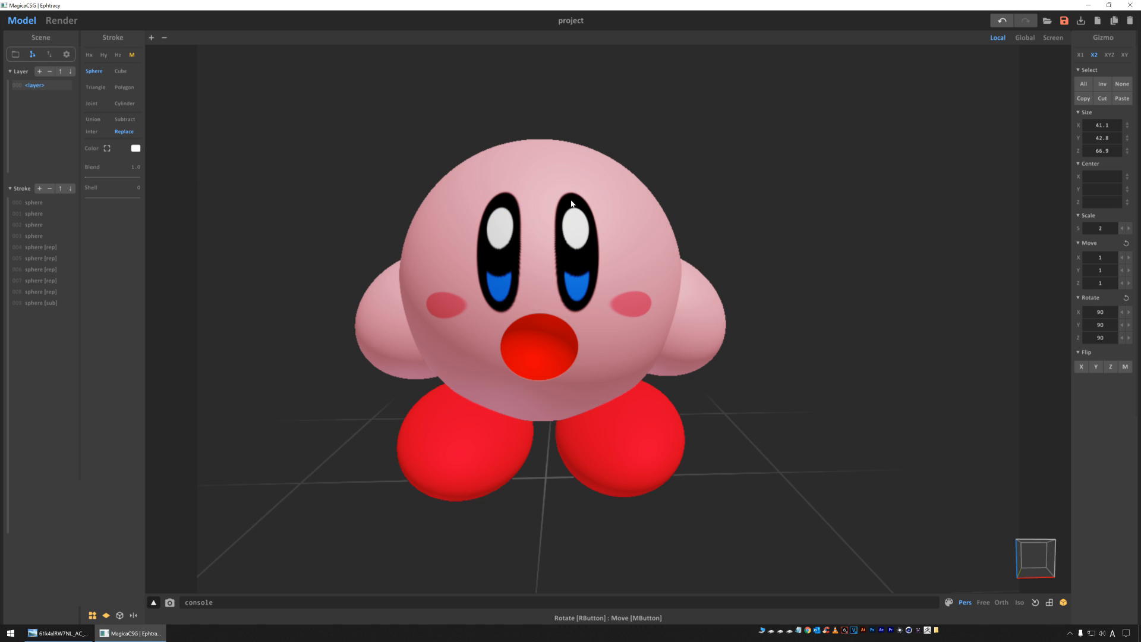
Shorten the black eye spheres from the top to a height of about 178.6, centered at about 55.0, -229.8, 416.3
click(574, 197)
drag(571, 114, 572, 149)
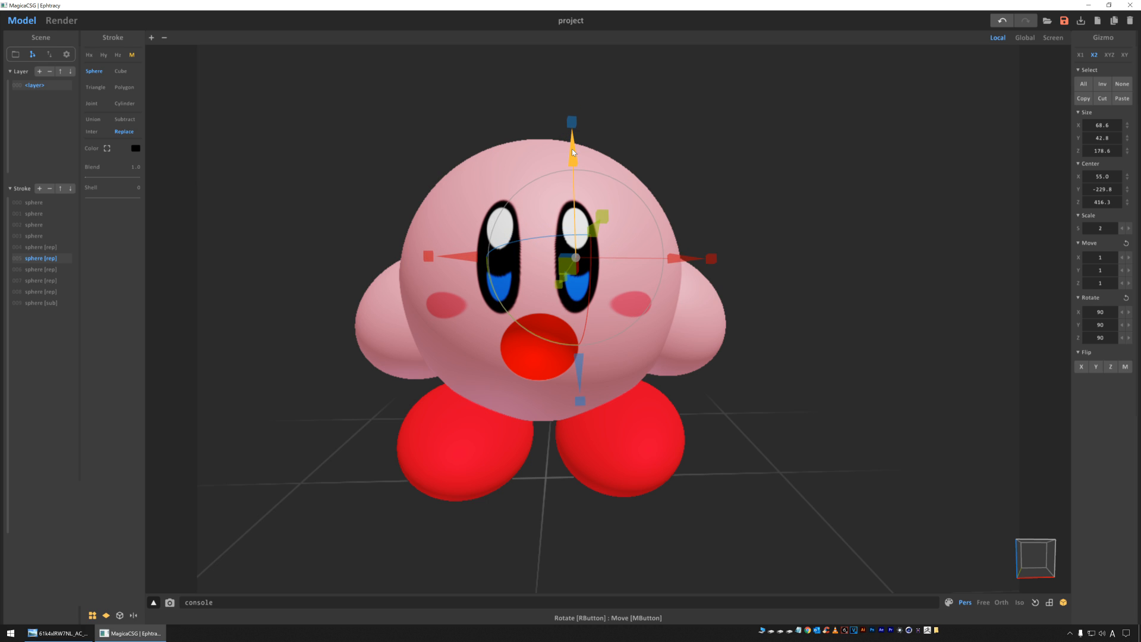
click(729, 166)
Shorten the white eye highlights to a height of about 54.0
click(575, 287)
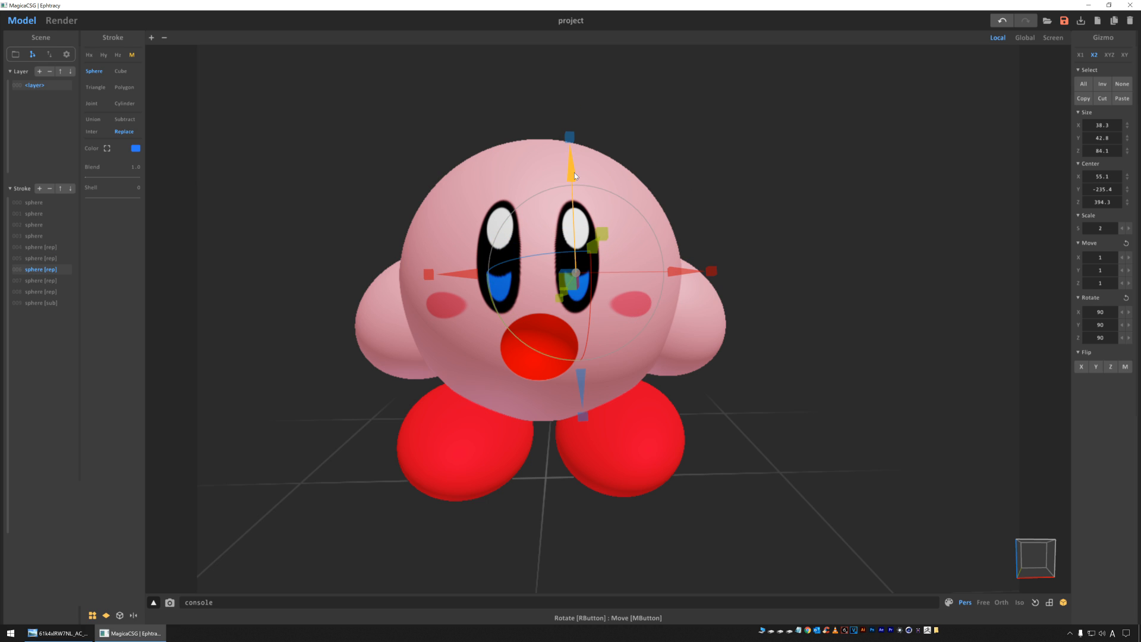
click(763, 172)
mouse_move(763, 172)
right_down()
mouse_move(710, 179)
mouse_move(782, 176)
mouse_move(758, 184)
right_up()
click(560, 255)
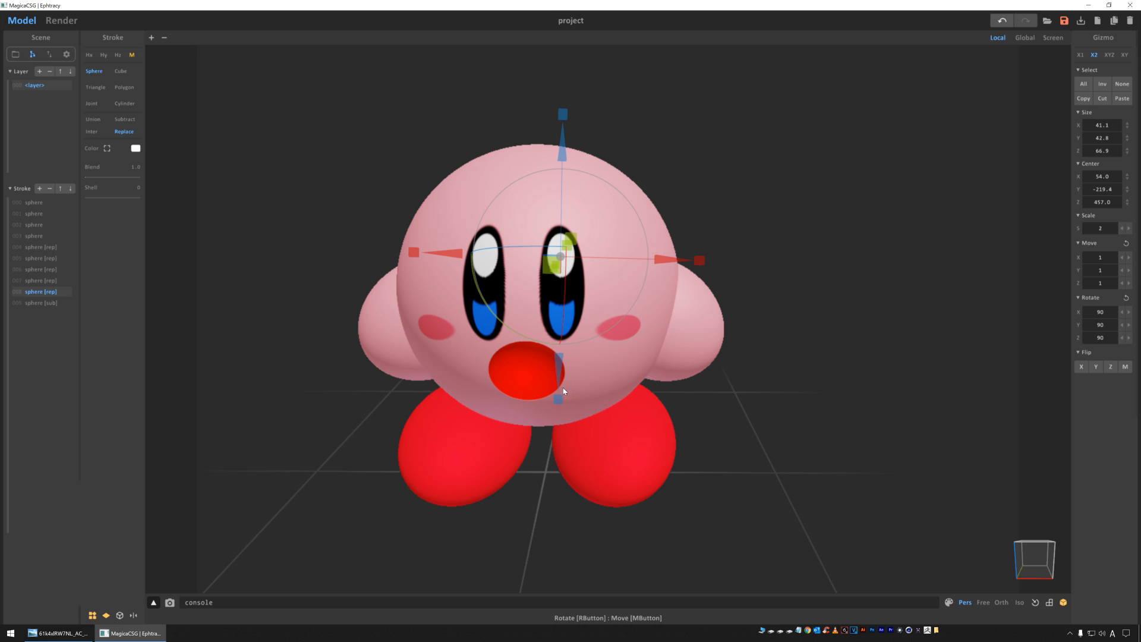
click(714, 183)
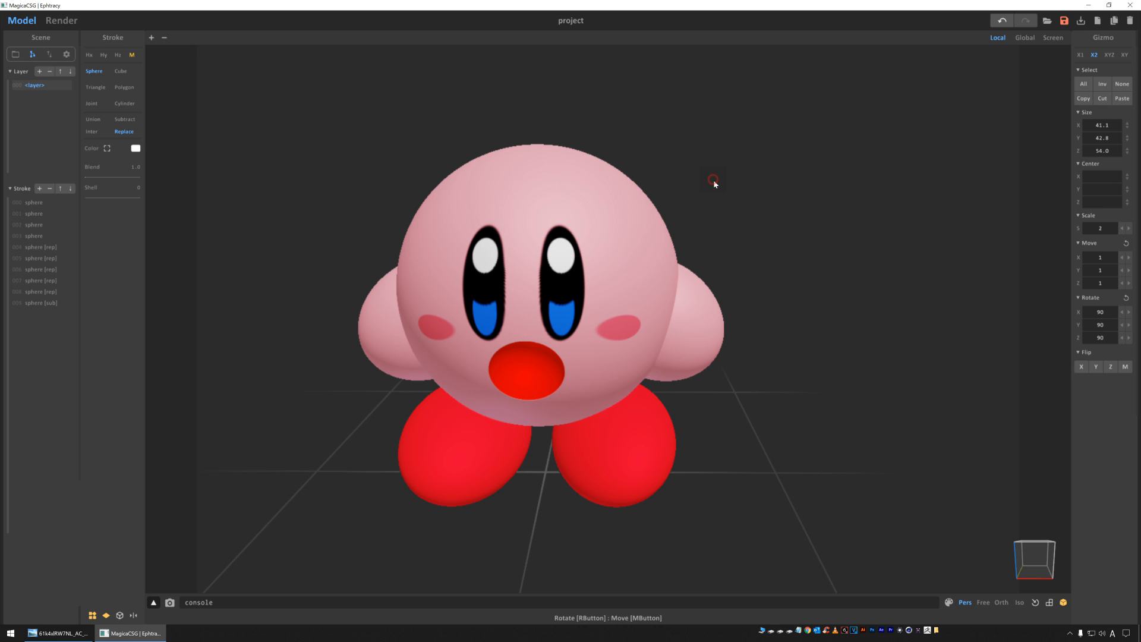
Stretch the subtracted mouth sphere vertically to a height of about 144.8 and adjust its position slightly
mouse_move(721, 201)
right_down()
mouse_move(688, 207)
mouse_move(731, 217)
mouse_move(694, 229)
right_up()
scroll(732, 223, down, 3)
click(524, 333)
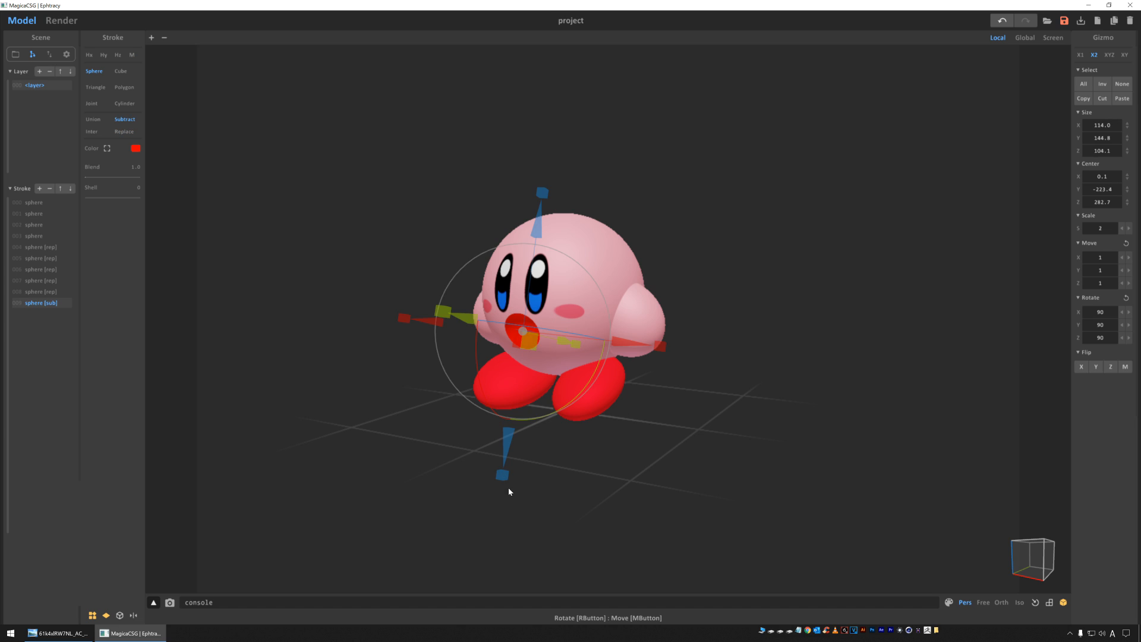
drag(501, 480, 505, 482)
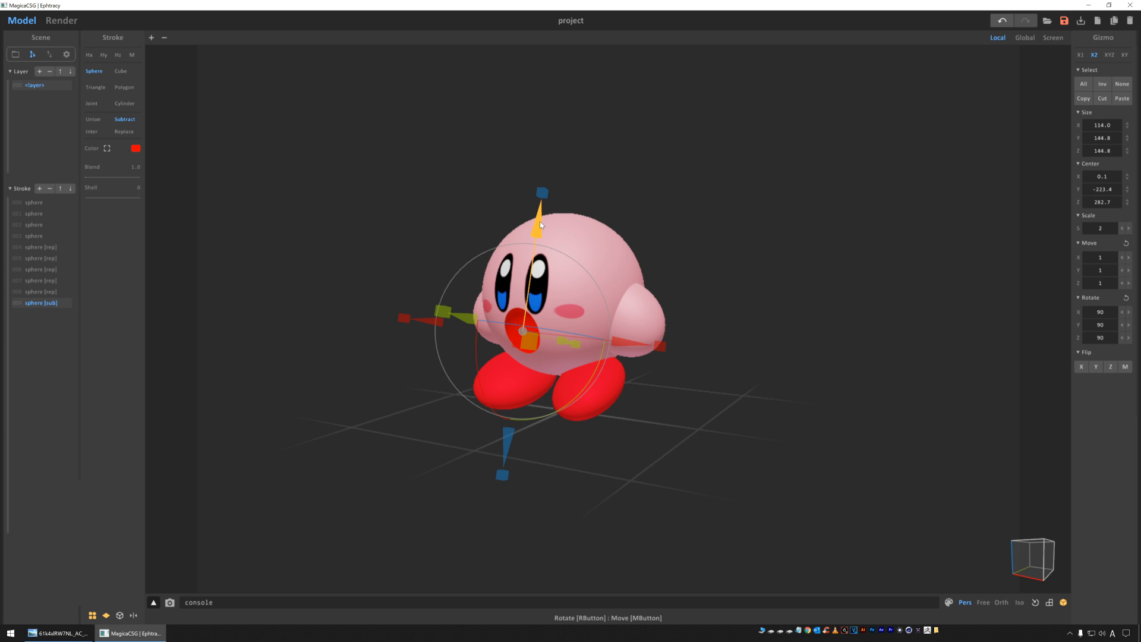
drag(540, 226, 543, 223)
click(642, 207)
mouse_move(711, 249)
right_down()
mouse_move(739, 242)
mouse_move(716, 278)
right_up()
scroll(708, 279, up, 5)
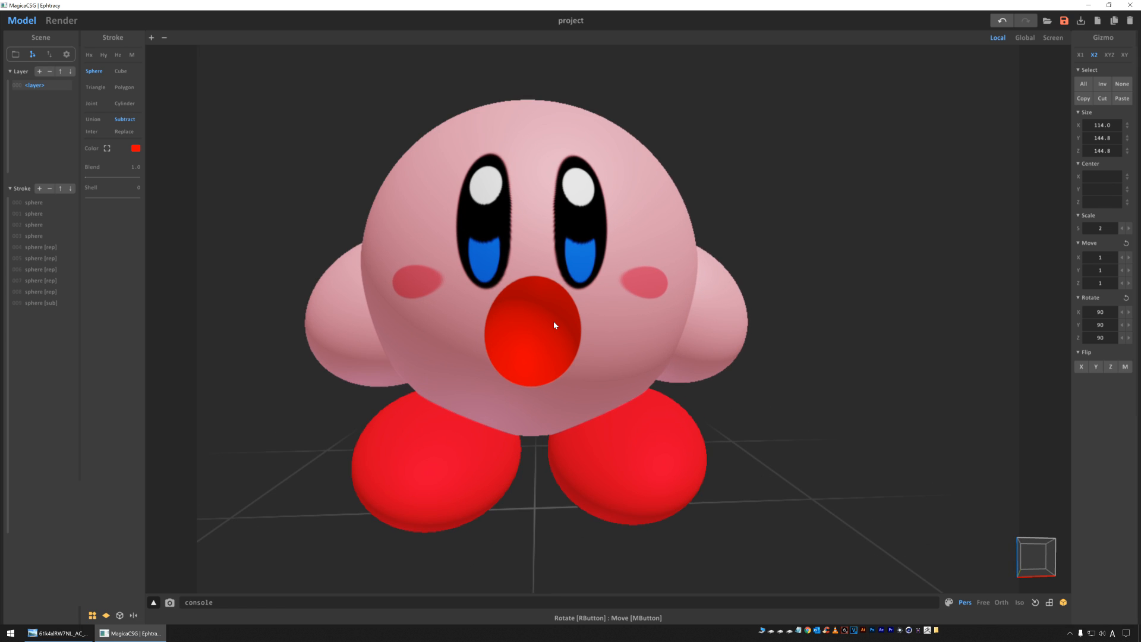
Try adjusting the blend radius of the subtracted mouth sphere
click(534, 307)
mouse_move(774, 211)
right_down()
mouse_move(747, 170)
mouse_move(767, 152)
mouse_move(552, 236)
right_up()
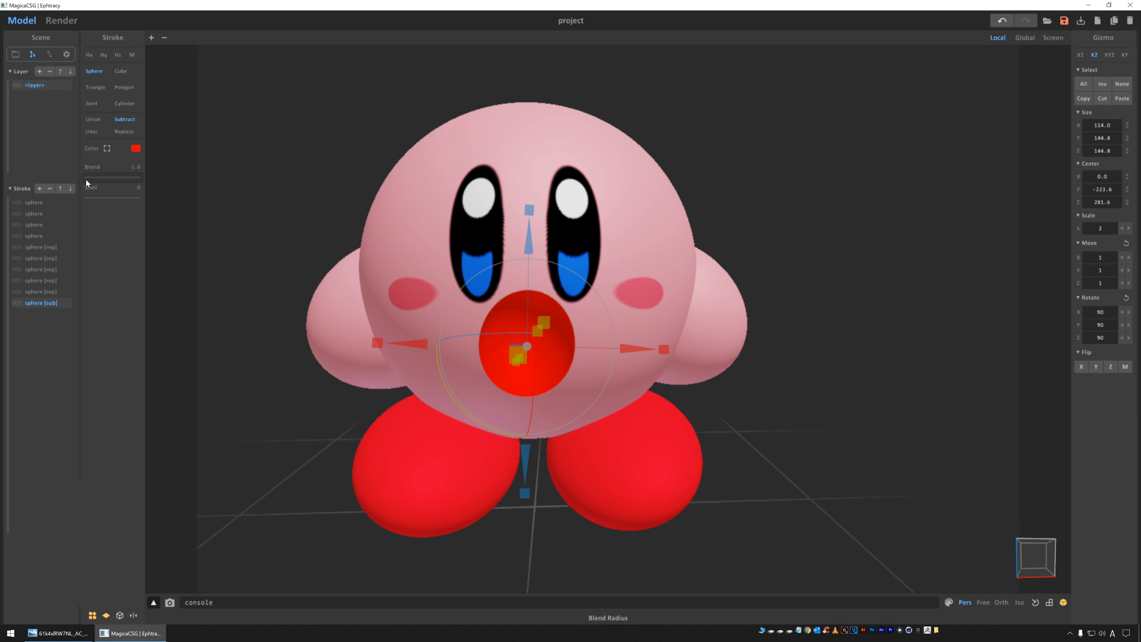
mouse_move(87, 177)
mouse_down()
mouse_move(96, 176)
mouse_move(86, 178)
mouse_up()
mouse_move(246, 167)
right_down()
mouse_move(395, 161)
mouse_move(417, 172)
mouse_move(225, 169)
right_up()
Try a larger blend radius between the arm spheres and the body, and return it to 1.0
click(571, 305)
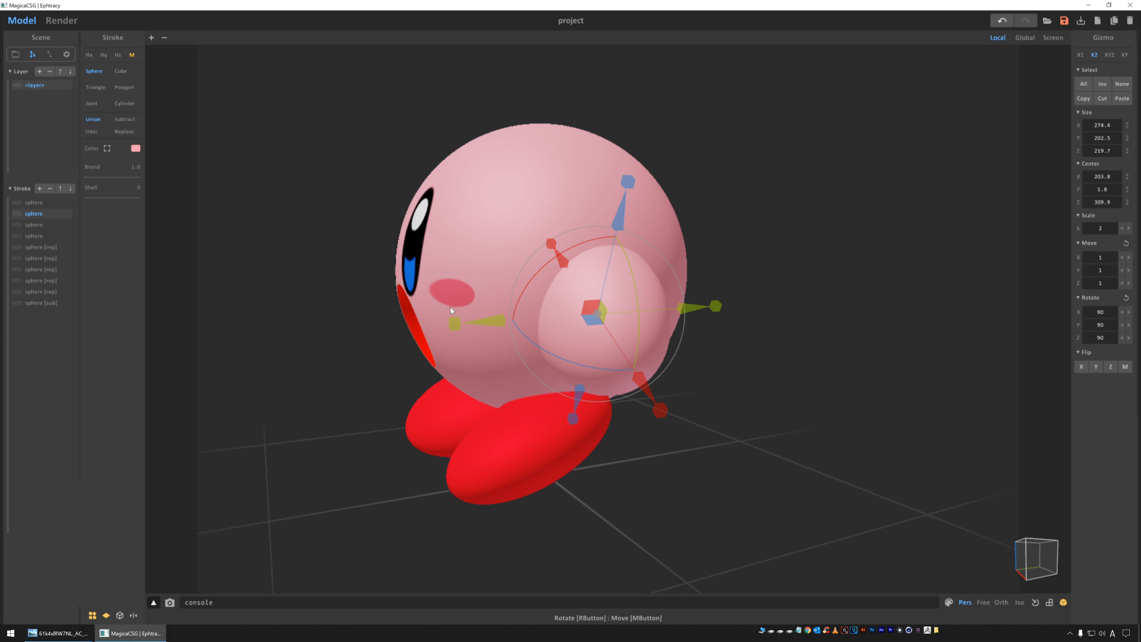
drag(88, 180, 97, 180)
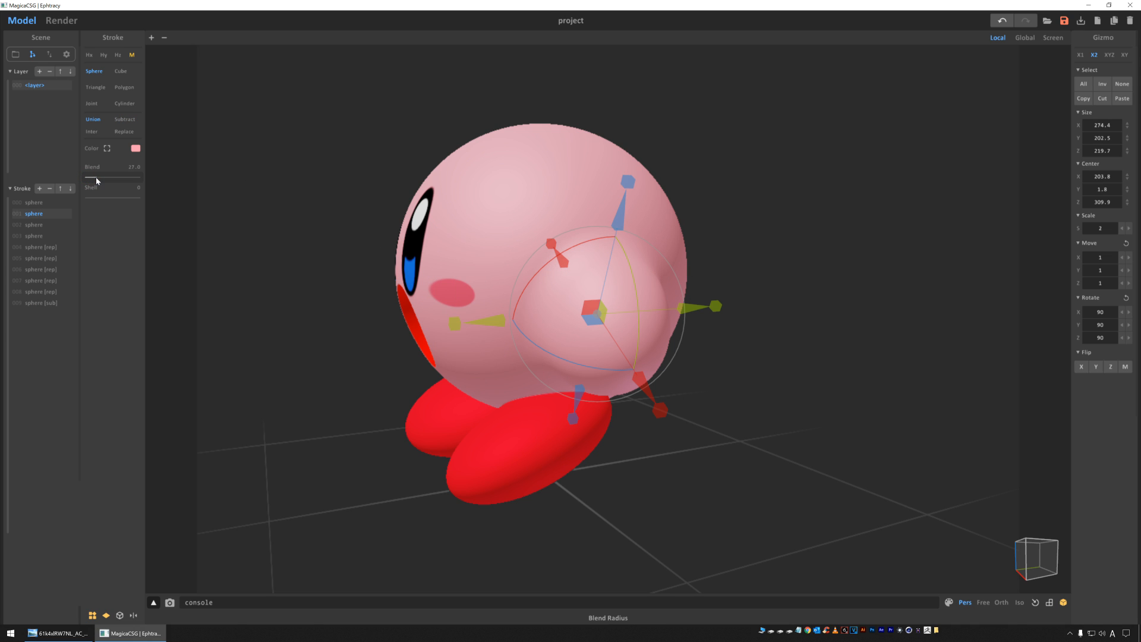
right_drag(284, 182, 265, 196)
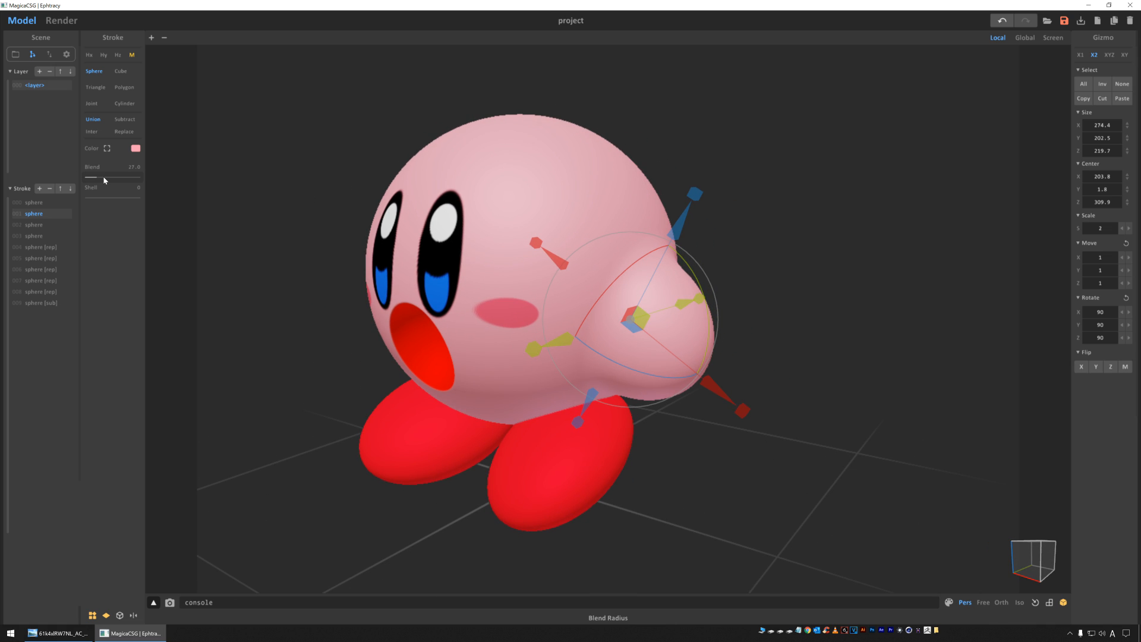
drag(94, 178, 88, 178)
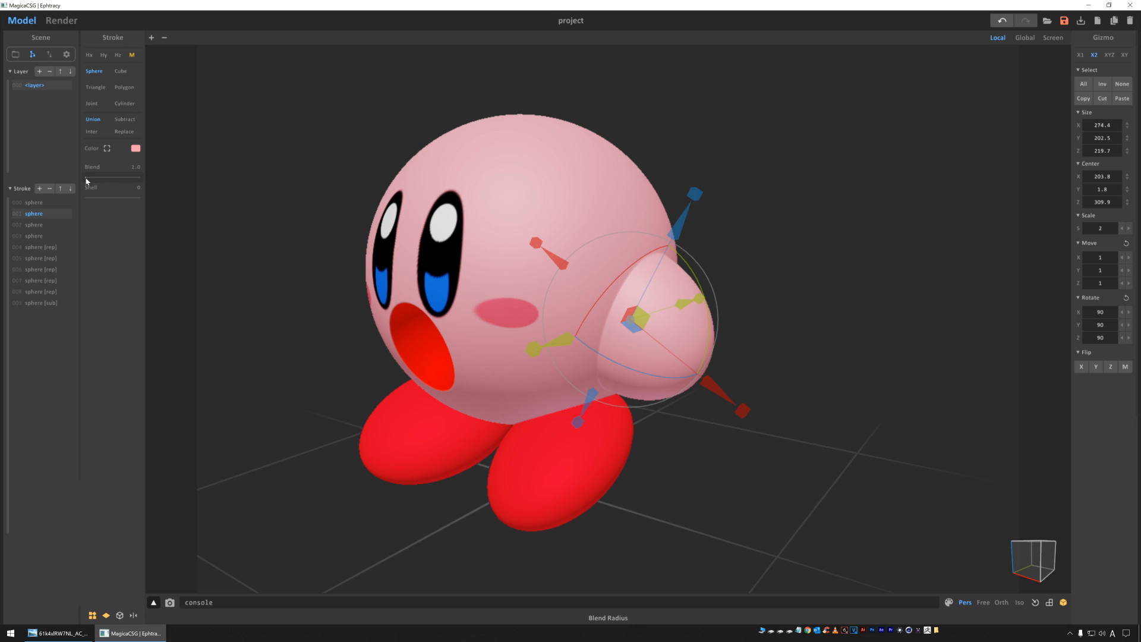
click(306, 184)
Examine the face, arms and feet from below, the front and the side to judge the overall shape
right_drag(305, 186, 344, 145)
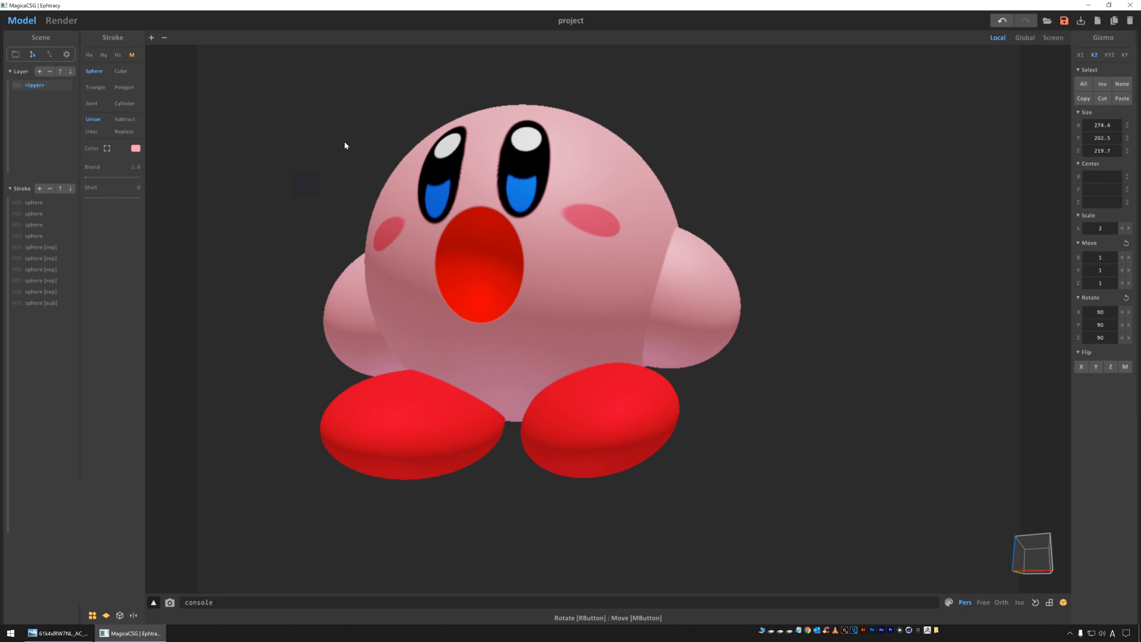
click(648, 408)
text(2)
click(263, 219)
right_drag(346, 161, 344, 203)
scroll(319, 162, down, 2)
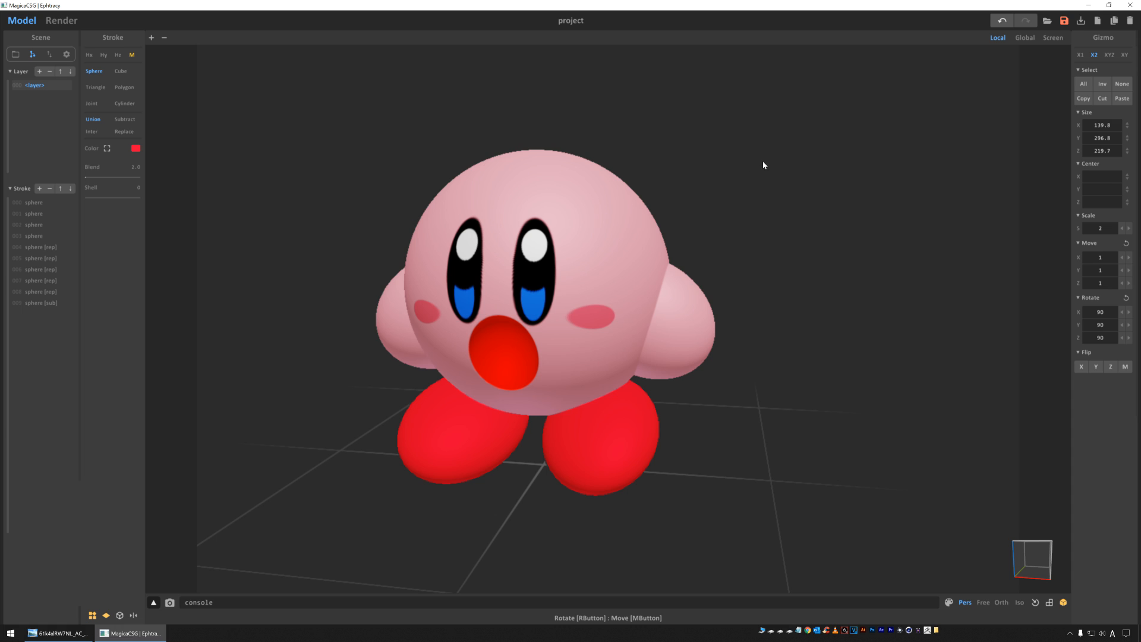
right_drag(763, 164, 689, 176)
right_drag(365, 141, 372, 144)
right_drag(339, 320, 420, 321)
right_drag(710, 246, 726, 225)
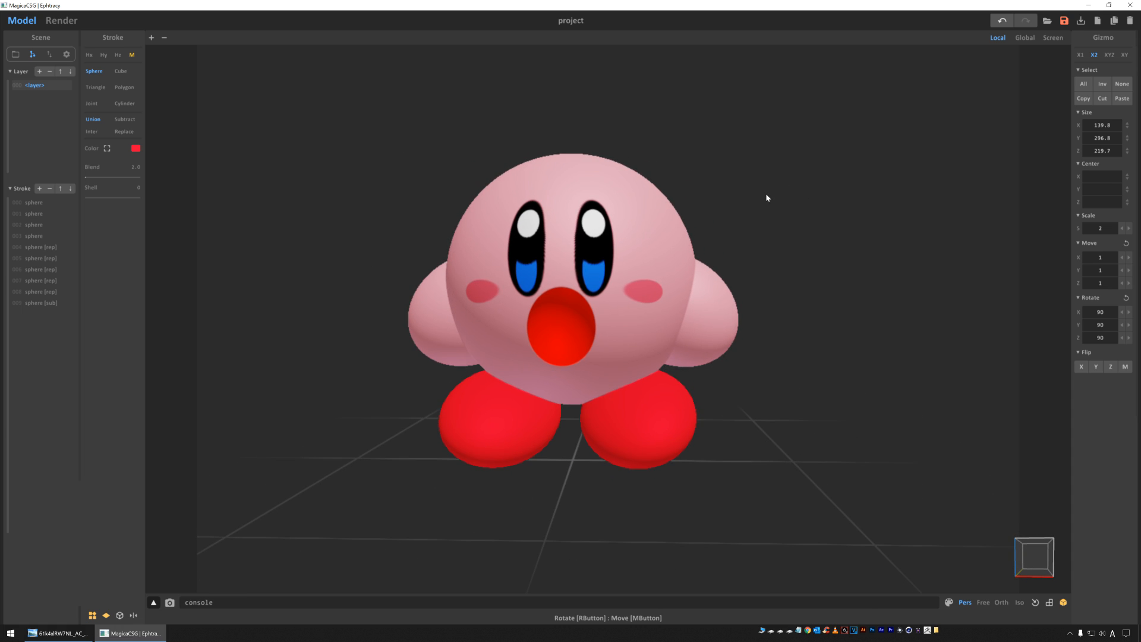
scroll(769, 194, up, 1)
mouse_move(767, 193)
right_down()
mouse_move(619, 186)
mouse_move(654, 204)
mouse_move(709, 207)
mouse_move(633, 198)
right_up()
click(594, 425)
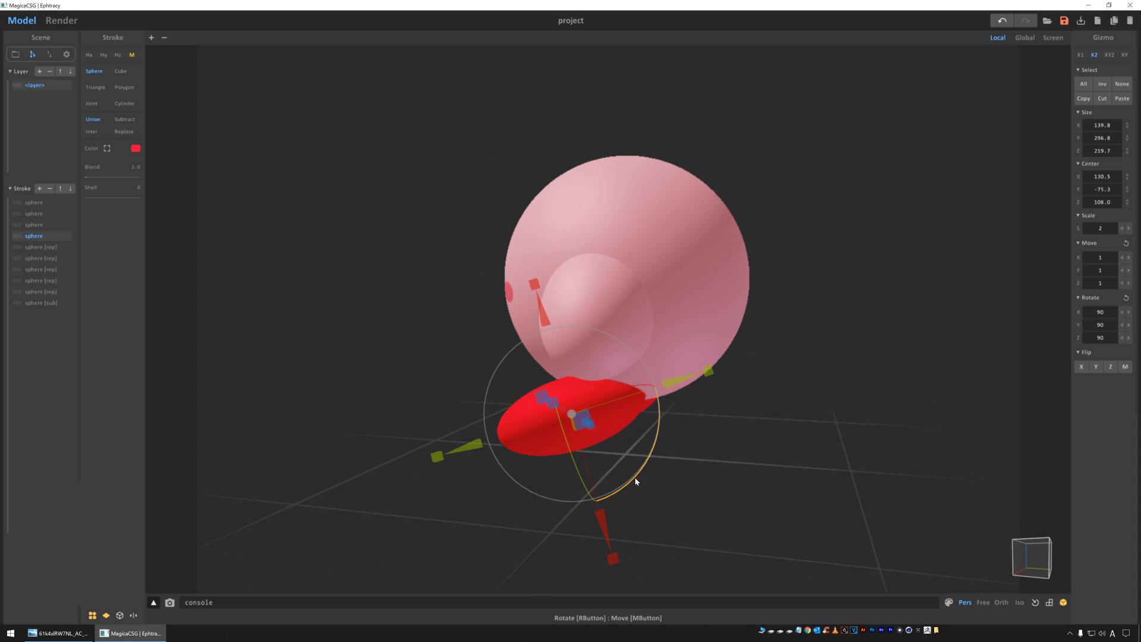
right_drag(407, 316, 600, 297)
click(809, 149)
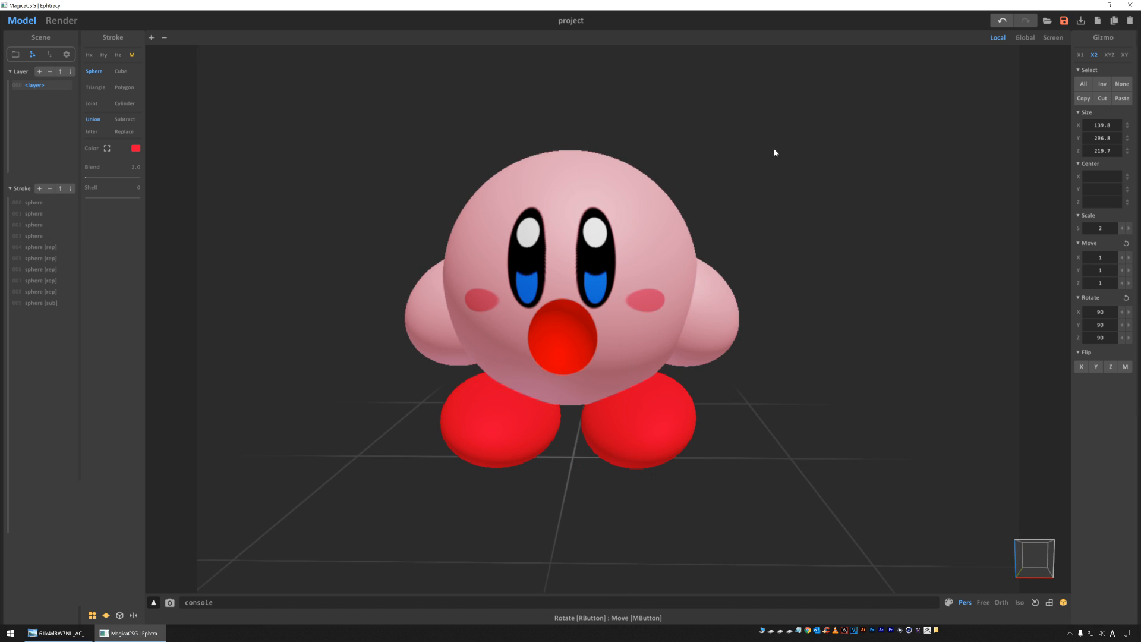
Lower the subtracted mouth sphere on the body and widen it to about 165.0
click(546, 328)
click(385, 250)
mouse_move(384, 250)
right_down()
mouse_move(329, 221)
mouse_move(479, 343)
right_up()
click(564, 334)
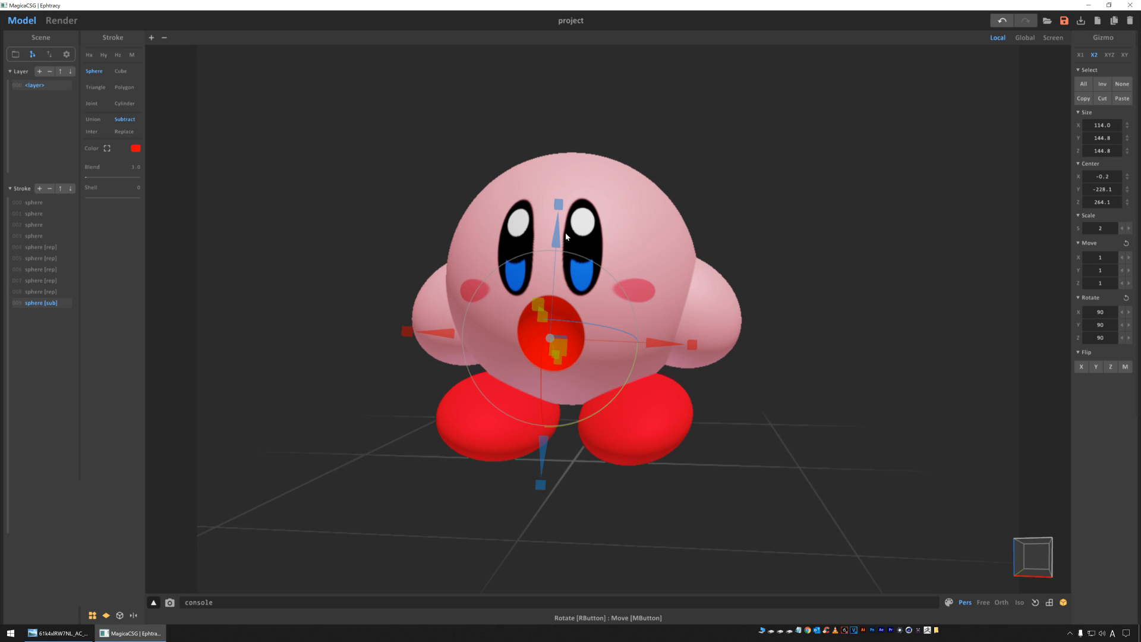
drag(678, 339, 707, 333)
click(337, 232)
mouse_move(337, 232)
right_down()
mouse_move(372, 222)
mouse_move(328, 245)
right_up()
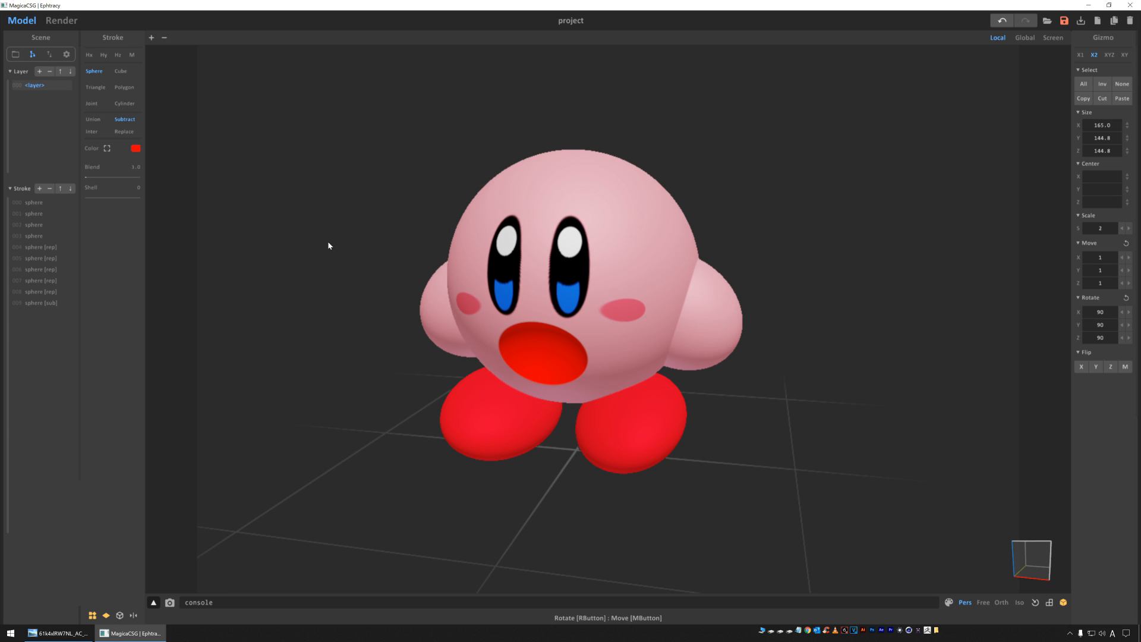
click(571, 237)
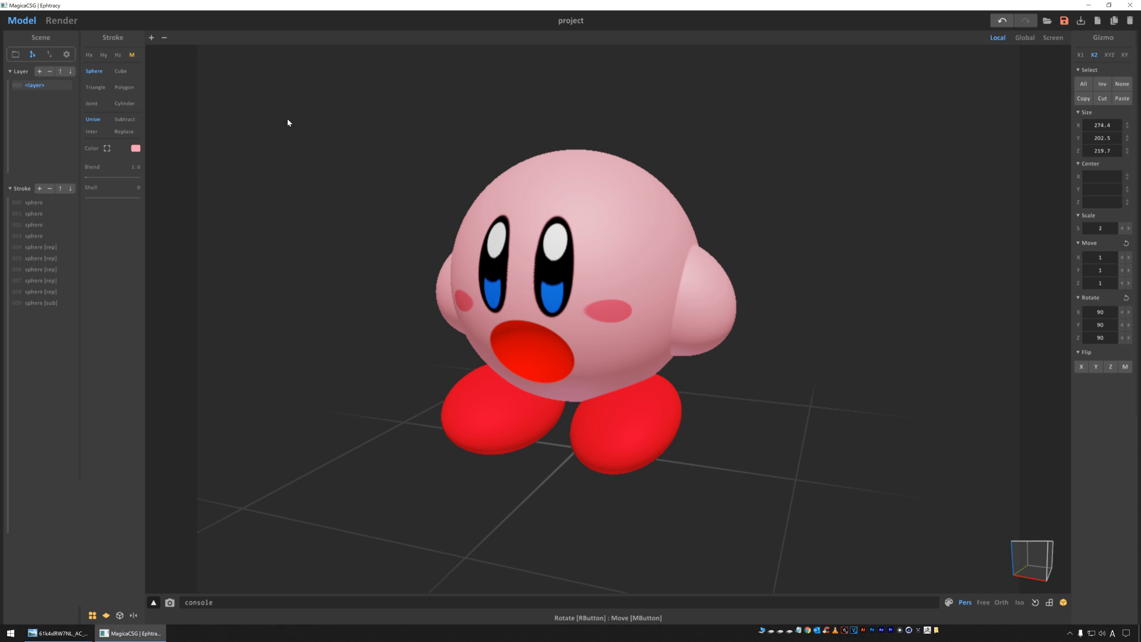
Switch to rendering and set the output photo size to 2000 by 2000
click(74, 21)
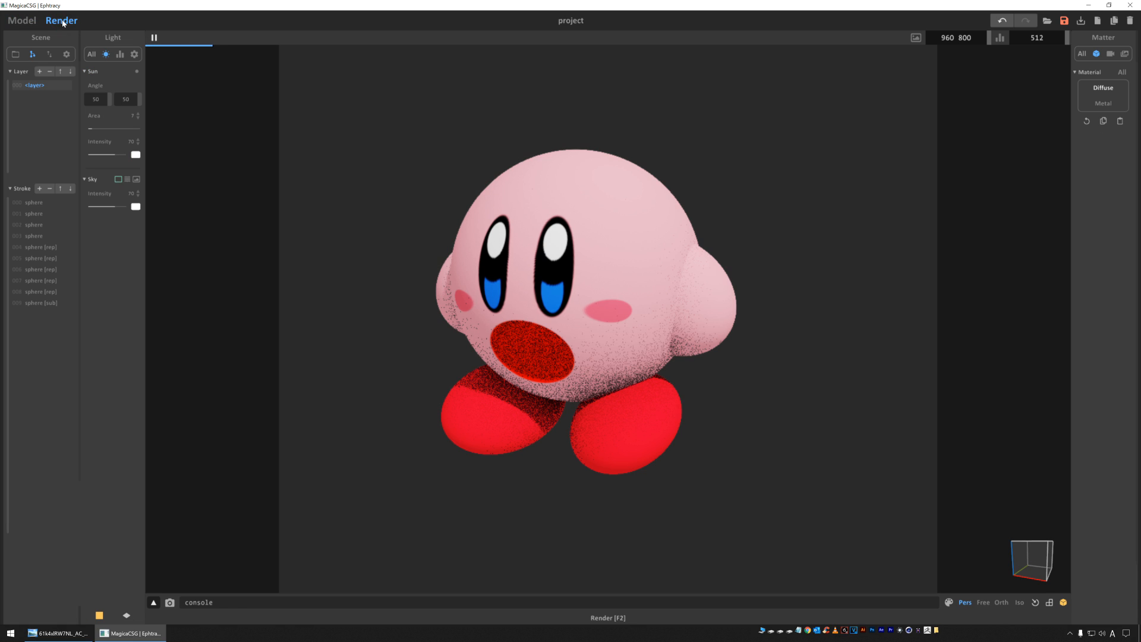
click(1124, 54)
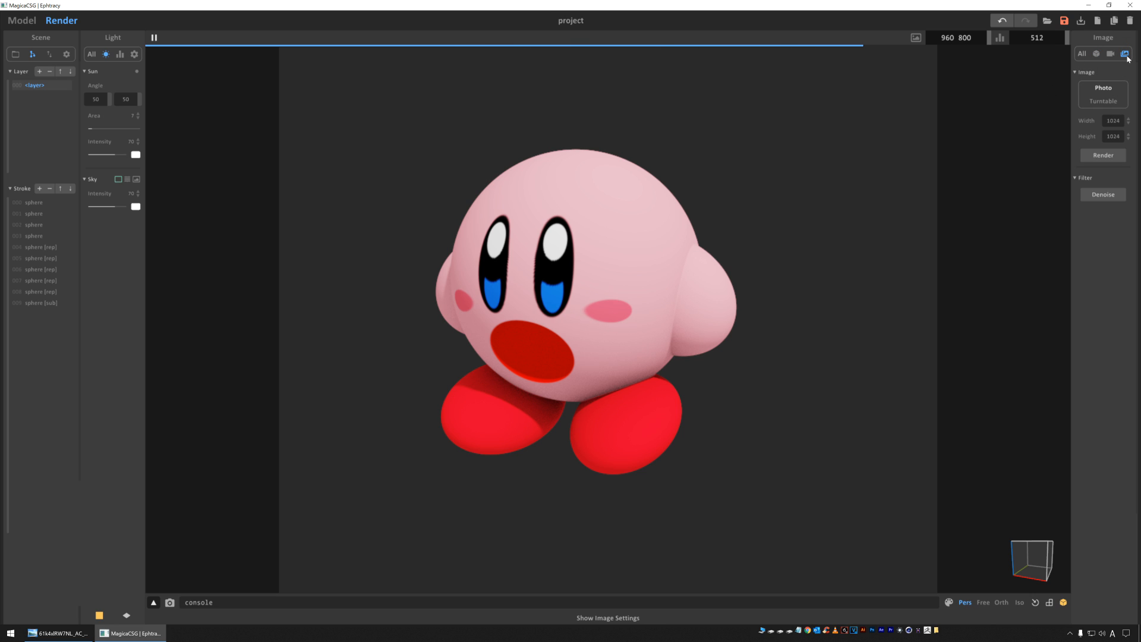
click(1107, 121)
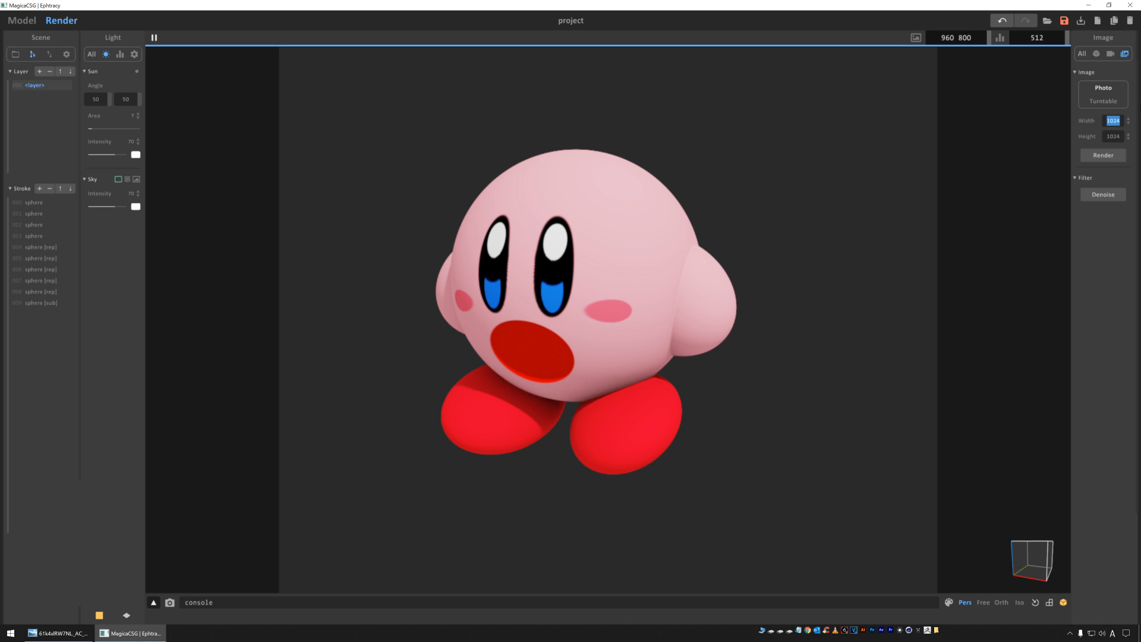
text(2000)
key(Tab)
text(2000)
click(1109, 254)
Render the photo and save it to the desktop as a PNG named カービー_01
click(1104, 156)
drag(512, 121, 549, 139)
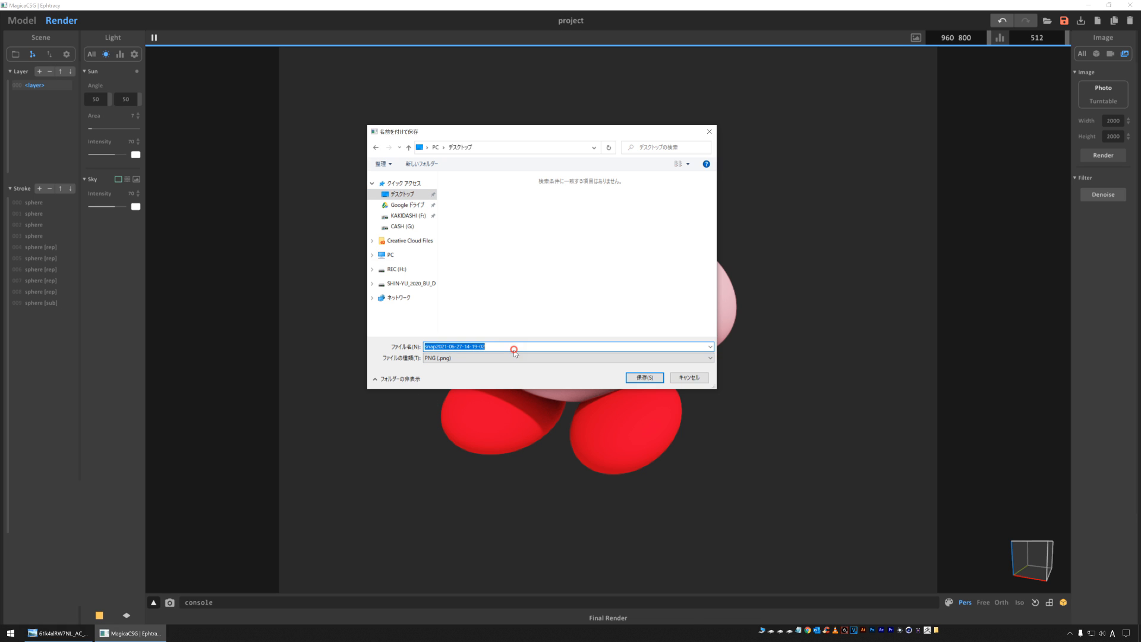
text(カービー)
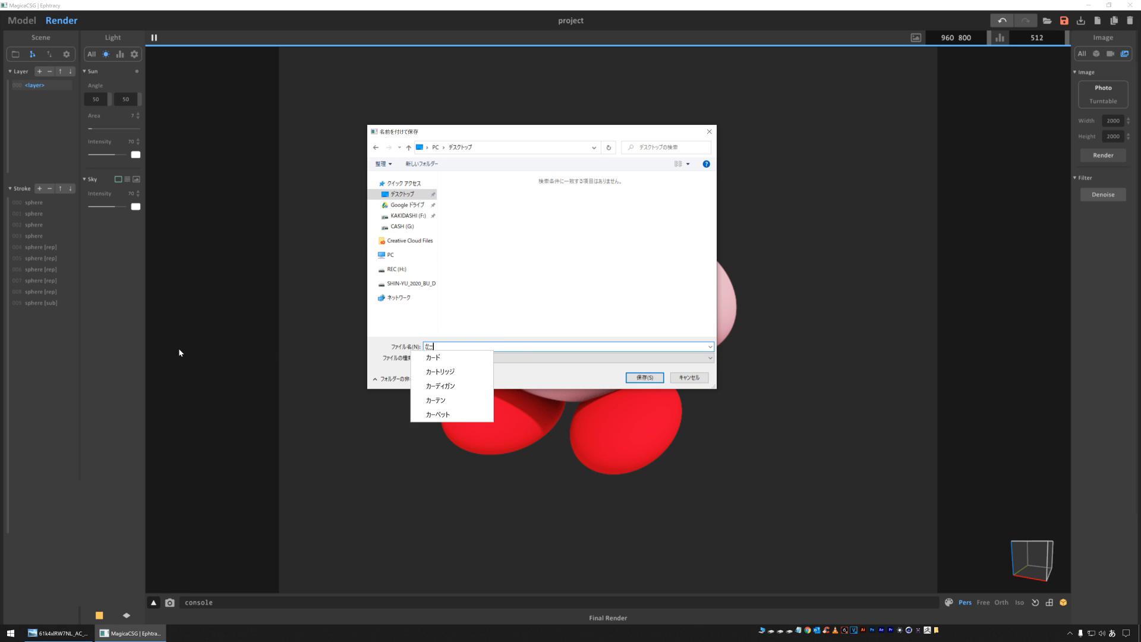
key(Return)
key(Zenkaku_Hankaku)
text(_01)
key(Return)
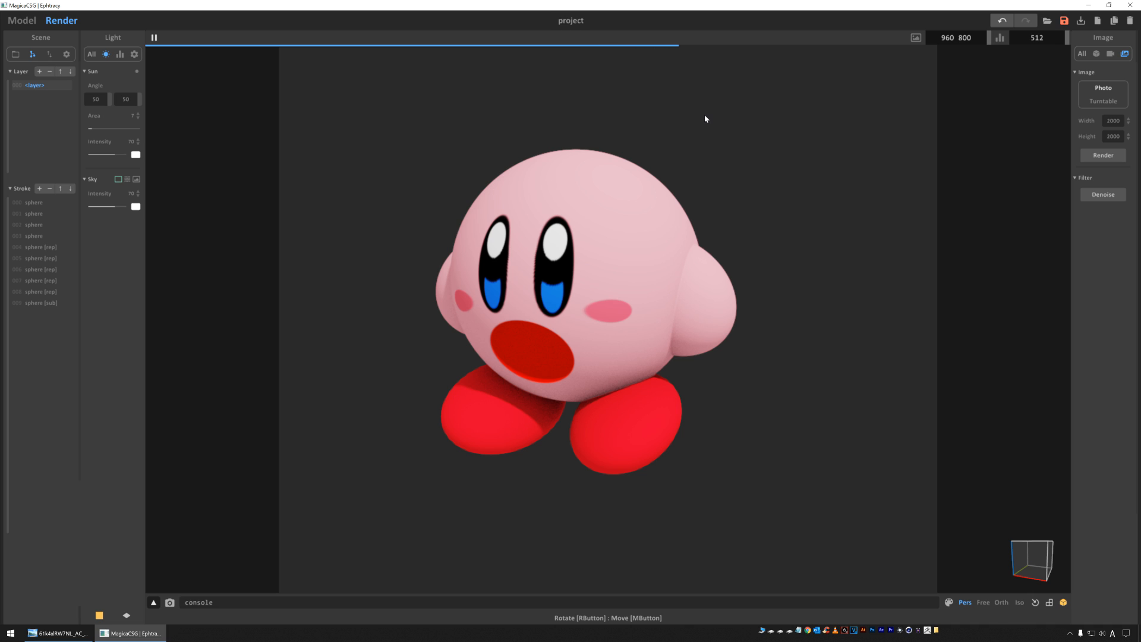
Open the saved カービー_01 image from the desktop and check the render
click(1080, 6)
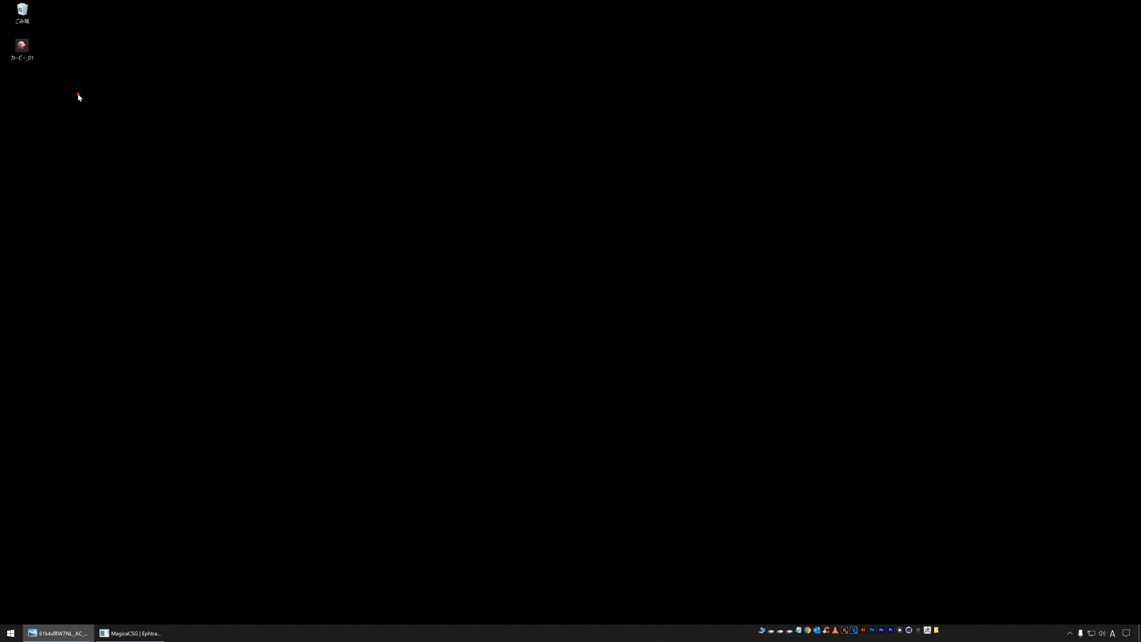
double_click(27, 46)
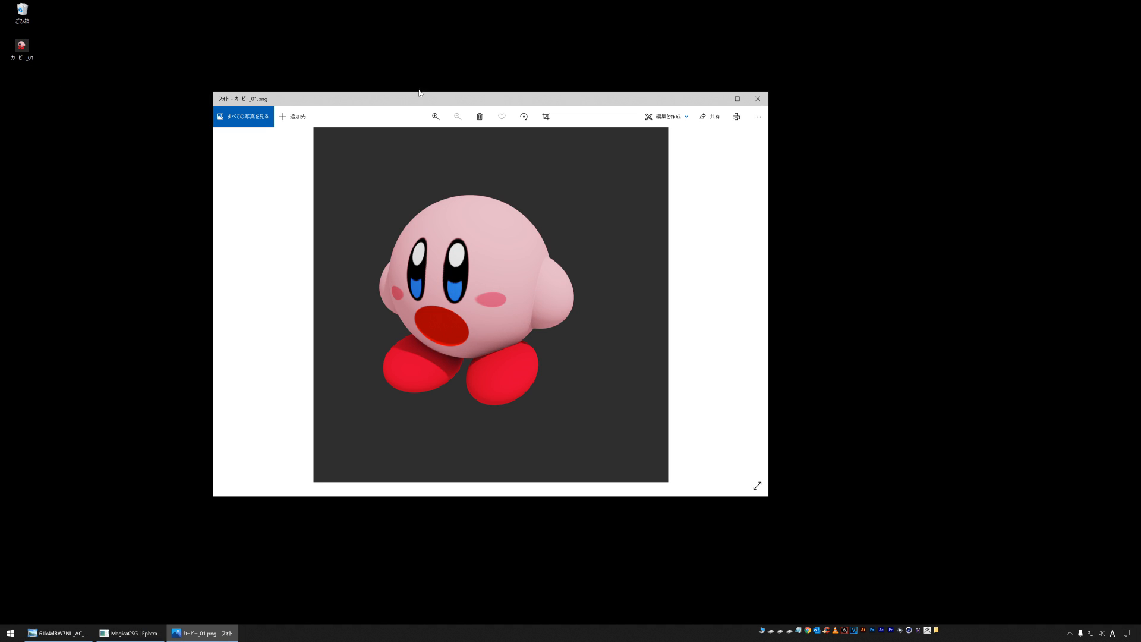
drag(416, 102, 442, 103)
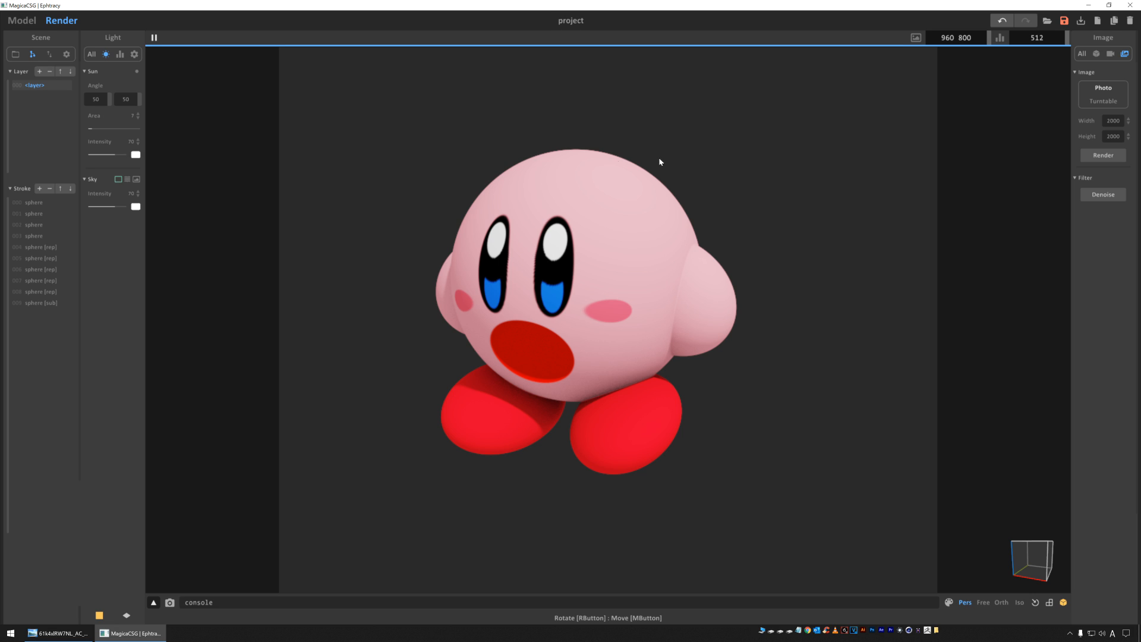
Export the mesh to the desktop as a PLY file named カービー_3D
click(65, 55)
click(50, 55)
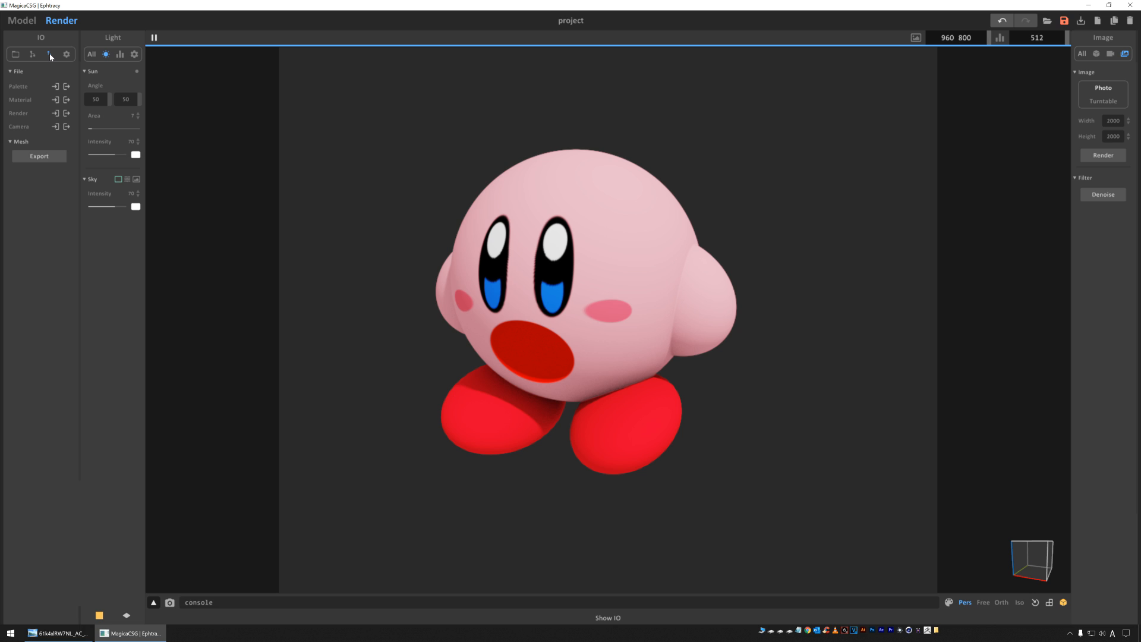
click(50, 158)
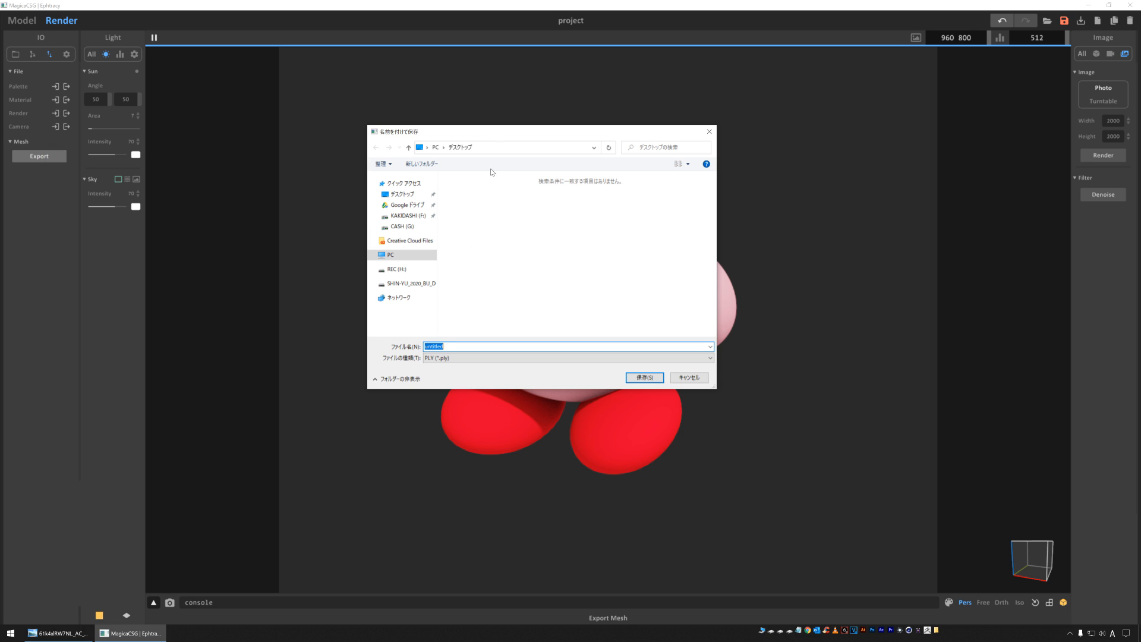
drag(486, 135, 506, 138)
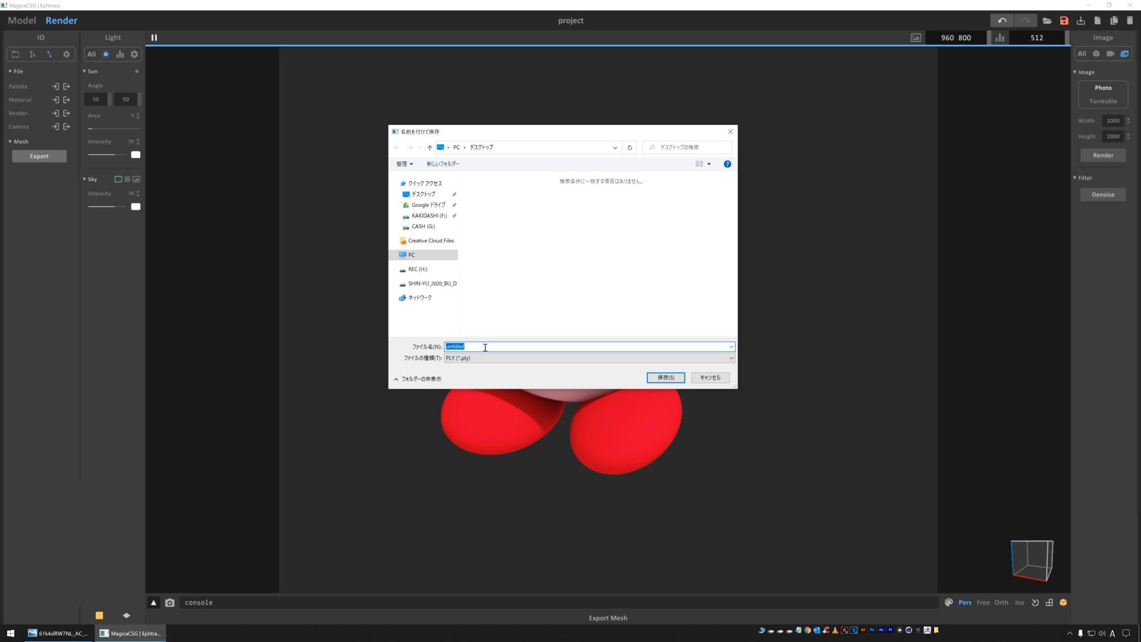
key(Zenkaku_Hankaku)
text(かー)
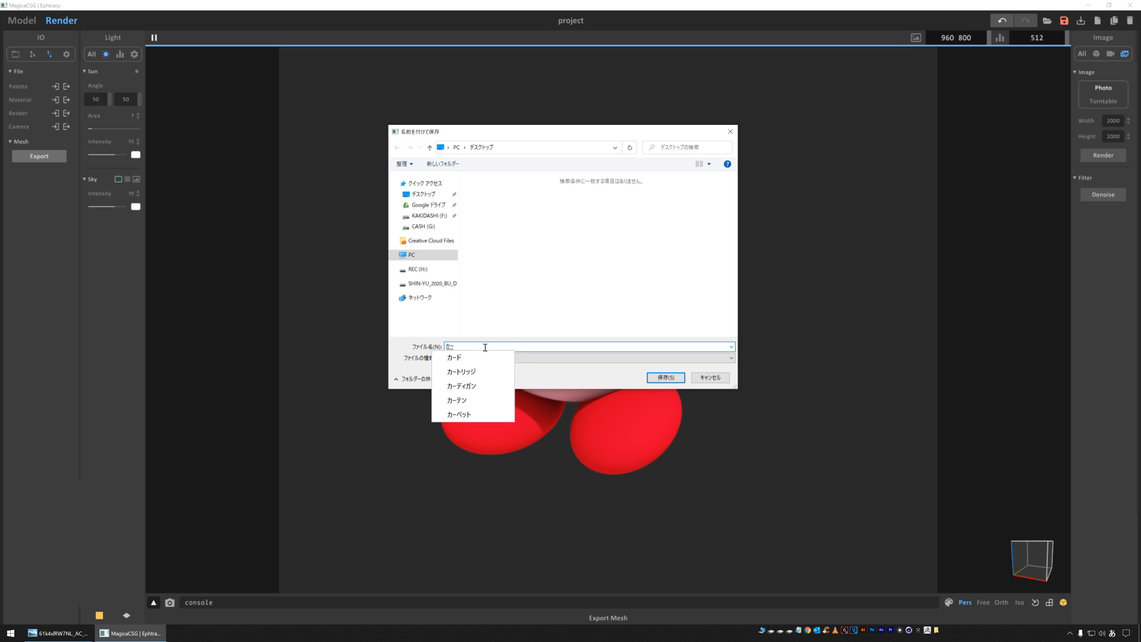
text(びー)
key(space)
key(Return)
key(Zenkaku_Hankaku)
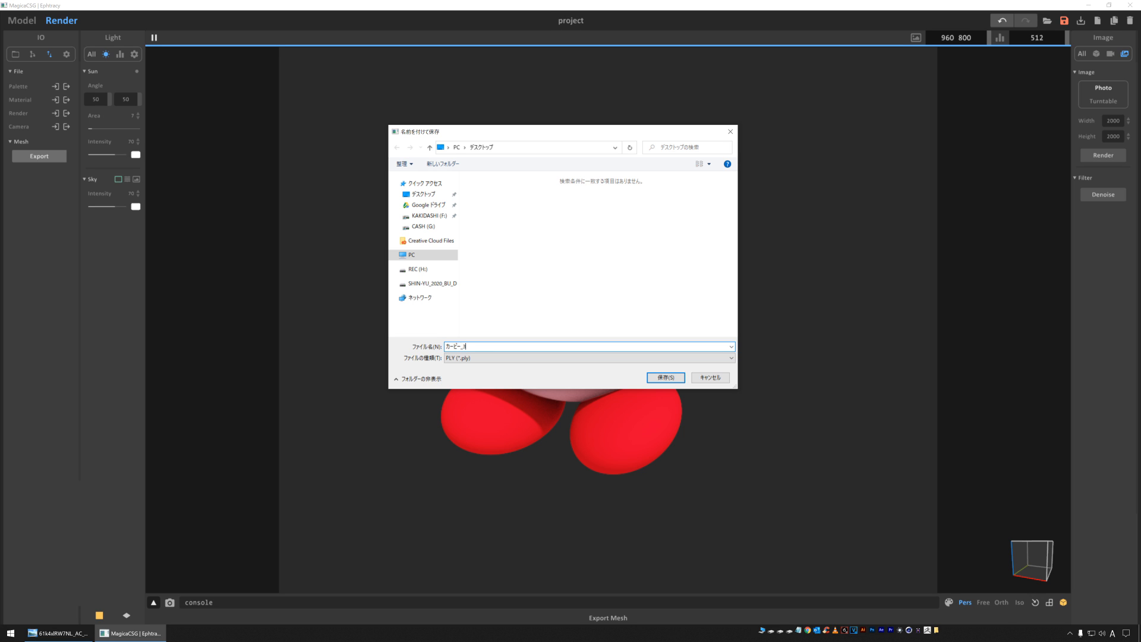
click(655, 378)
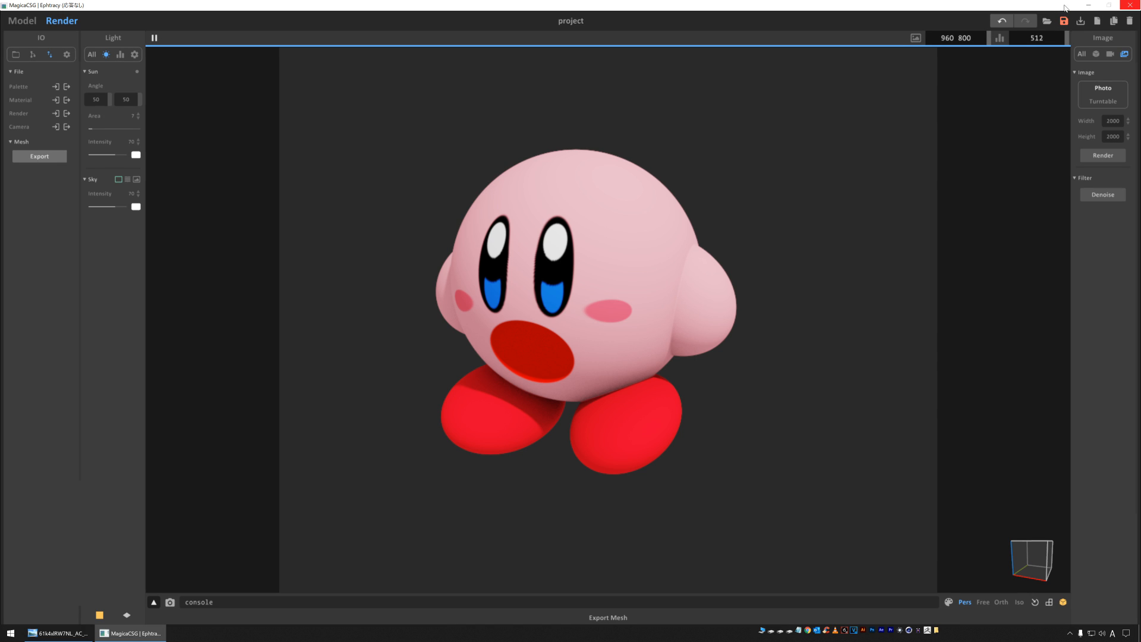
Open the properties of the exported カービー_3D file on the desktop and check its file type
click(1086, 5)
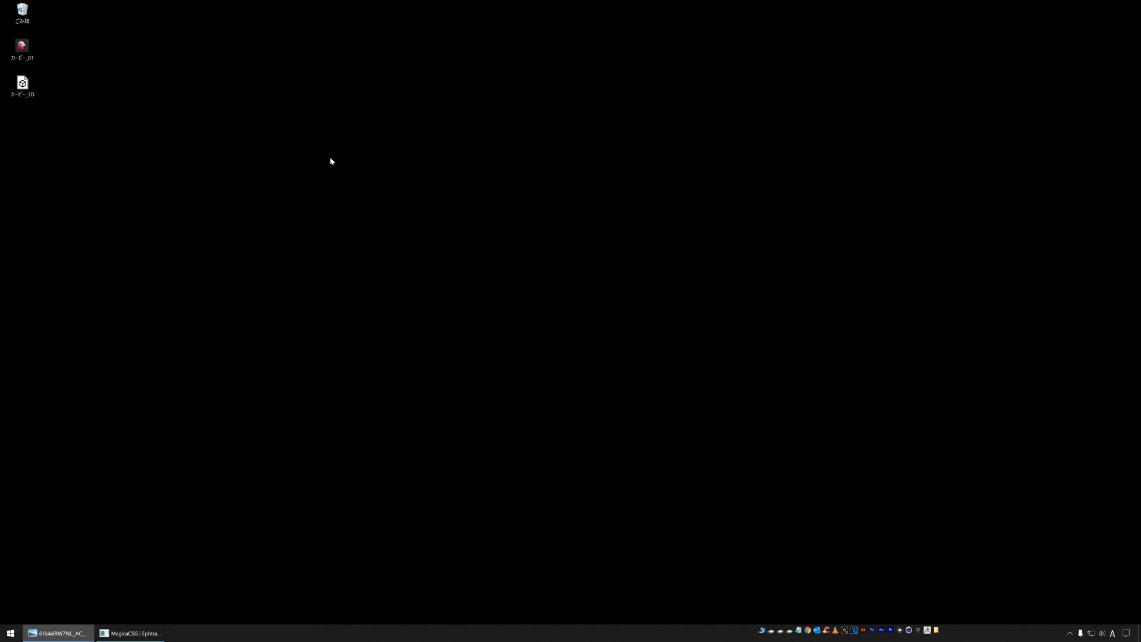
right_click(23, 82)
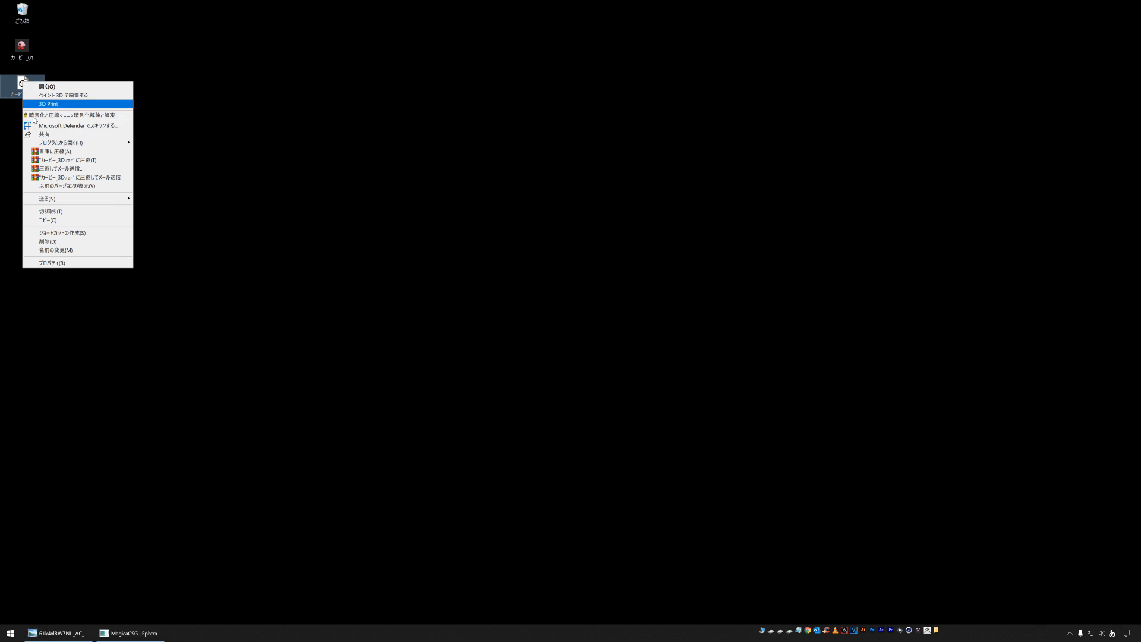
click(37, 262)
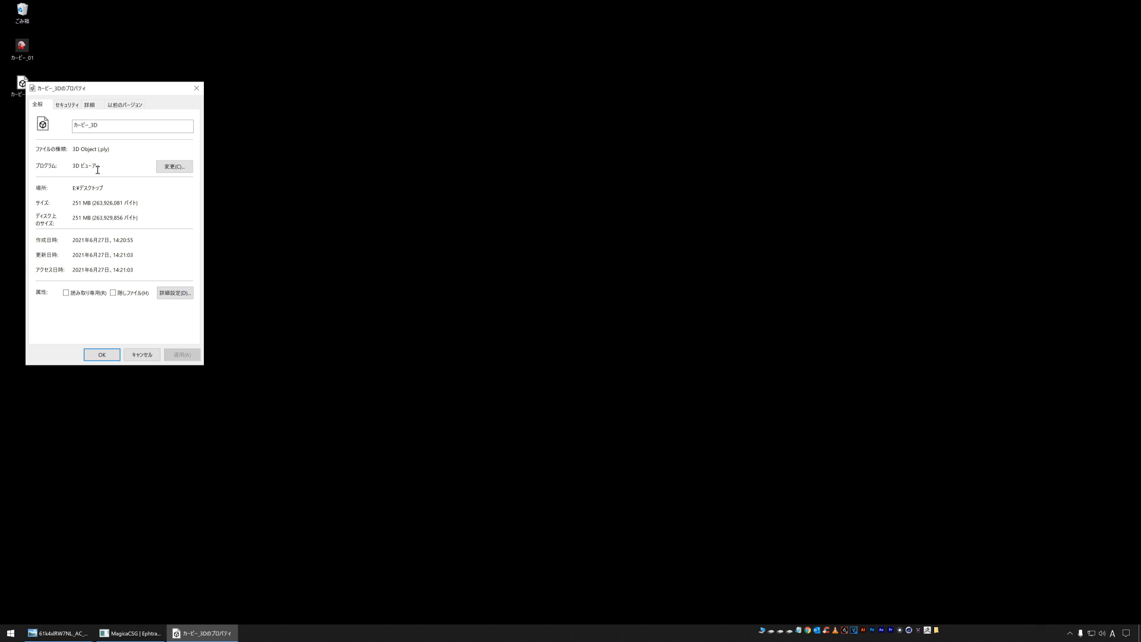
drag(73, 149, 115, 149)
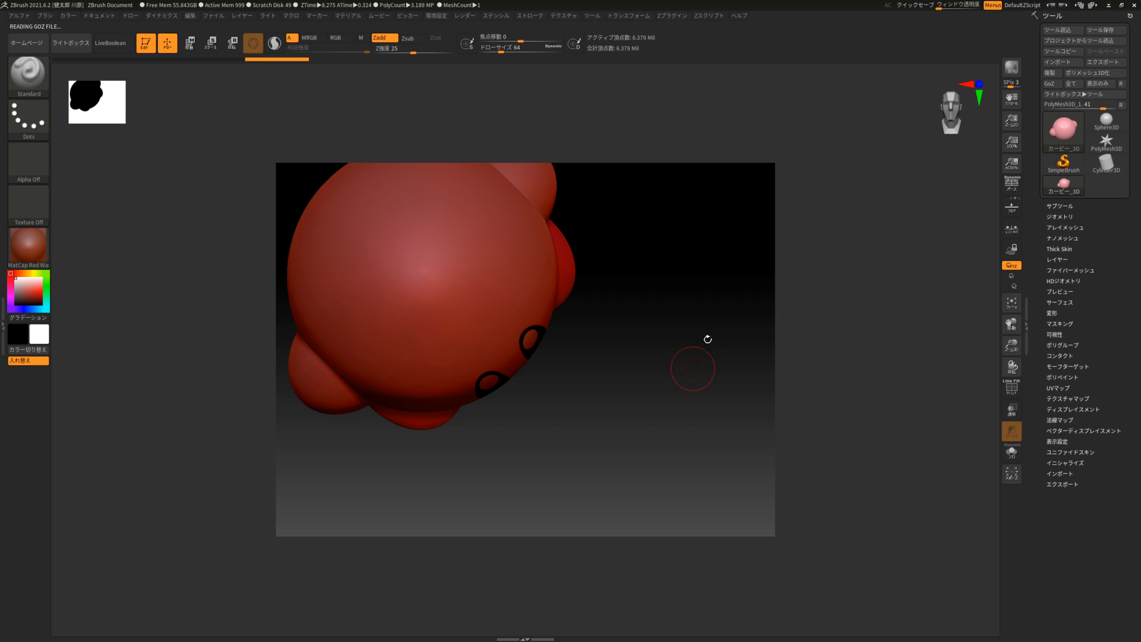
In ZBrush, turn the カービー_3D model to its front view, fit it to the canvas and apply the Chalk material
shift+drag(667, 382, 661, 318)
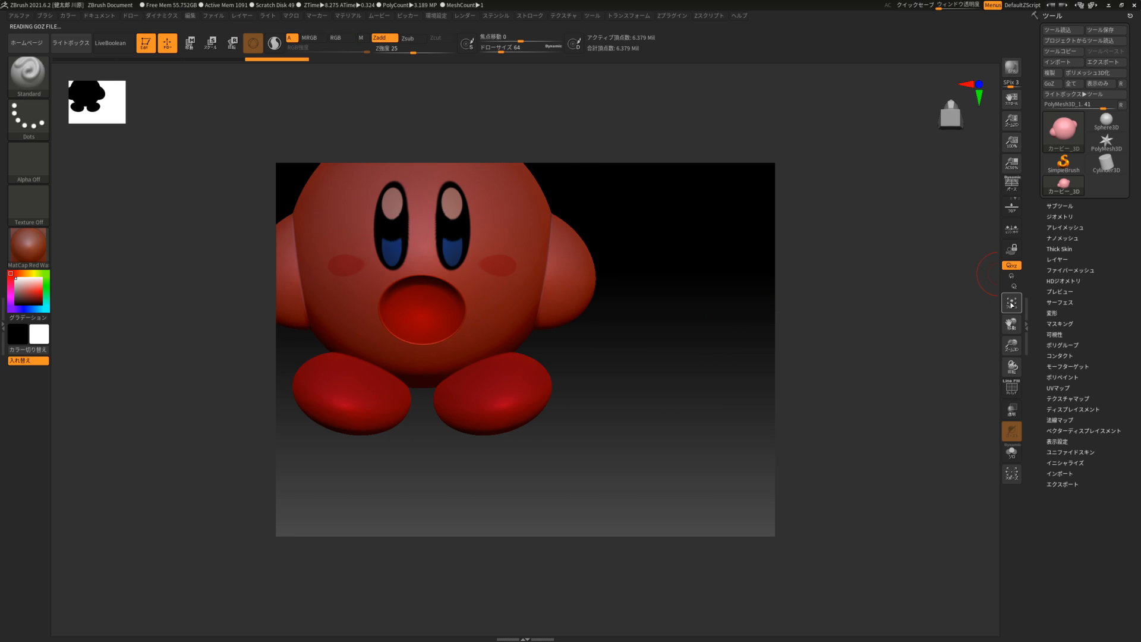
click(1012, 304)
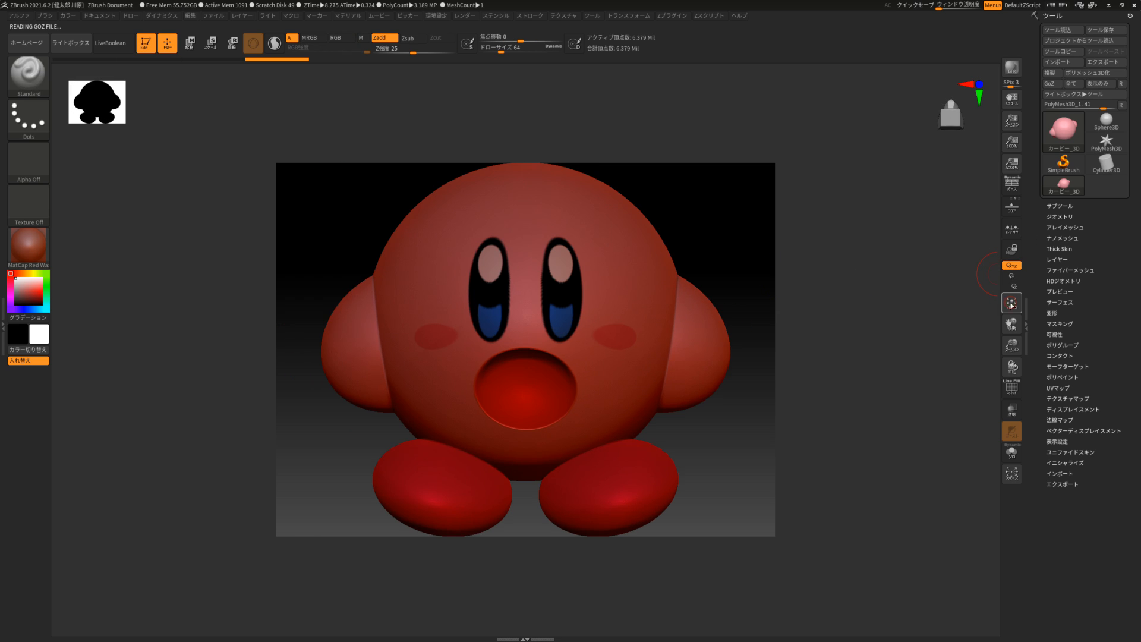
click(17, 257)
click(124, 255)
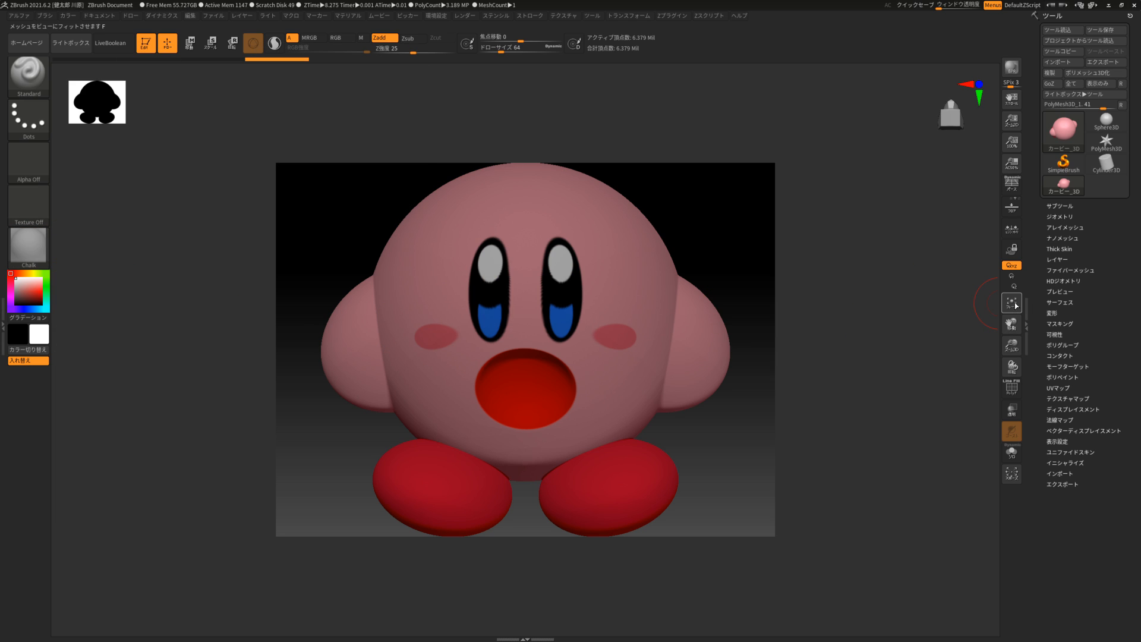
drag(1010, 345, 1013, 317)
mouse_move(1011, 366)
mouse_down()
mouse_move(989, 374)
mouse_move(1038, 363)
mouse_move(993, 382)
mouse_move(988, 372)
mouse_move(1009, 363)
mouse_up()
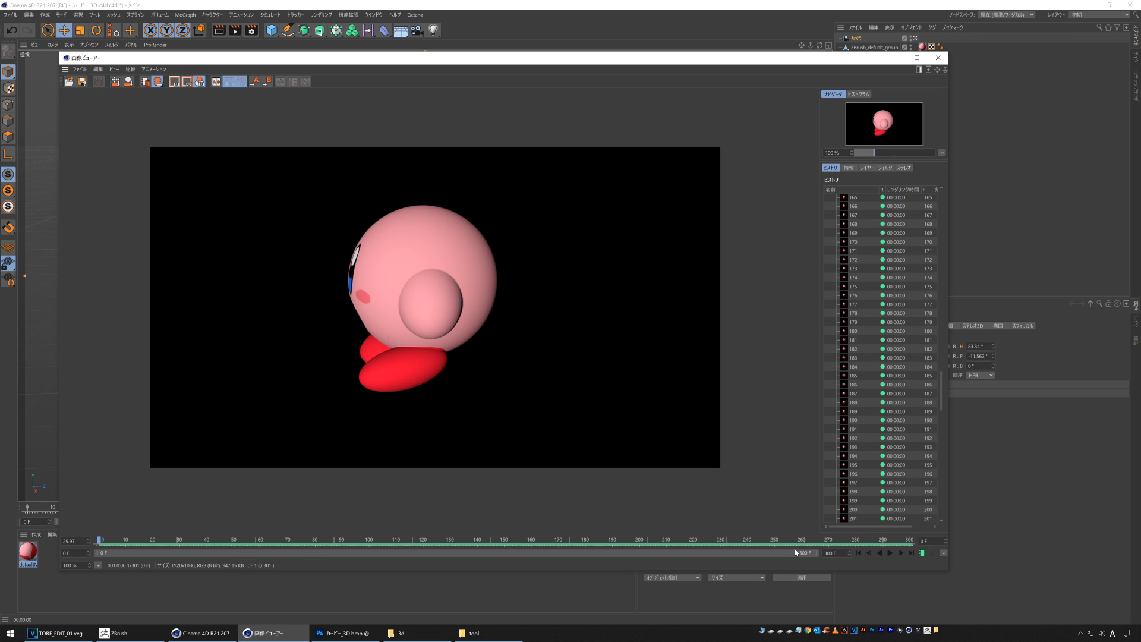
Play the rendered Kirby turnaround animation in the Cinema 4D picture viewer
click(889, 553)
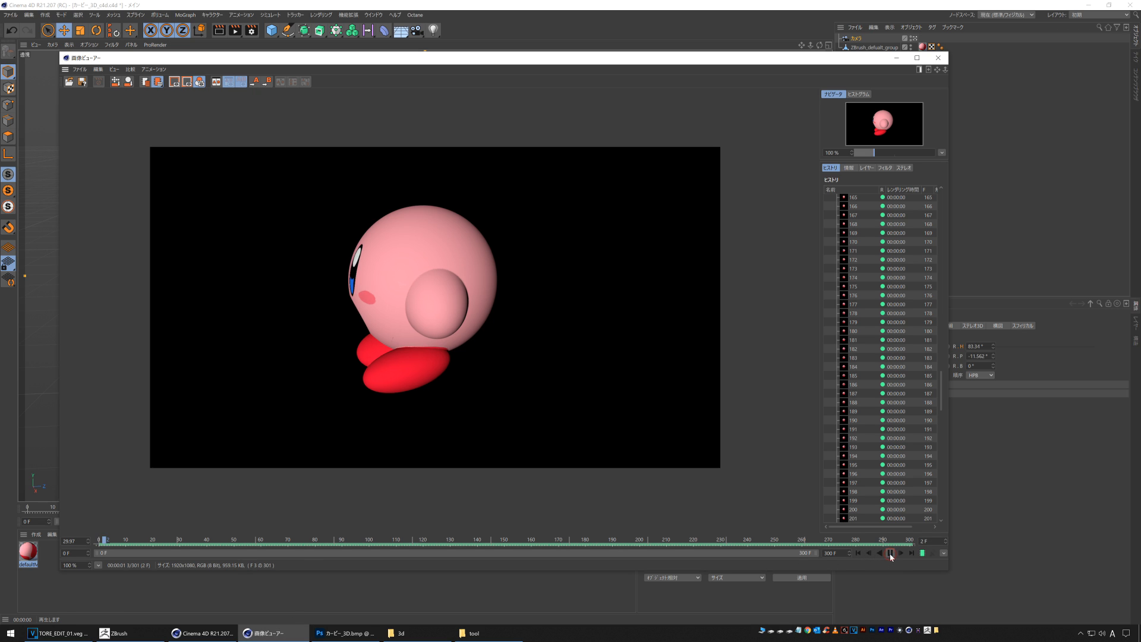